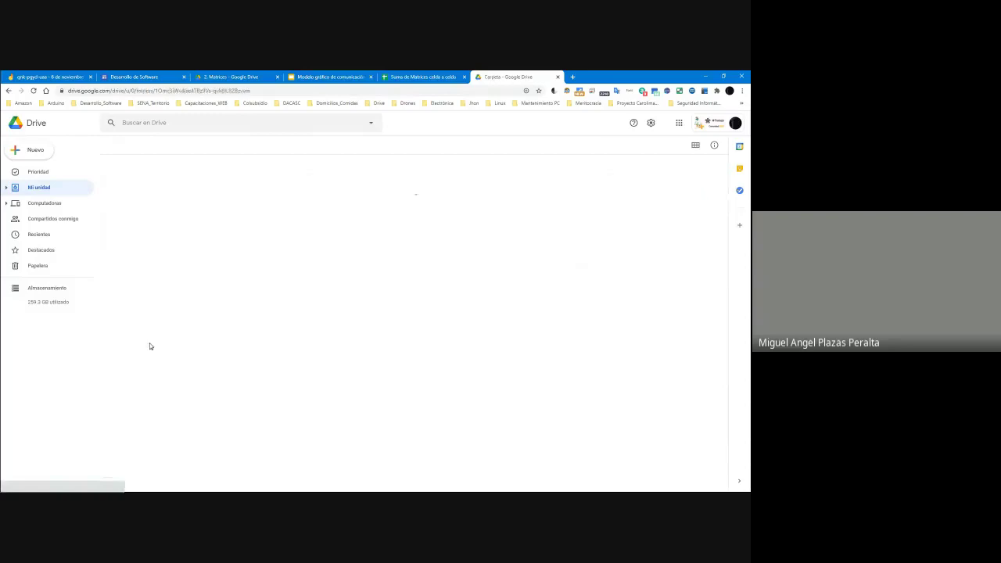
Open the 6_ADSI_Tarde_Noche_2144338 folder inside 3_Portafolio_SENA_ARMENIA_CDTI > 1_Portafolio_Aprendiz > 2_ADSI.
left_click(145, 199)
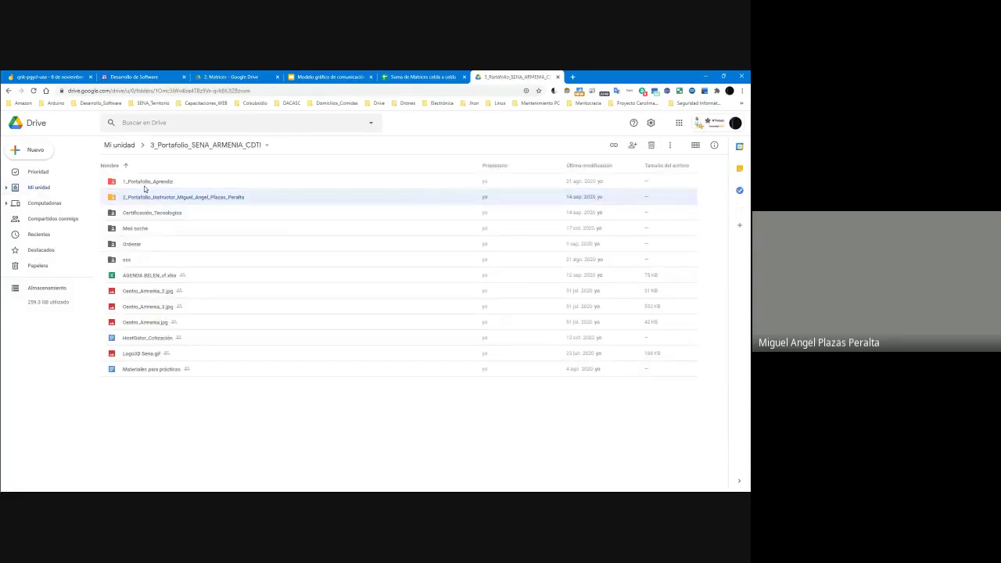
double_click(145, 186)
left_click(133, 199)
double_click(133, 199)
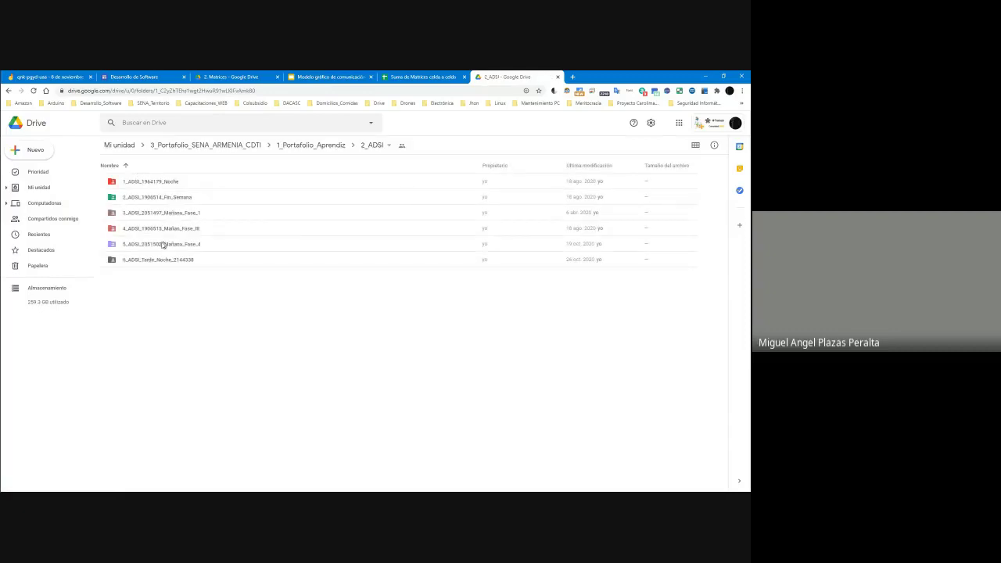
double_click(163, 259)
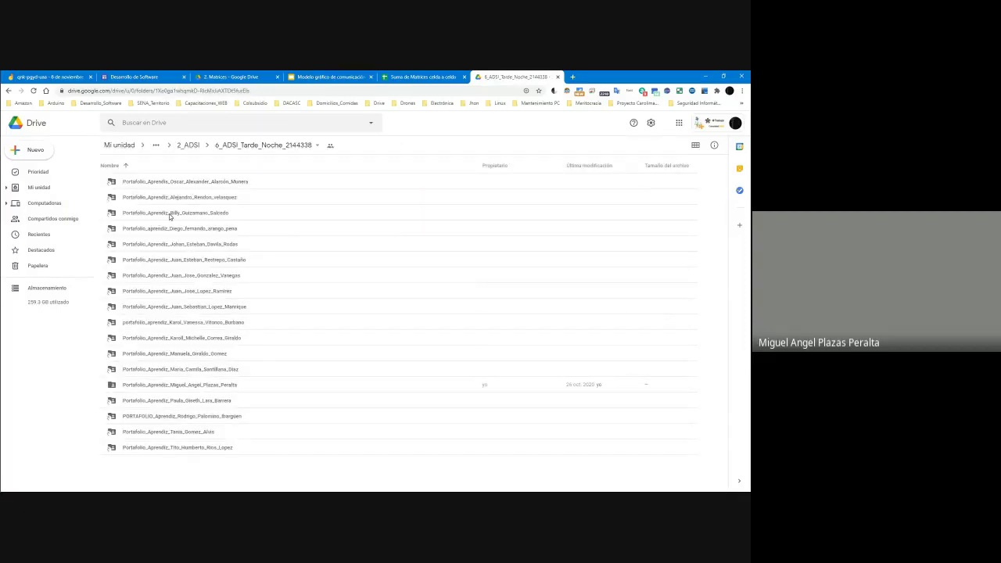
Open the third listed apprentice's portfolio and go to Fase_II > Programación_Orientada_Objetos_Java_Escritorio > Actividad_I.
double_click(169, 214)
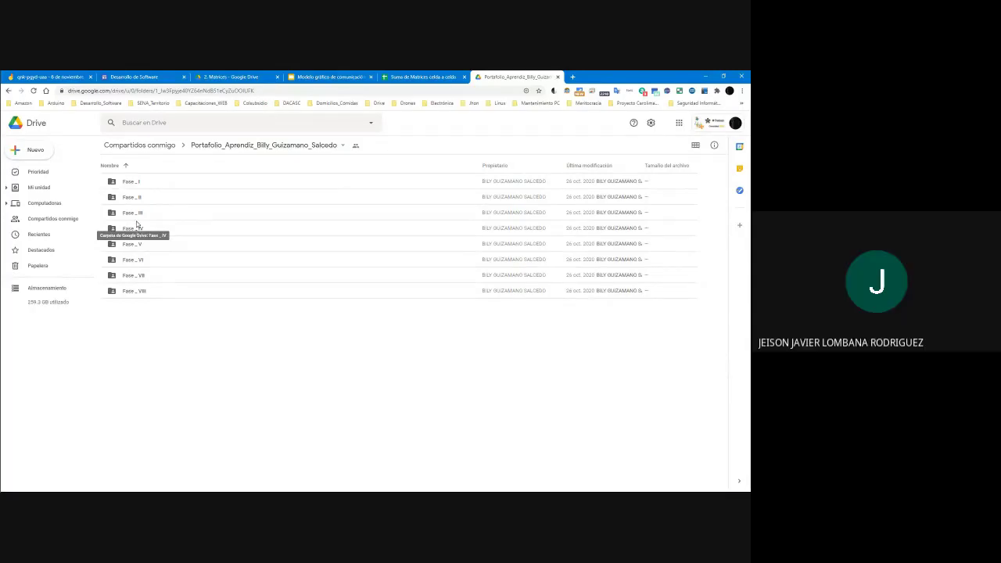
left_click(137, 201)
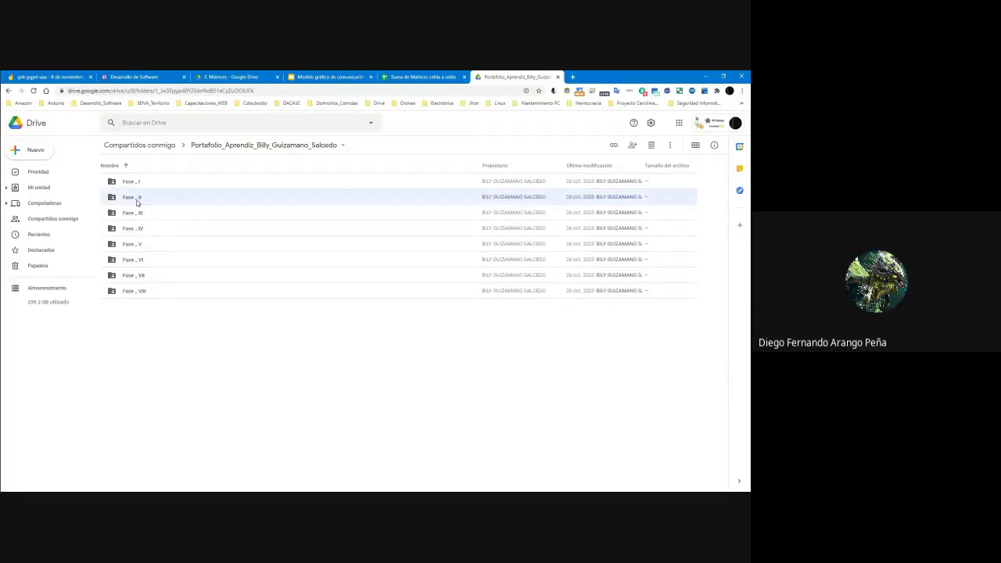
double_click(137, 202)
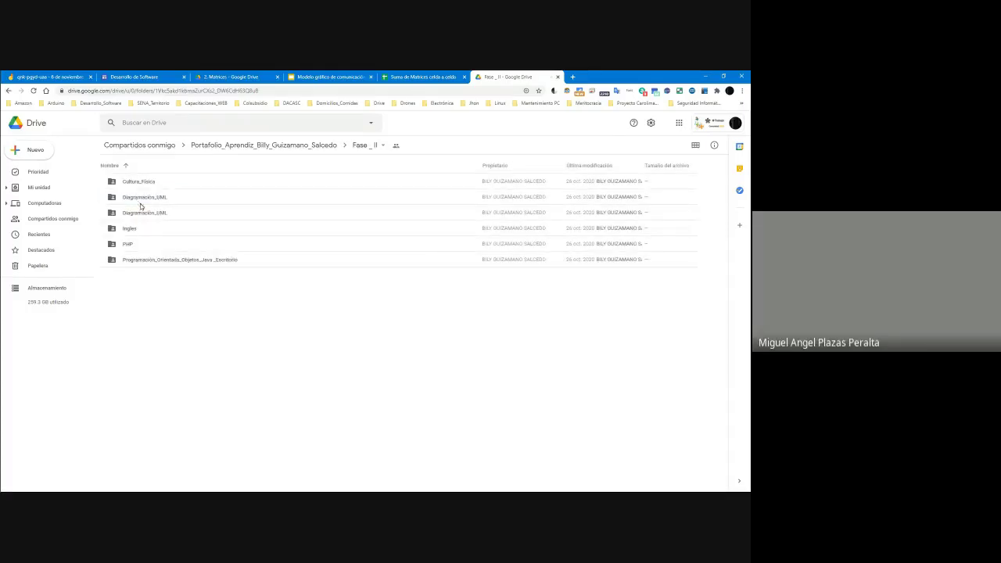
left_click(164, 259)
double_click(165, 259)
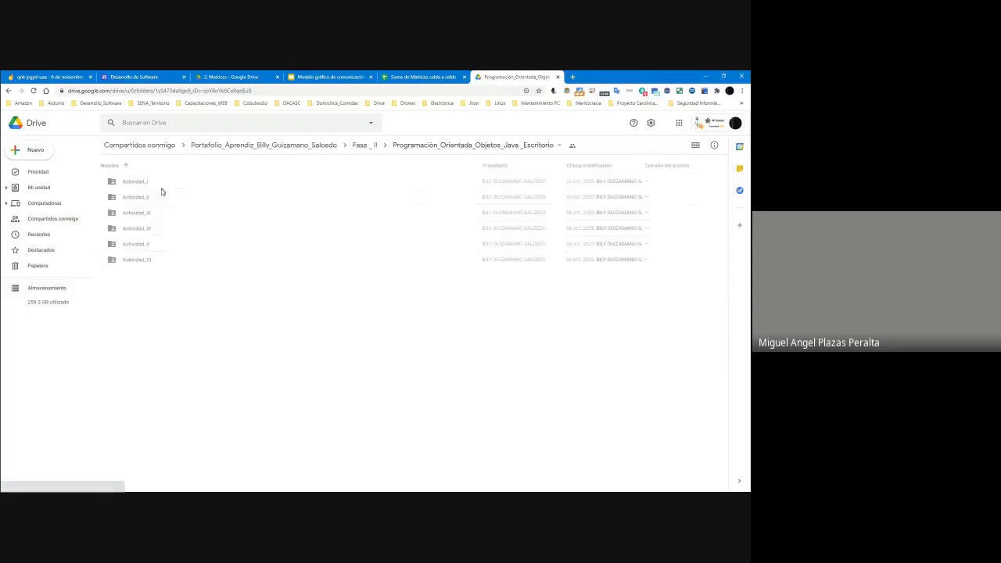
double_click(143, 187)
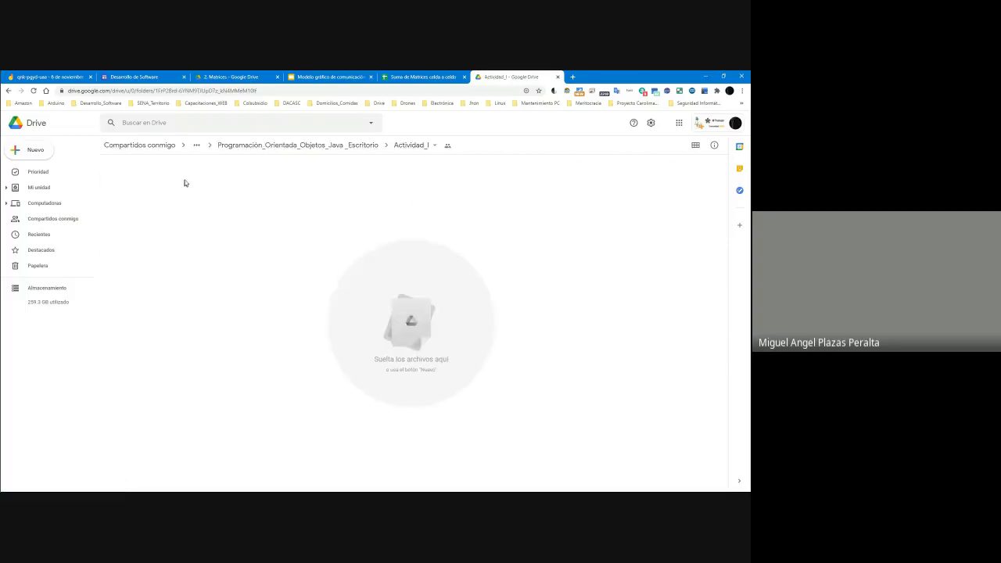
right_click(197, 185)
left_click(167, 187)
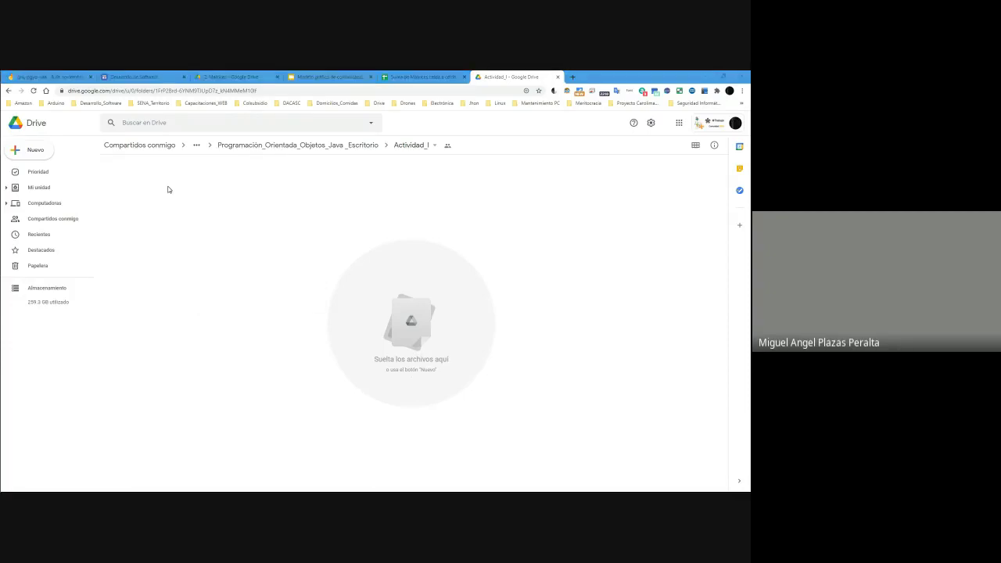
Switch to Eclipse, save Clase_Muebles.java and launch it, proceeding despite the project errors.
key("alt+Tab")
scroll(217, 124, "up", 15)
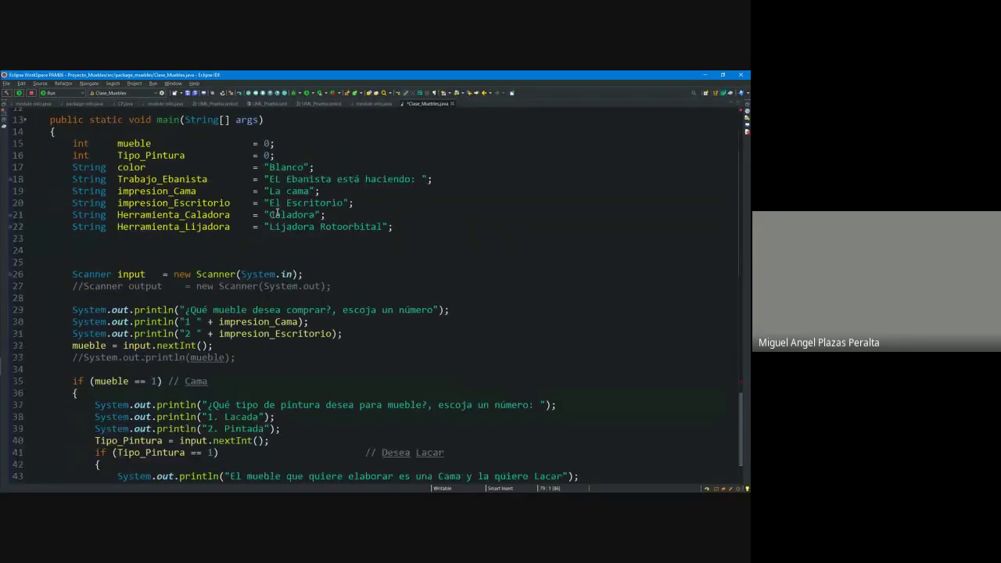
left_click(309, 97)
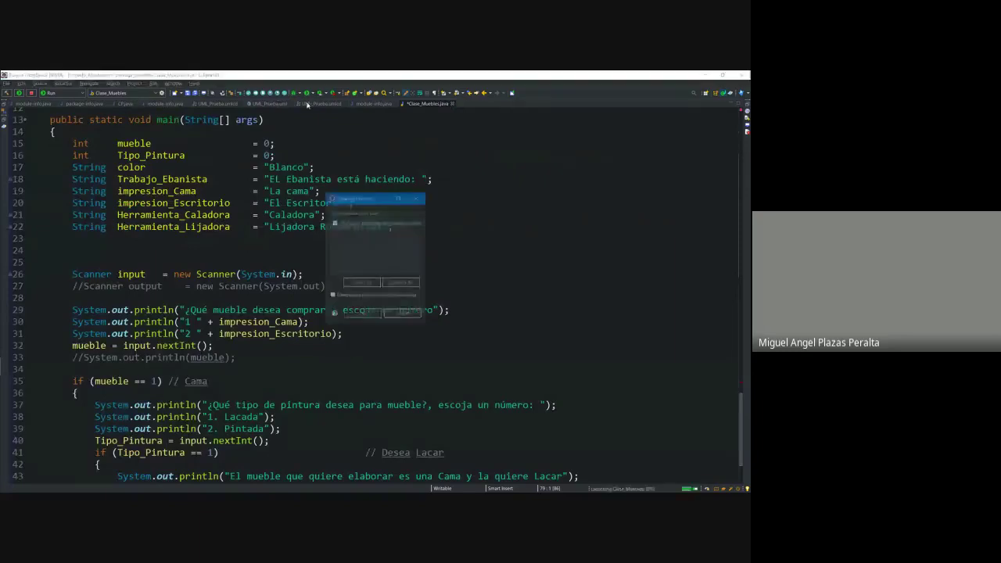
left_click(356, 313)
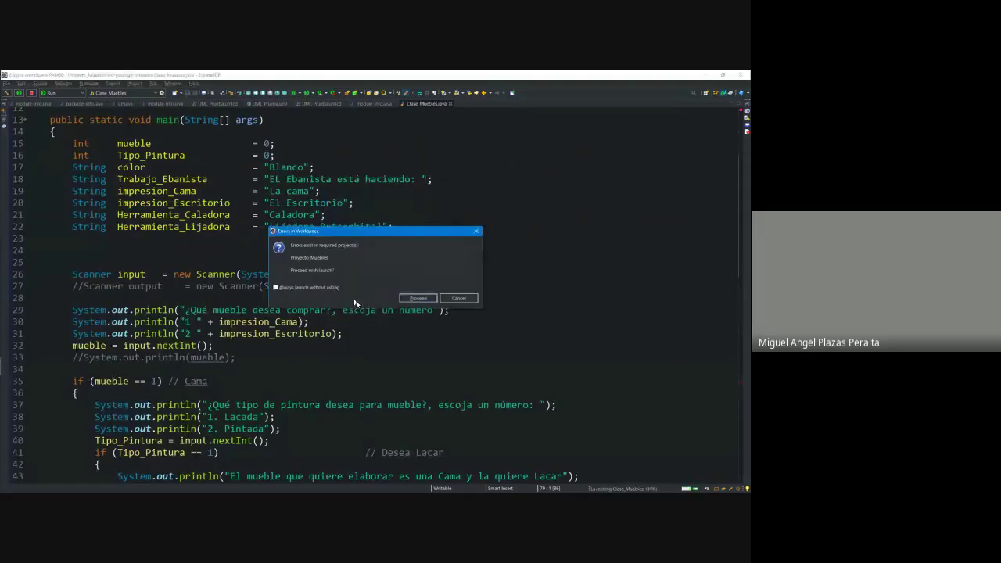
left_click(417, 299)
Delete the stray nested "for" lines, from "for ancho" to the last "for", below the end of the class.
scroll(251, 268, "down", 17)
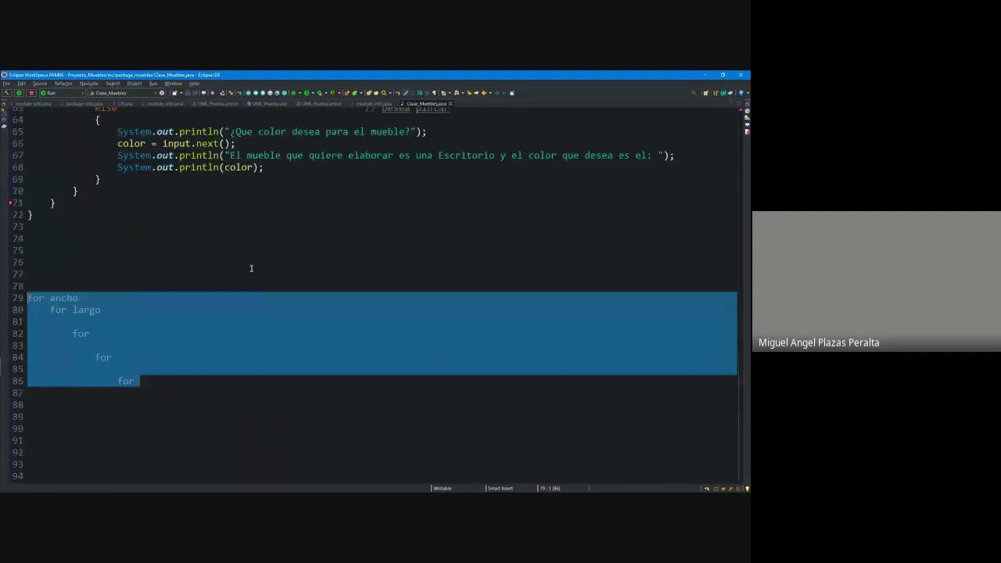
left_click(251, 269)
left_click_drag(140, 381, 28, 297)
key("Delete")
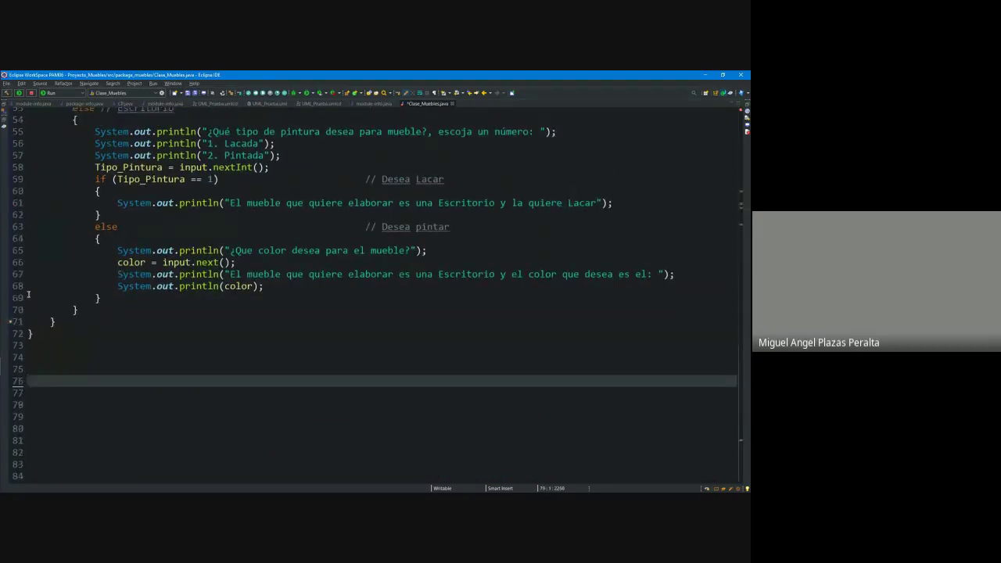
left_click(114, 316)
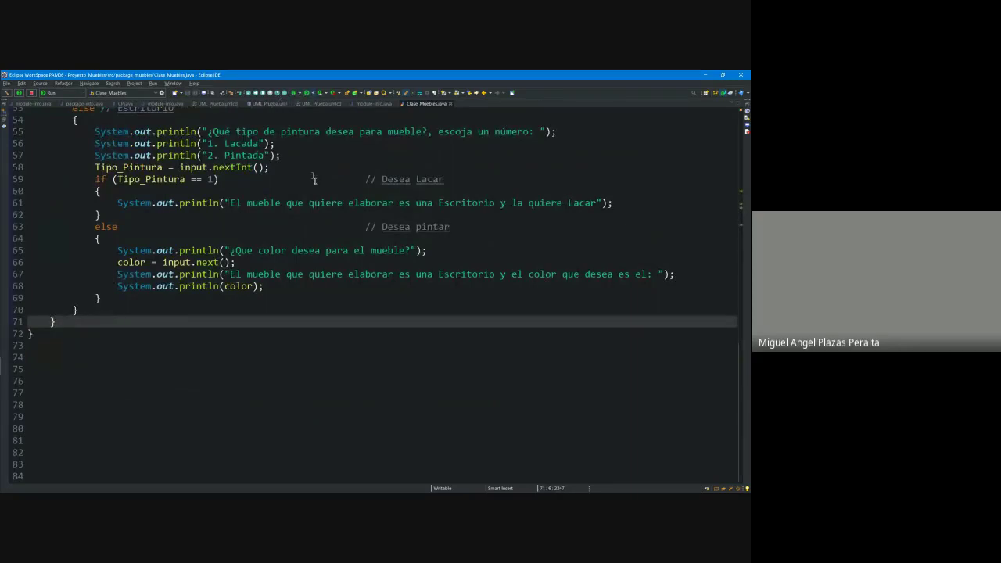
Run Clase_Muebles, restore the console below the editor and enter 1 to choose the bed.
left_click(308, 92)
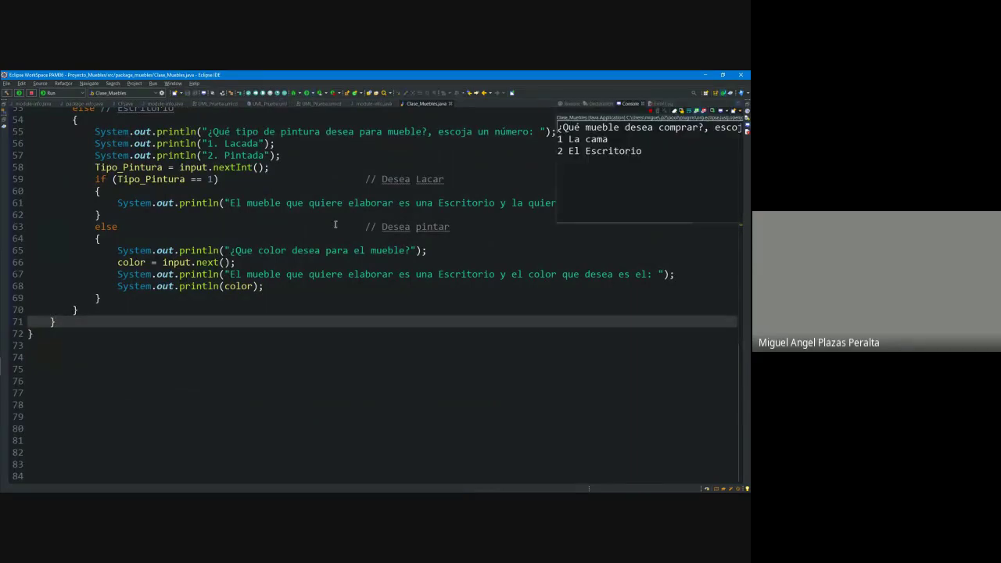
left_click(687, 107)
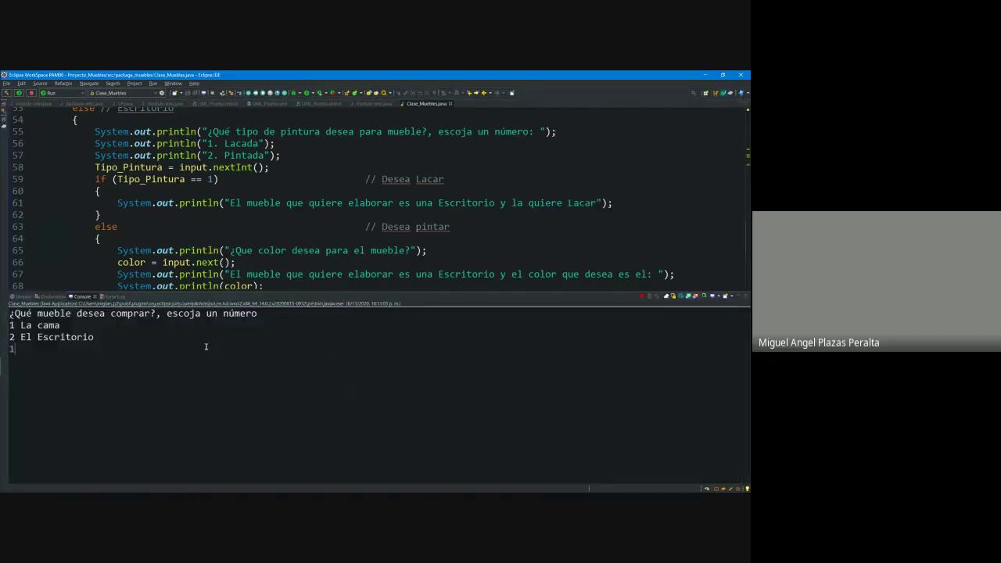
Open the Snipping Tool and capture the Eclipse window with the code and console.
mouse_move(8, 297)
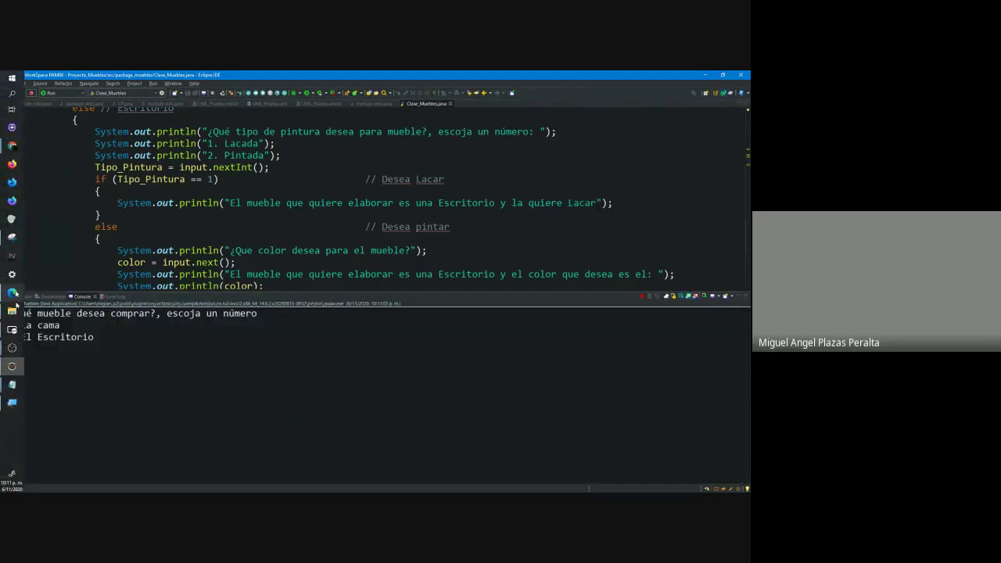
left_click(12, 237)
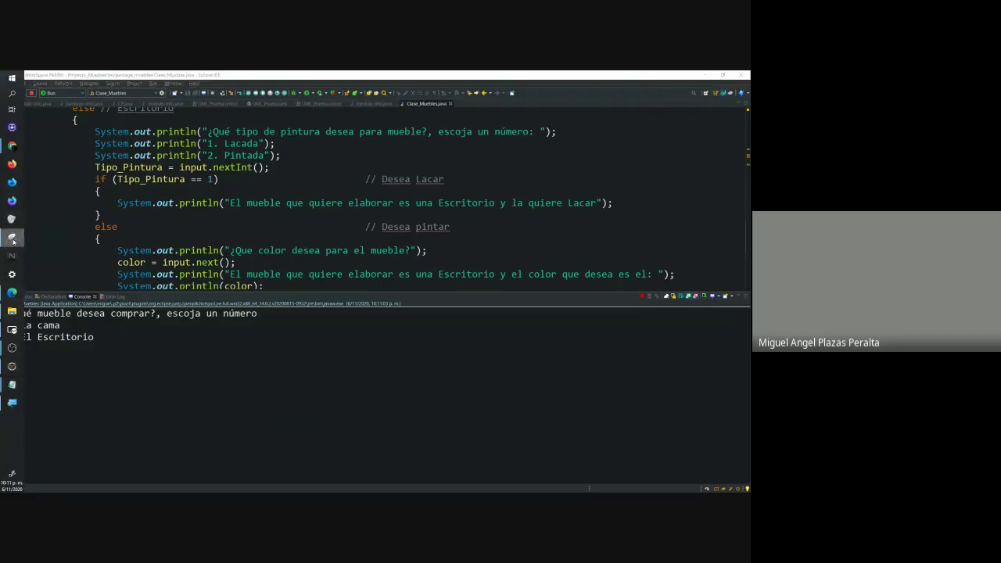
left_click(18, 175)
left_click_drag(26, 72, 749, 451)
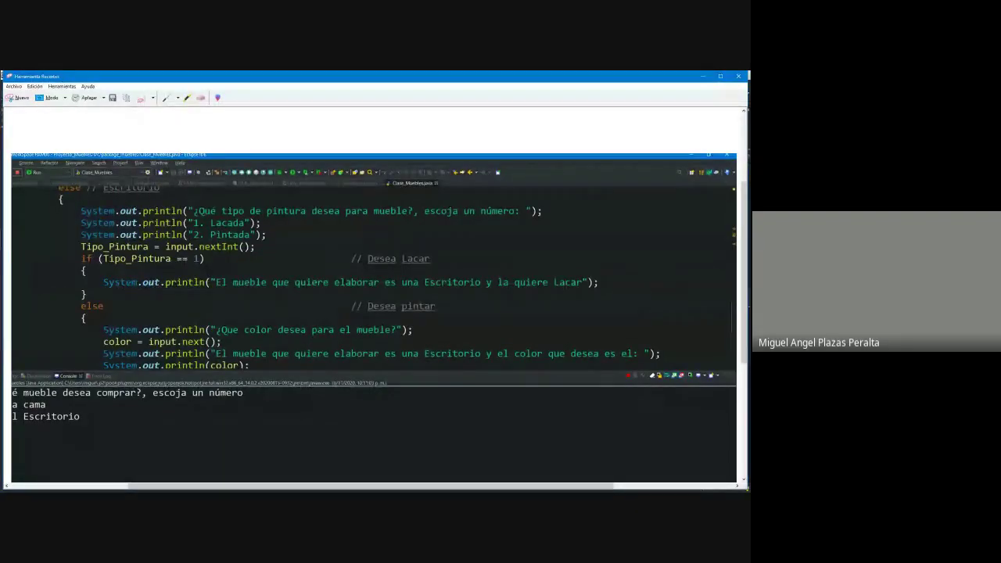
Return to the Eclipse console and retake the snip so it shows the whole window with the entered 1.
key("alt+Tab")
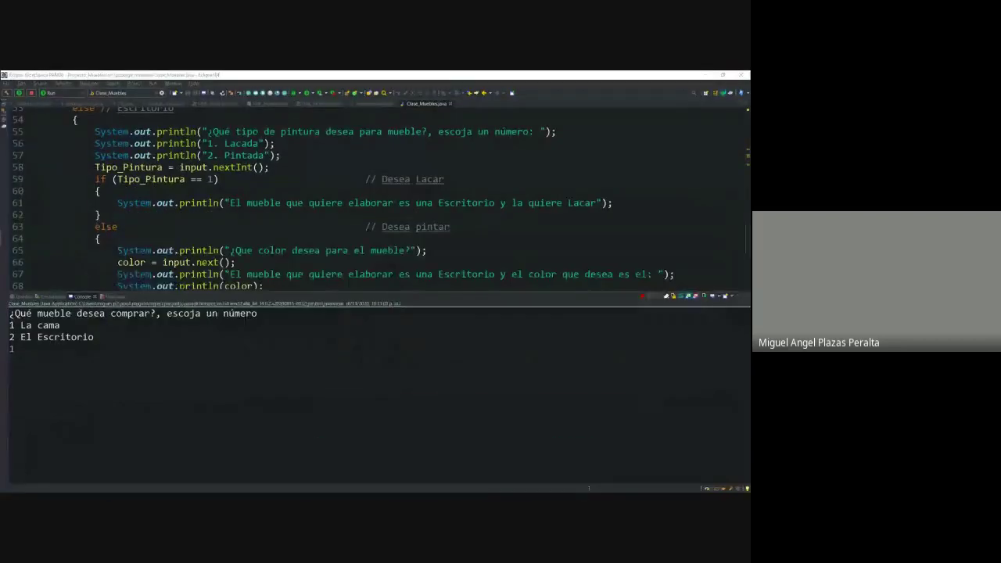
left_click(227, 348)
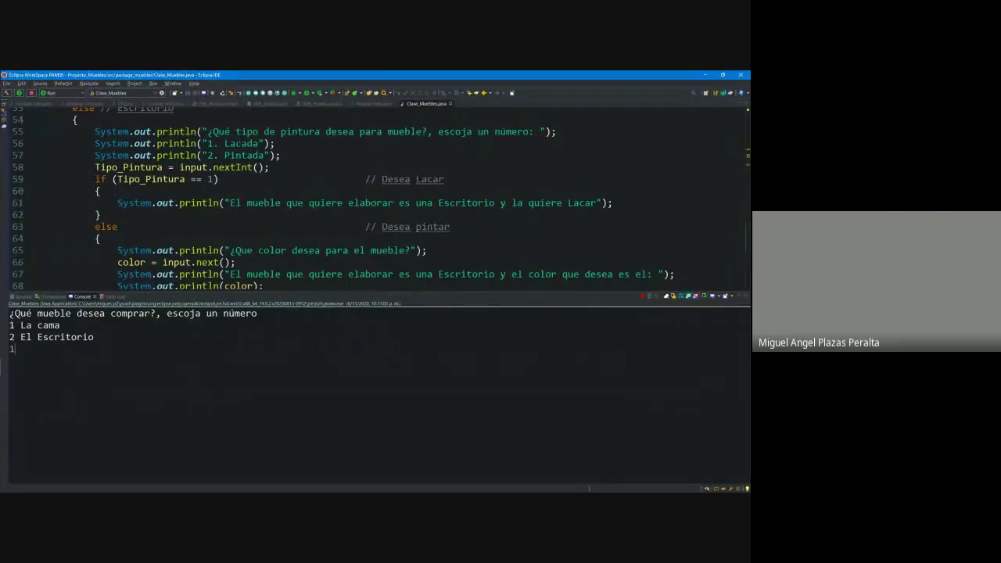
key("alt+Tab")
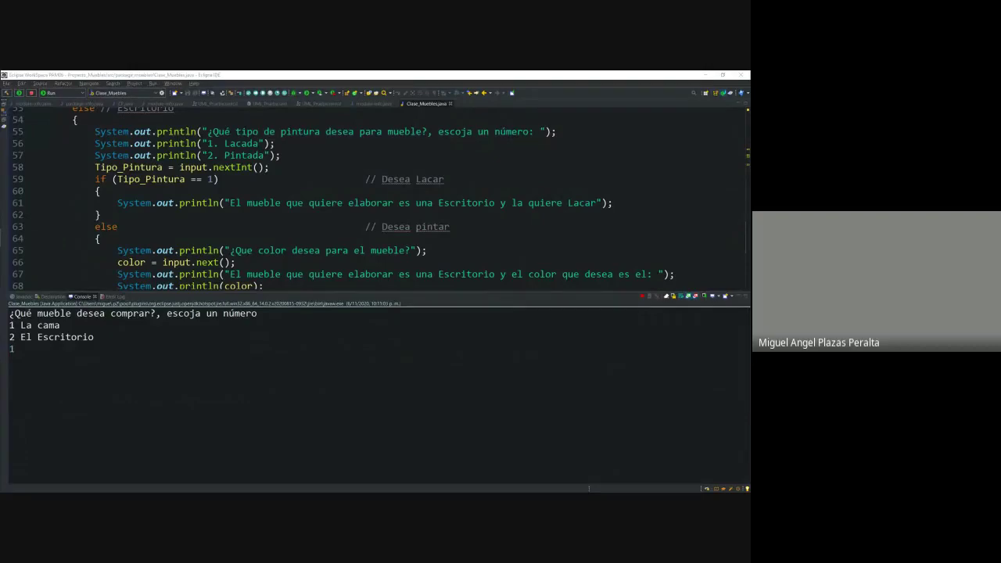
key("ctrl+n")
left_click_drag(2, 70, 749, 329)
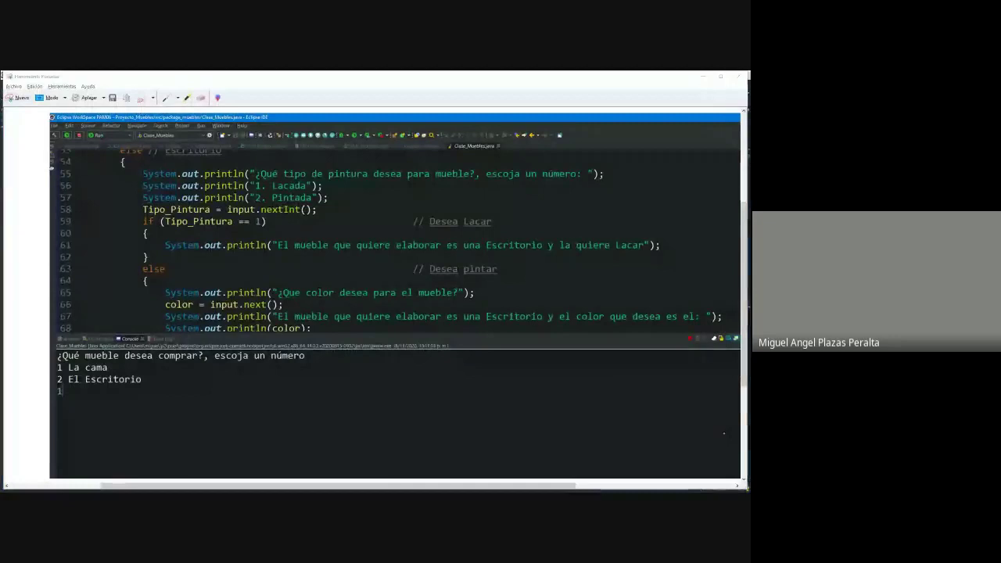
Switch back to the Actividad_I folder in Google Drive.
left_click_drag(376, 313, 471, 297)
left_click_drag(277, 189, 233, 193)
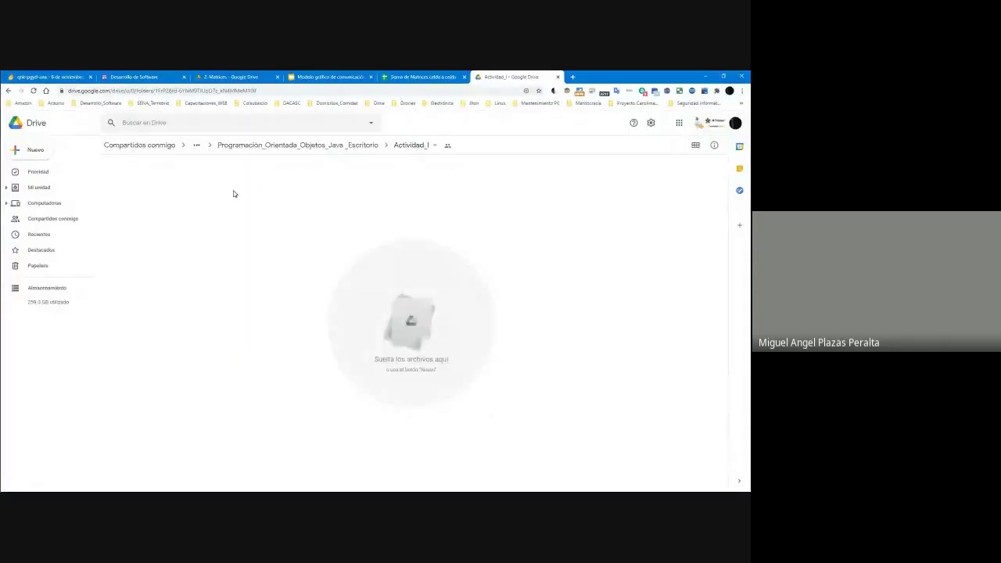
left_click_drag(349, 150, 271, 193)
left_click_drag(280, 159, 283, 157)
left_click(282, 157)
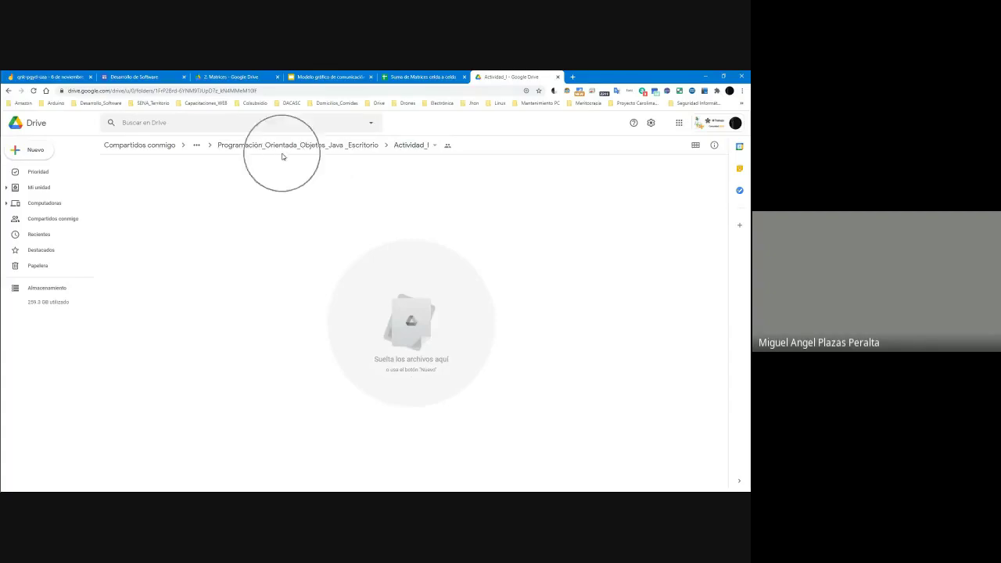
right_click(209, 191)
left_click(252, 201)
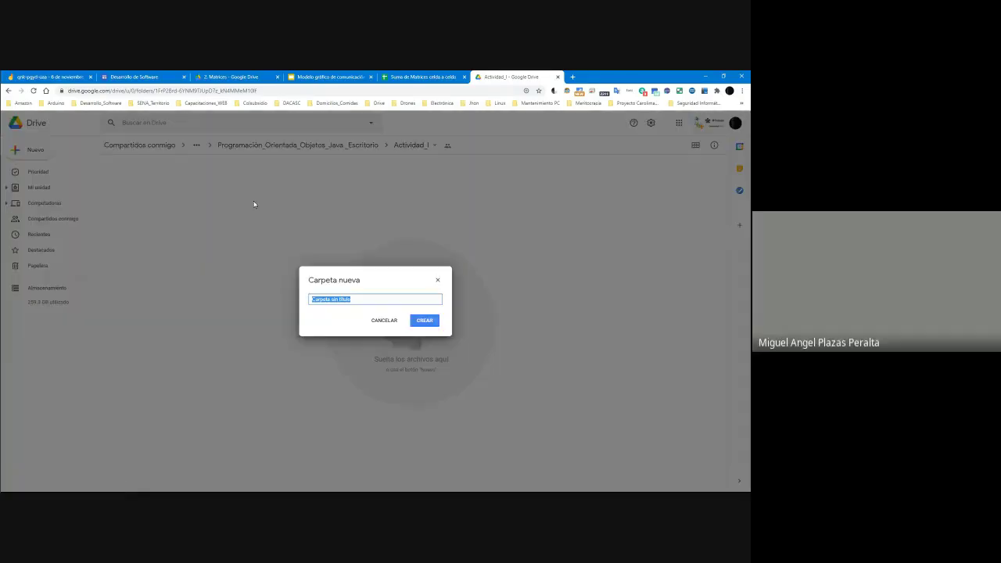
left_click(384, 320)
Create a Google Docs document in the Actividad_I folder and paste the Eclipse screenshot into it.
right_click(152, 217)
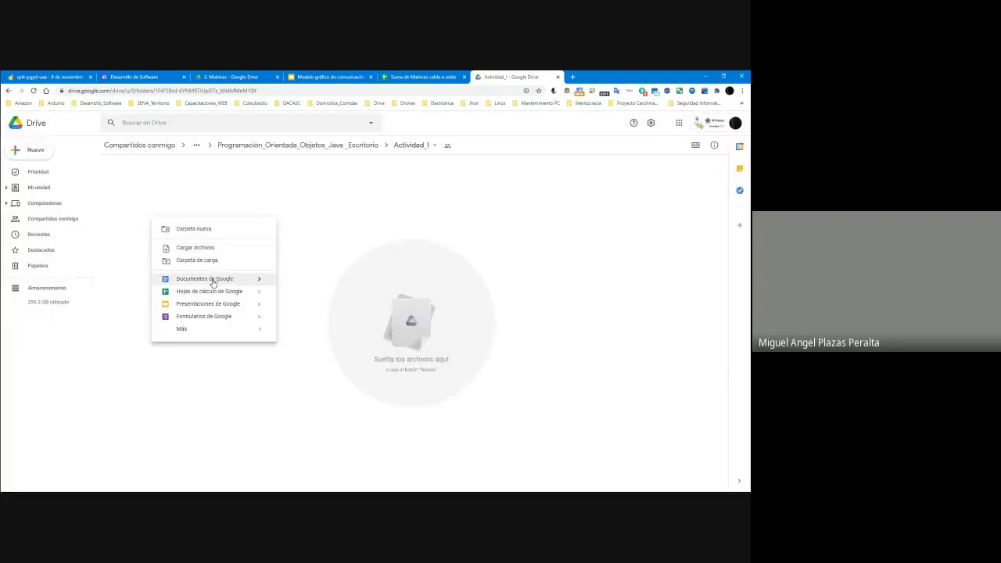
left_click(213, 280)
left_click(431, 328)
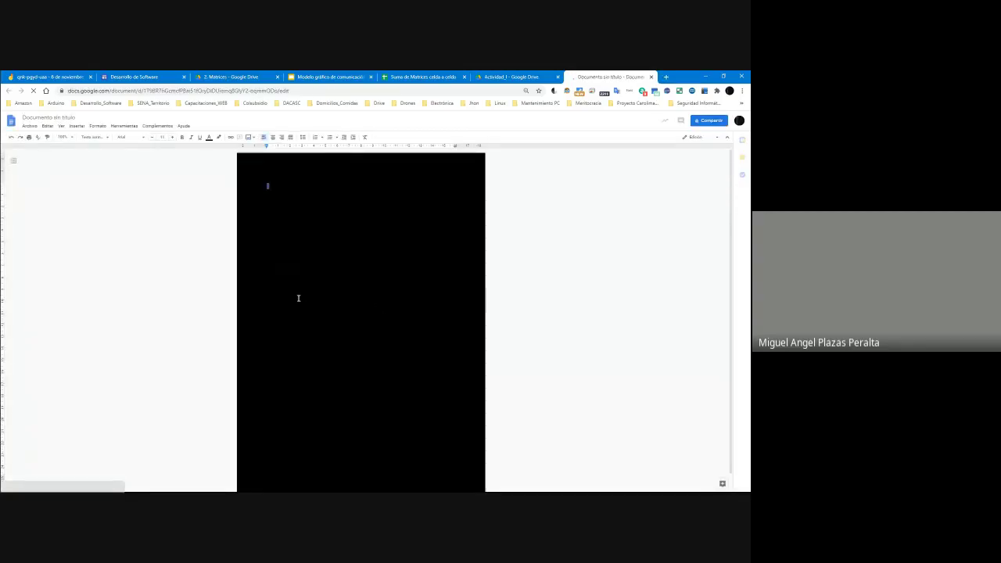
key("ctrl+v")
right_click(274, 336)
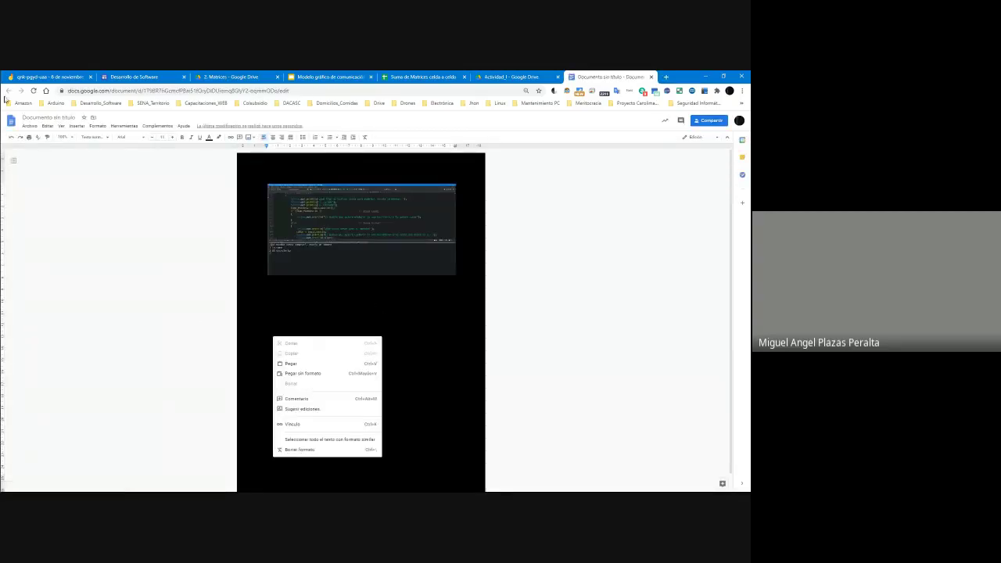
Change the document's page color to white in the page setup and select the pasted screenshot.
left_click(35, 127)
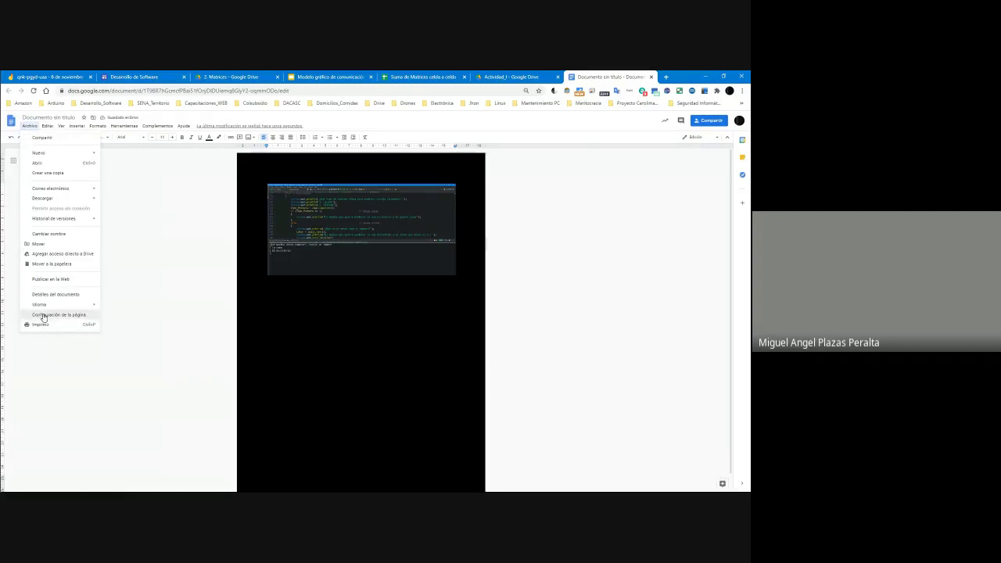
left_click(43, 317)
left_click(306, 323)
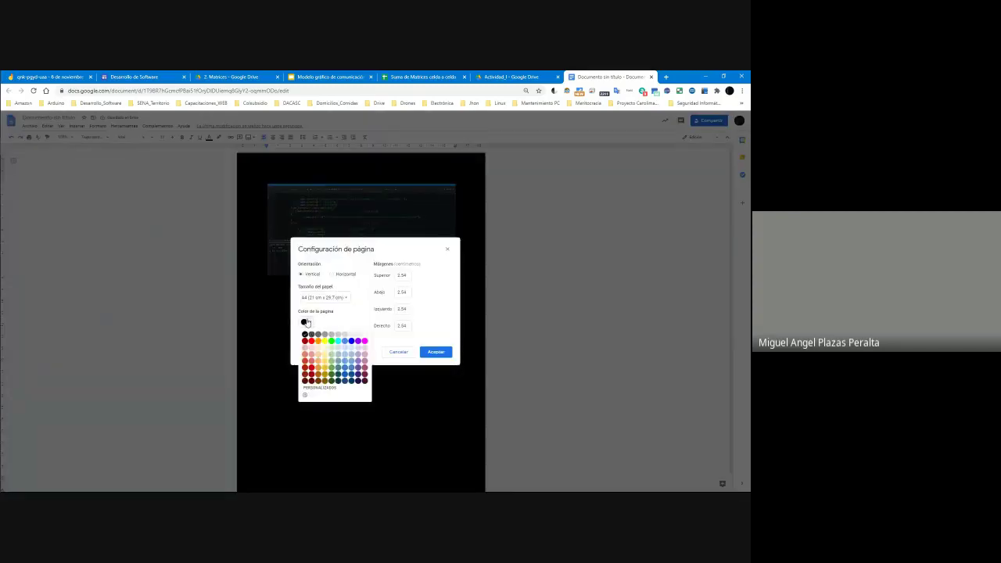
left_click(365, 334)
left_click(434, 352)
left_click(338, 238)
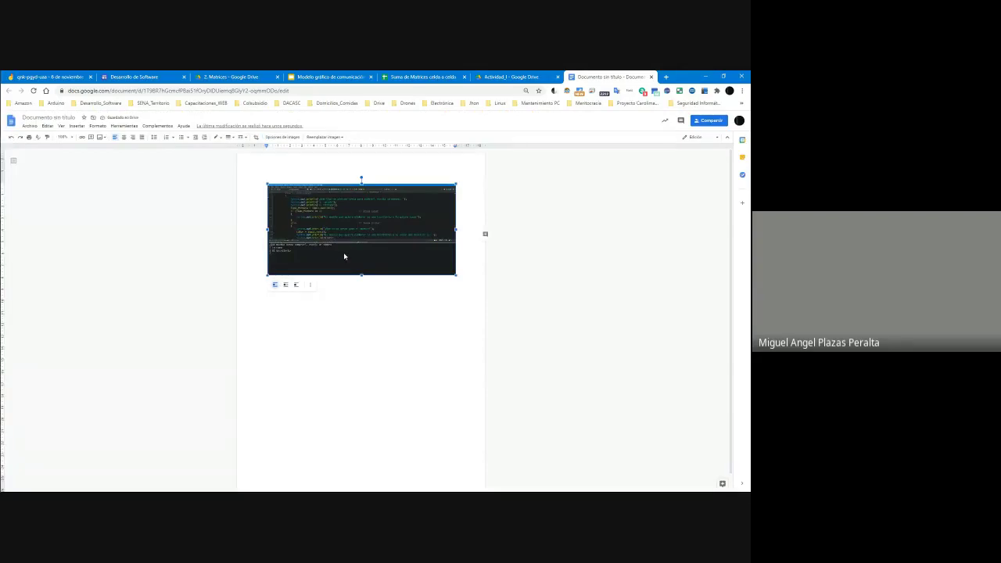
Return to the Actividad_I folder in Drive and snap the browser window to the right half of the screen.
left_click(501, 77)
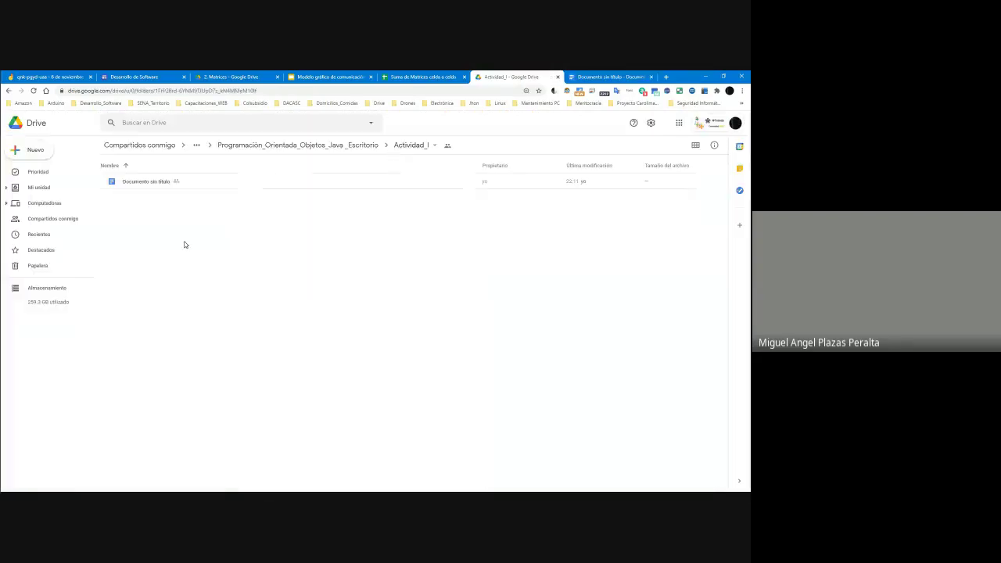
key("super+Right")
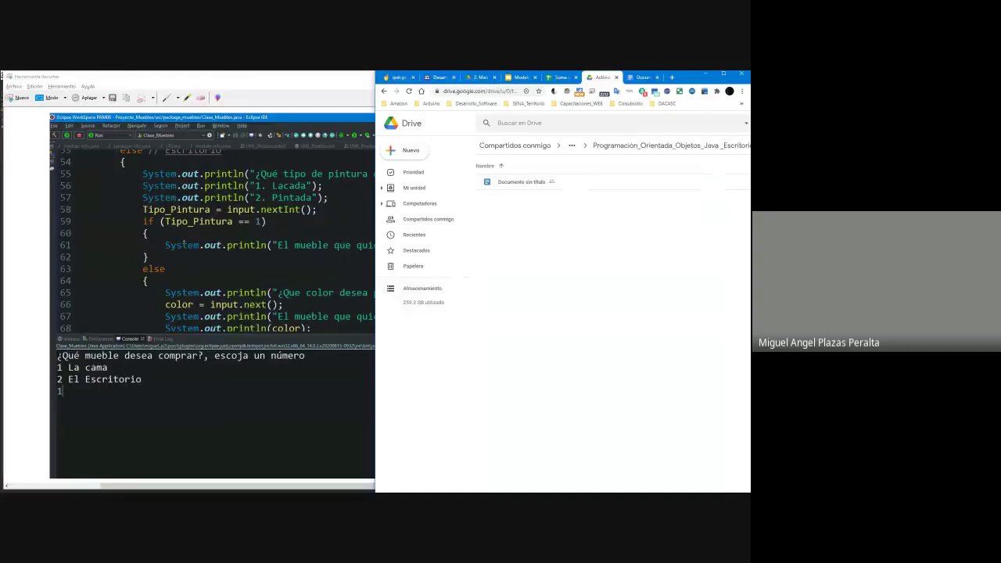
Open File Explorer in the left half of the screen beside the Actividad_I folder window in Drive.
left_click(10, 78)
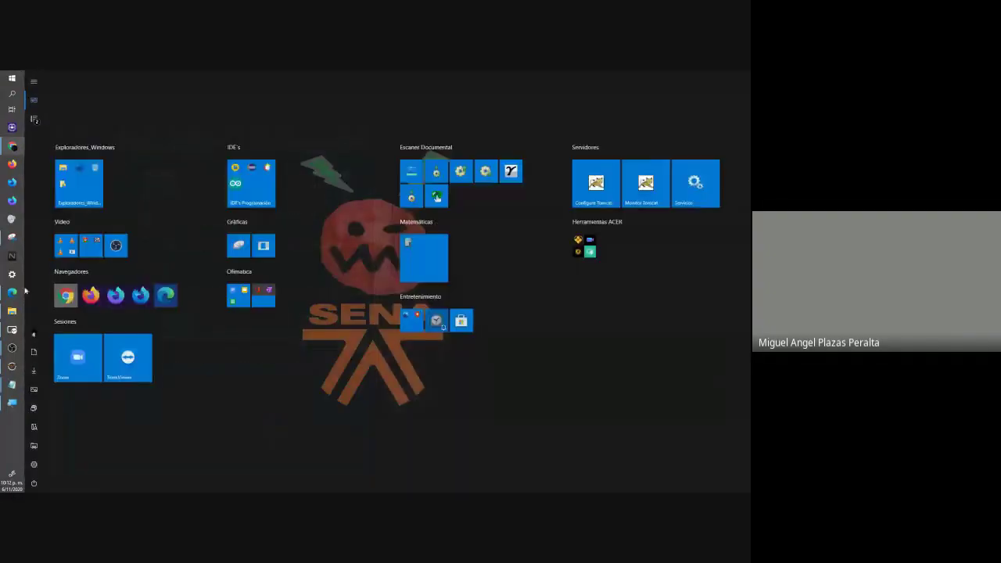
left_click(251, 180)
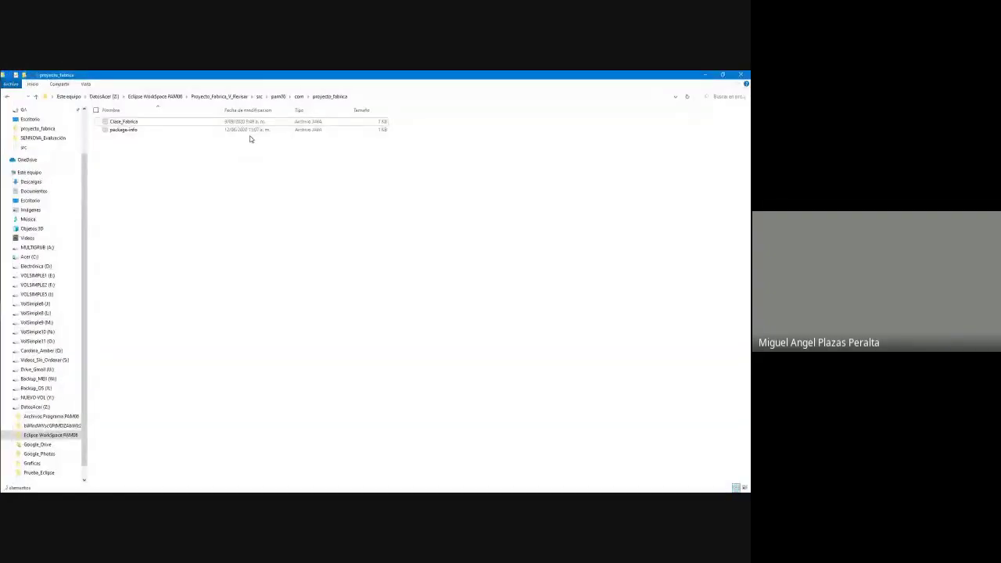
key("super+Left")
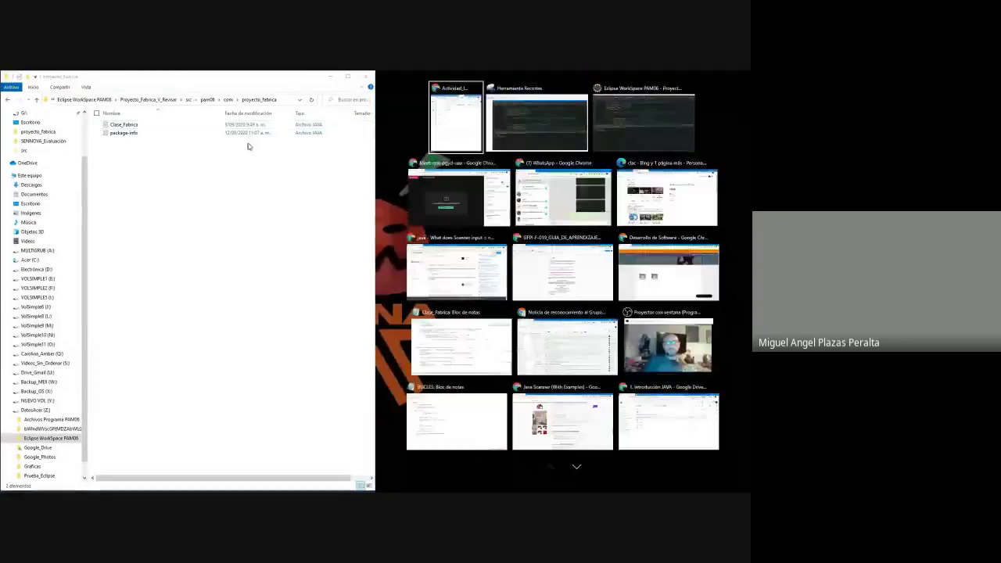
left_click(452, 117)
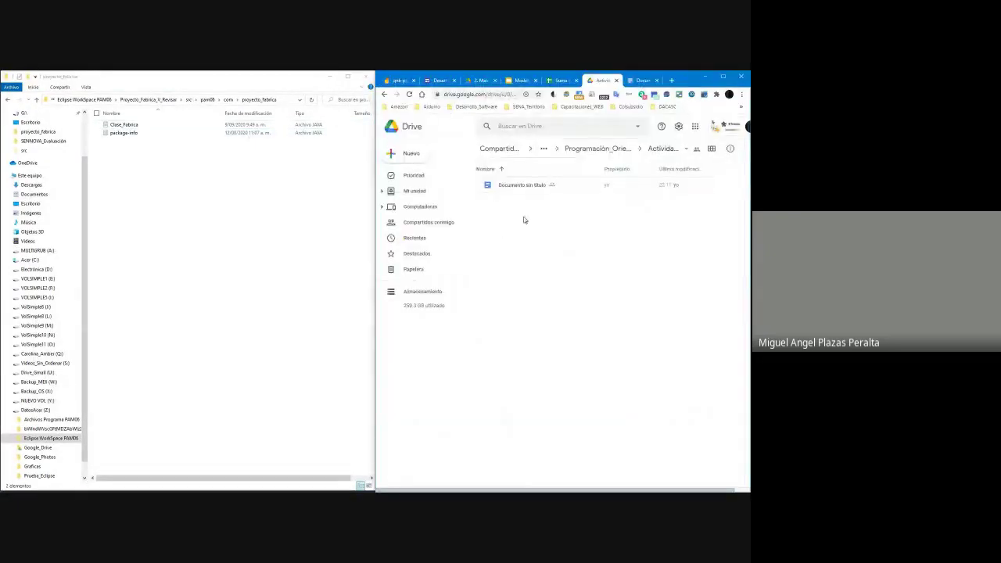
Browse the Acer (C:) drive to the personal user folder inside Usuarios.
left_click(156, 168)
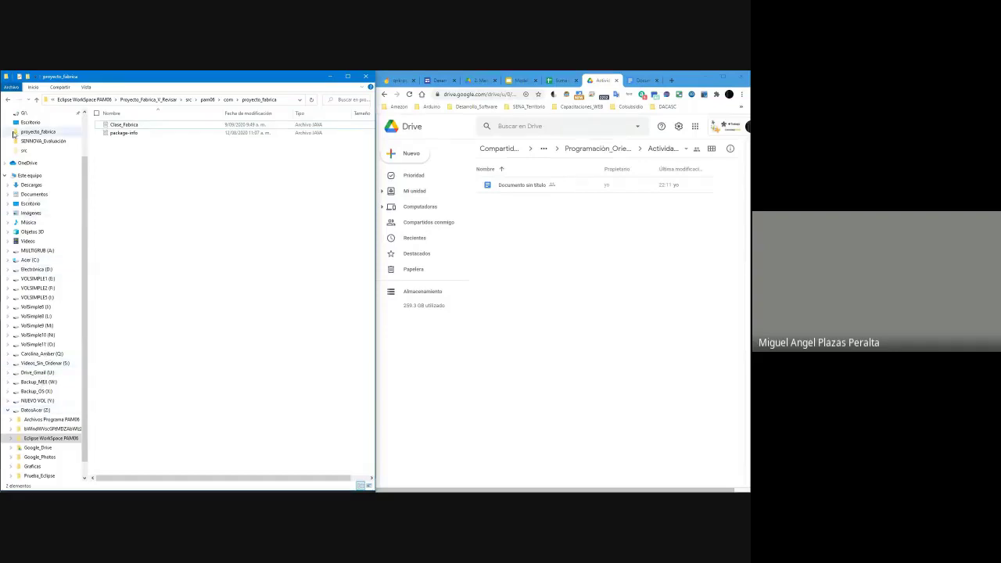
left_click(33, 261)
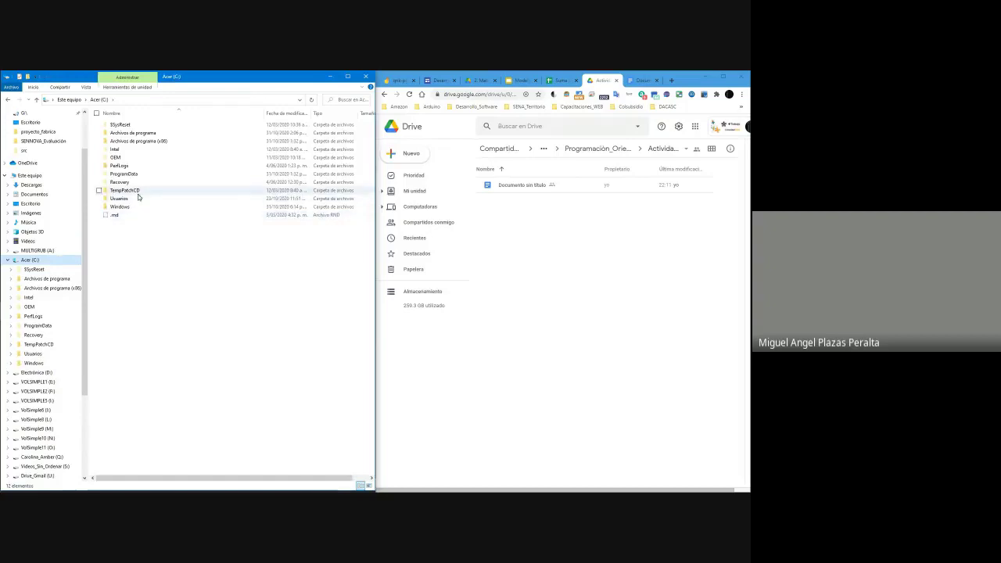
double_click(130, 202)
left_click(124, 150)
double_click(124, 150)
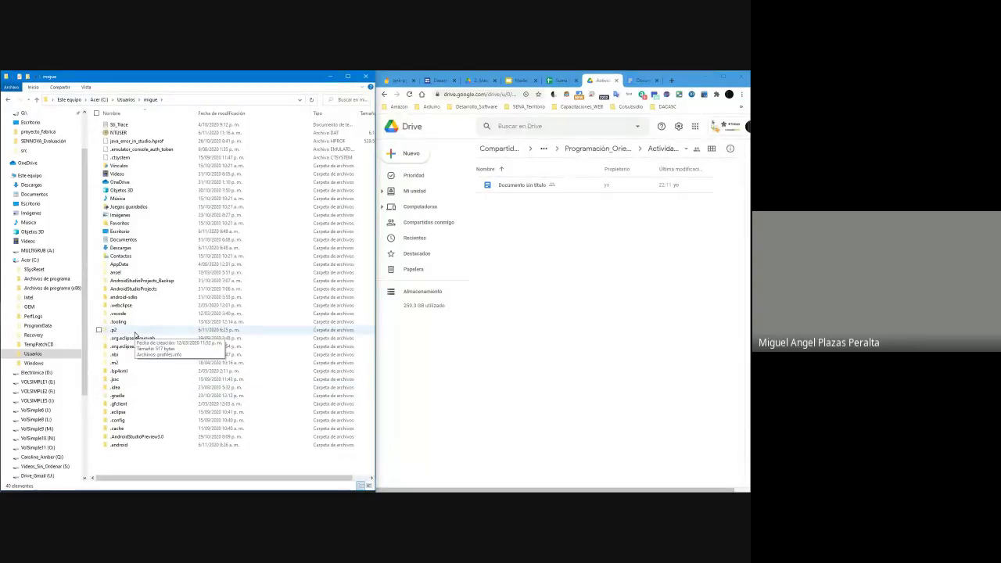
Open the Eclipse WorkSpace PAM06 folder on the DatosAcer (Z:) drive and look through its project folders.
left_click(78, 100)
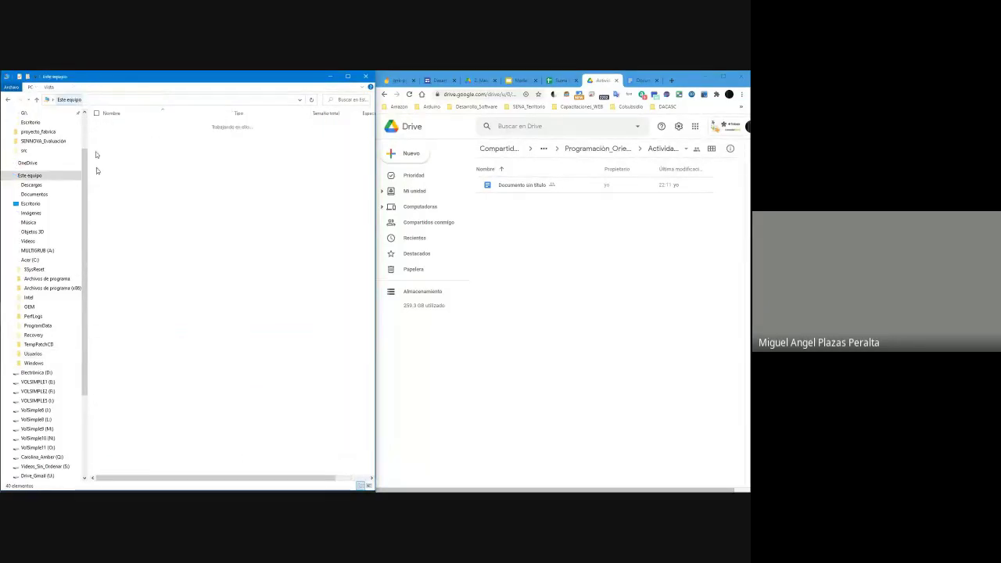
left_click(123, 349)
double_click(123, 349)
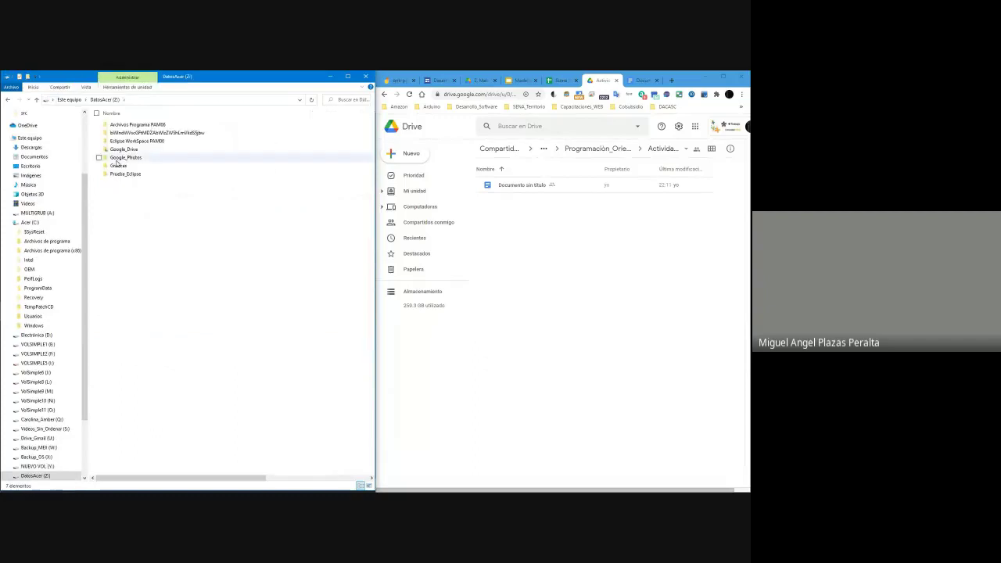
double_click(141, 140)
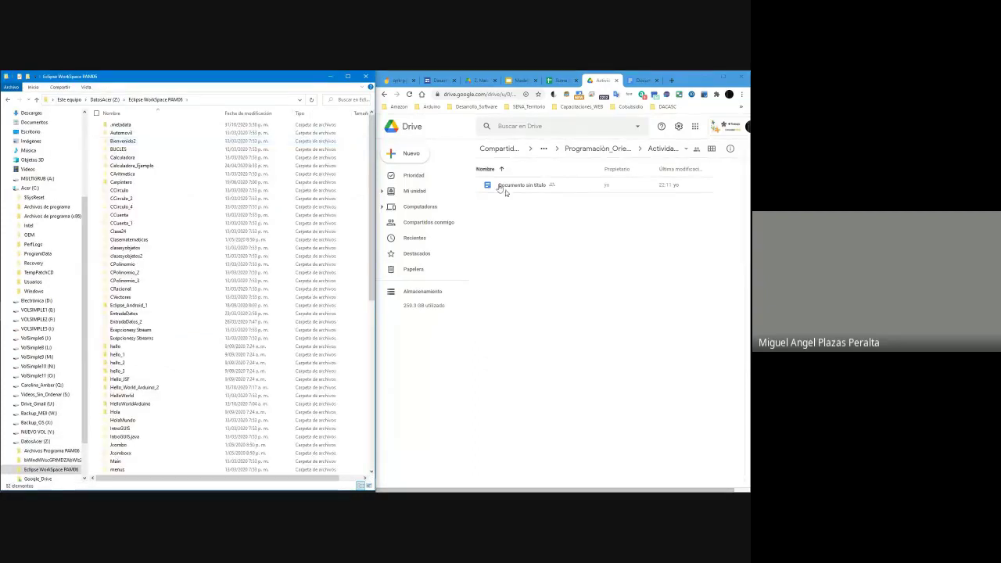
scroll(154, 226, "down", 3)
scroll(154, 226, "up", 13)
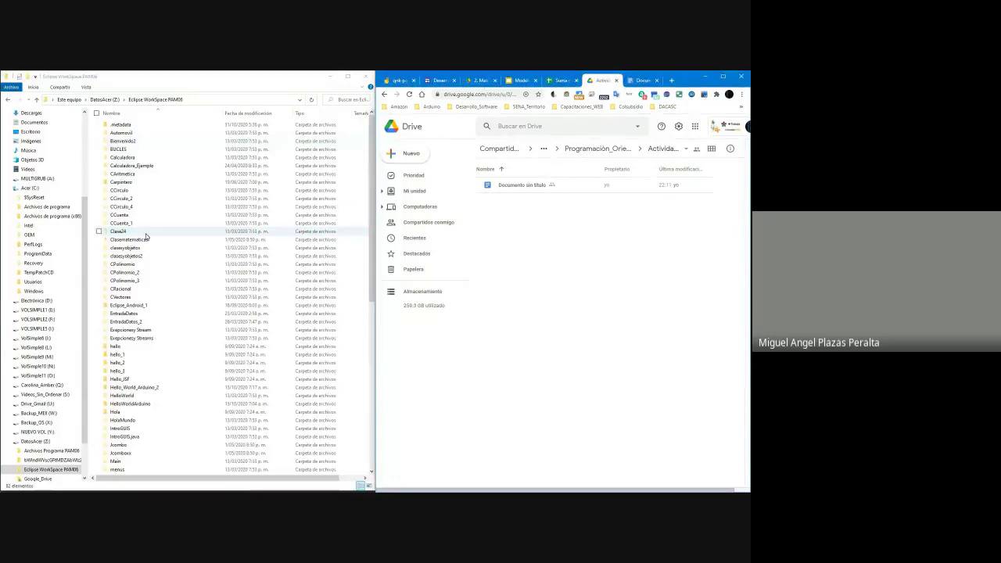
Check the workspace name shown in the Eclipse window title and return to the workspace folder.
left_click(144, 240)
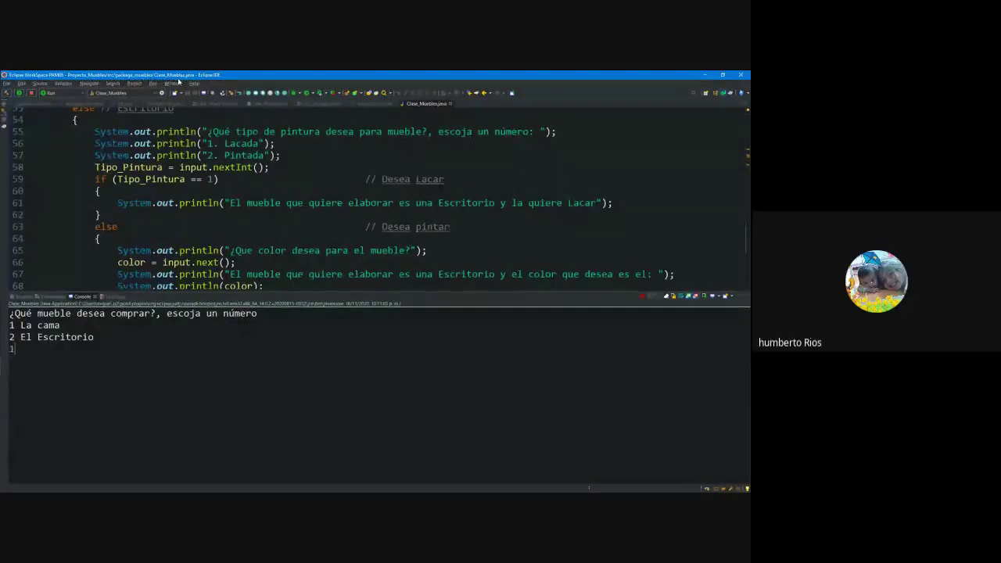
key("alt+Tab")
left_click(266, 346)
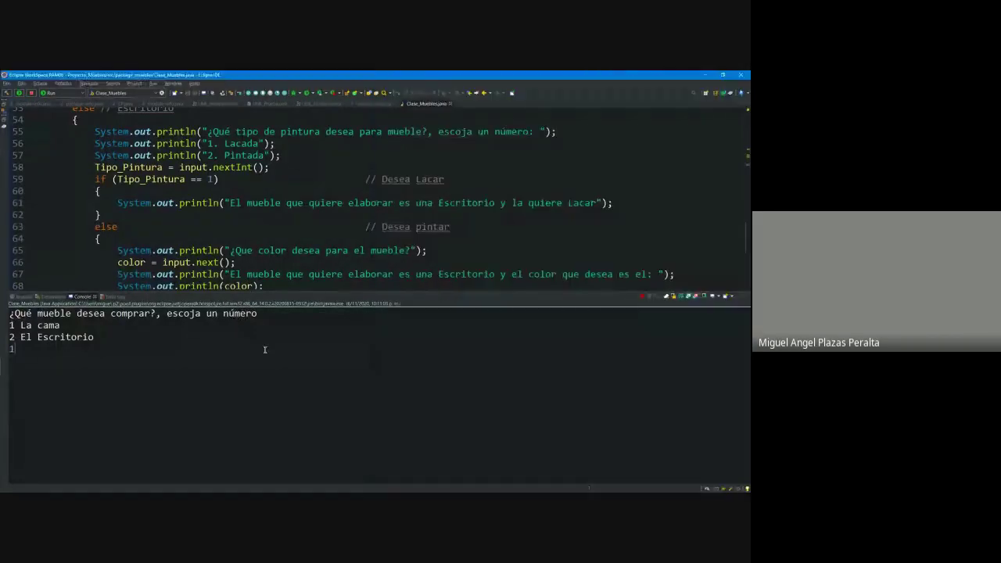
key("alt+Tab")
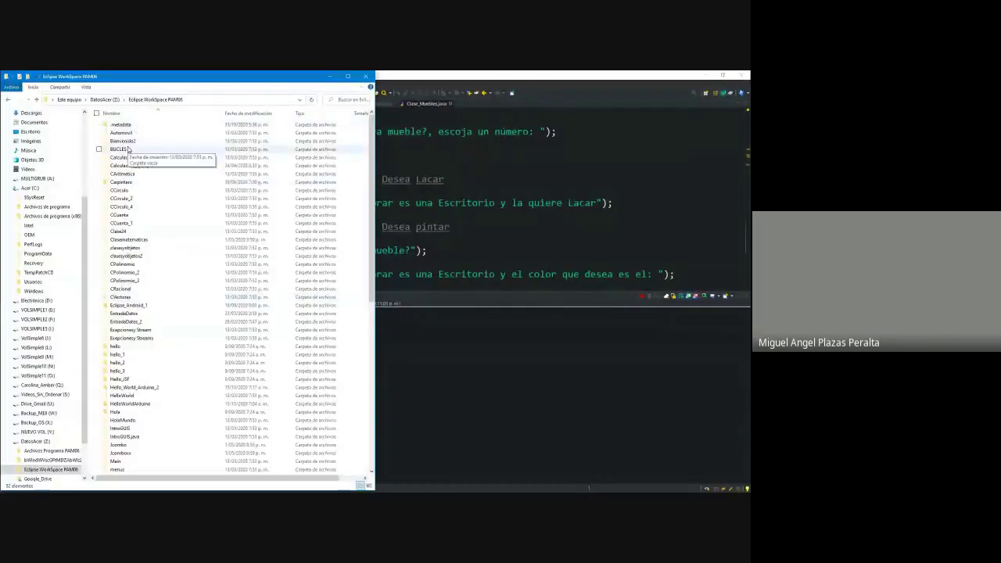
Select the Clasematematicas project folder in the workspace and compare the folder location with the Eclipse window again.
left_click(124, 231)
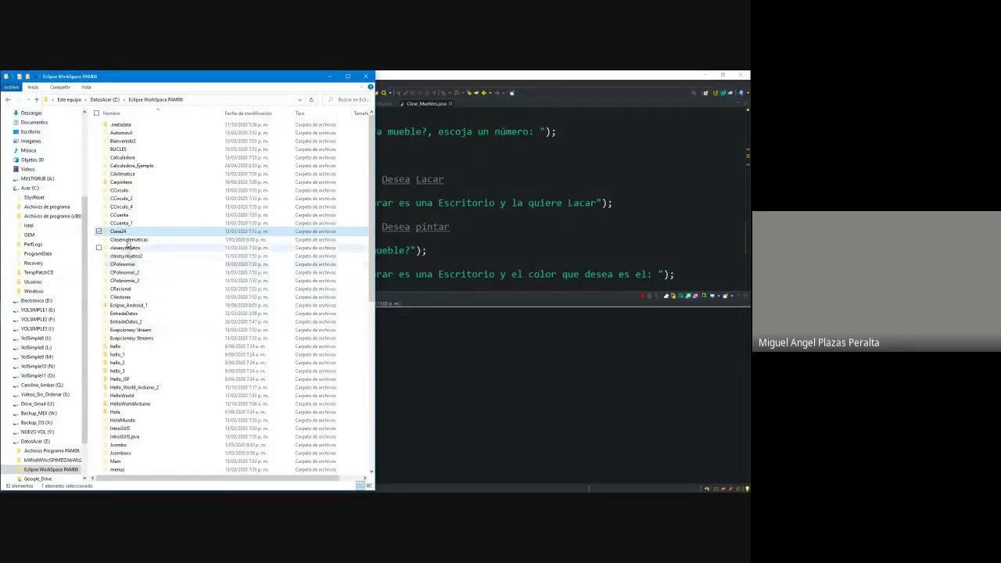
left_click(129, 241)
scroll(128, 244, "down", 10)
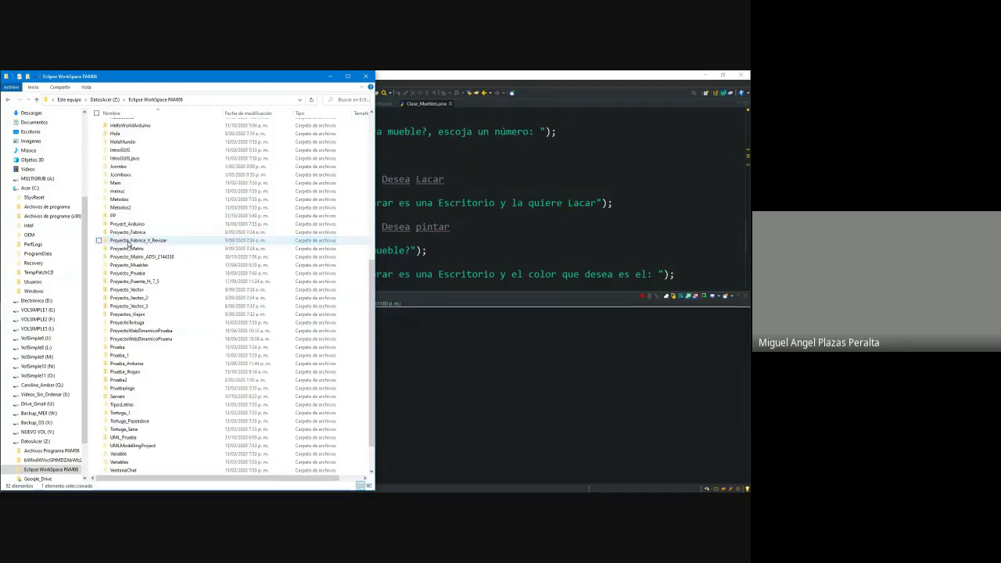
scroll(134, 234, "up", 10)
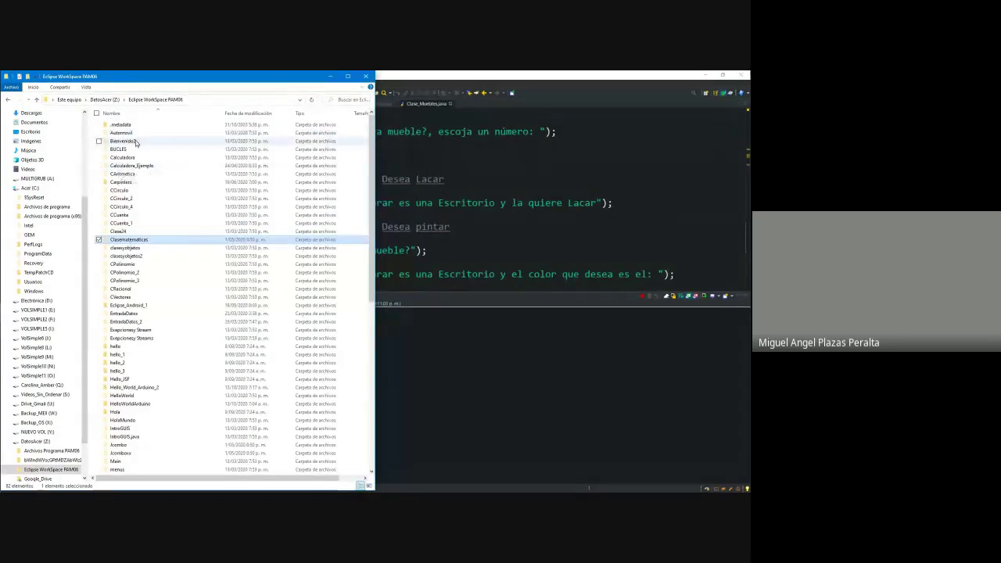
left_click(330, 76)
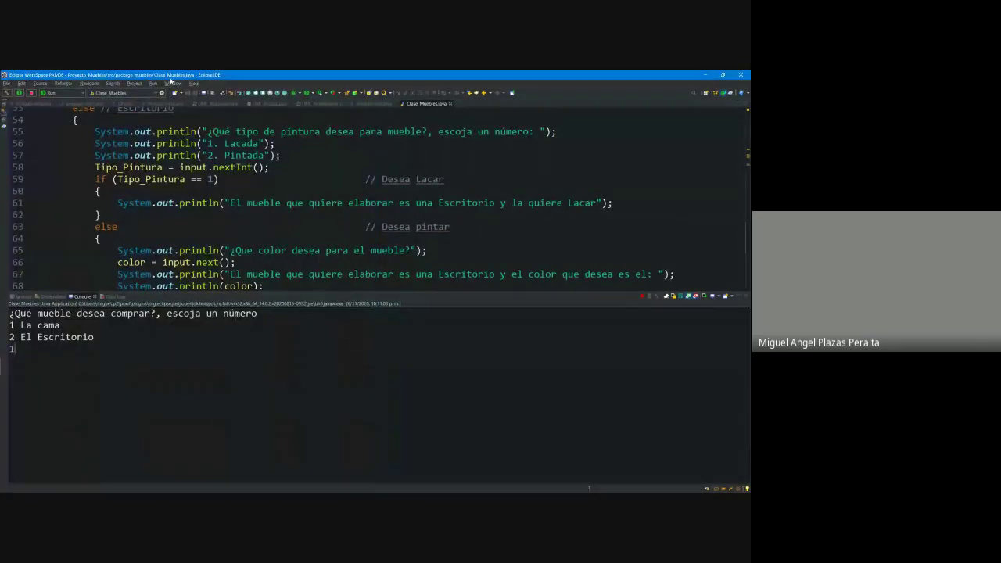
key("alt+Tab")
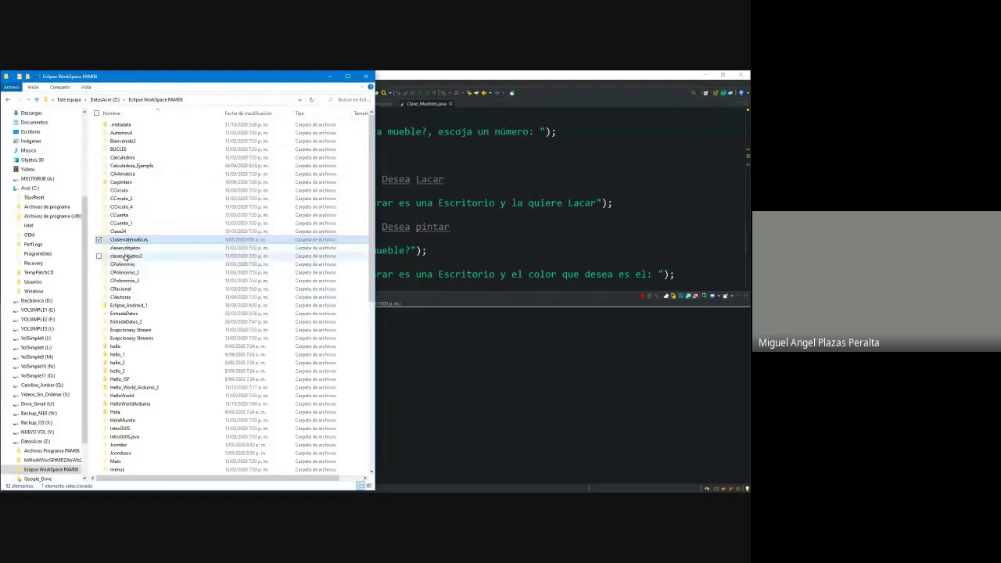
View the contents of the Clasematematicas project folder and return to Eclipse WorkSpace PAM06.
left_click_drag(125, 199, 120, 241)
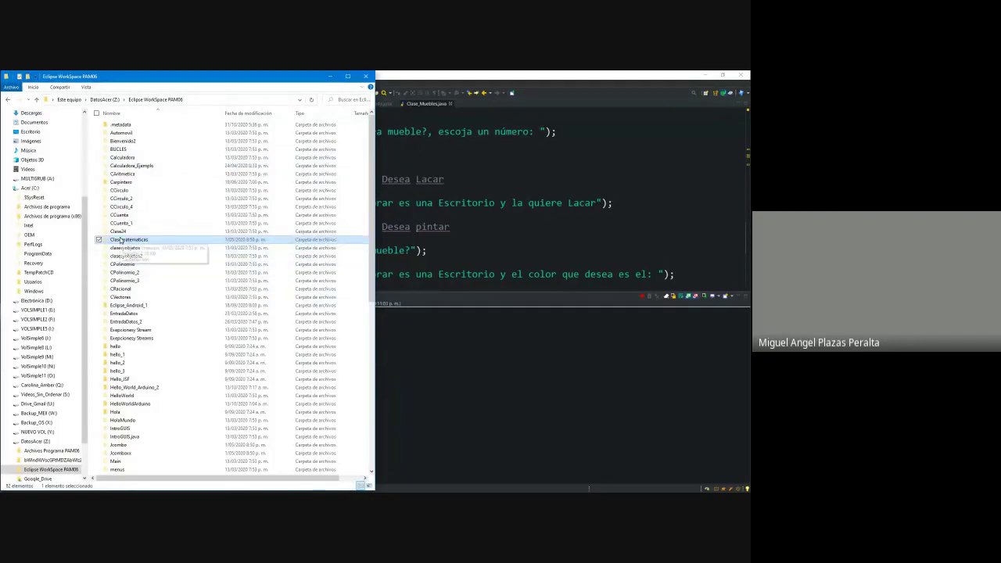
double_click(122, 240)
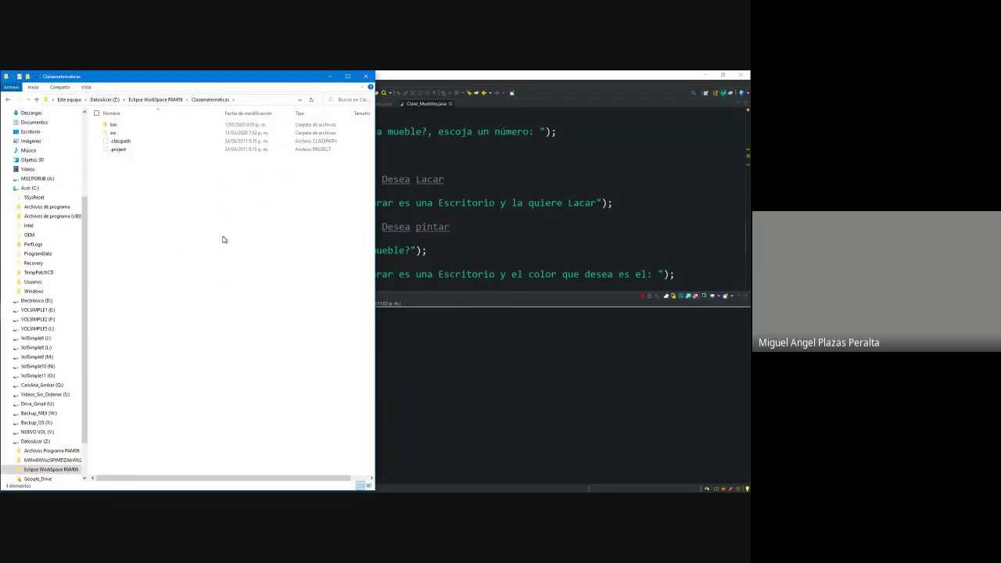
left_click(162, 100)
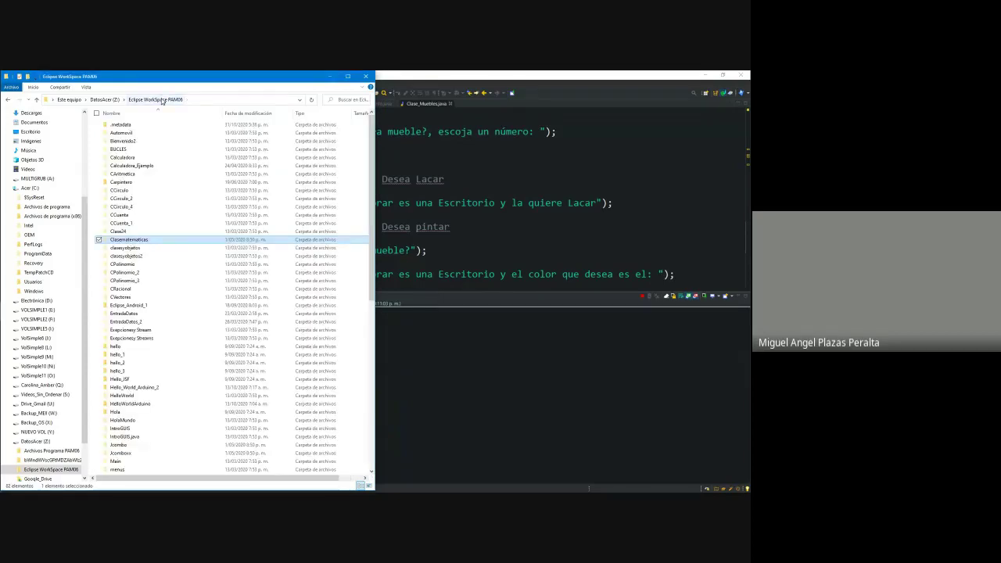
Upload the Clasematematicas project folder from the workspace to the Actividad_I folder in Google Drive.
key("alt+Tab")
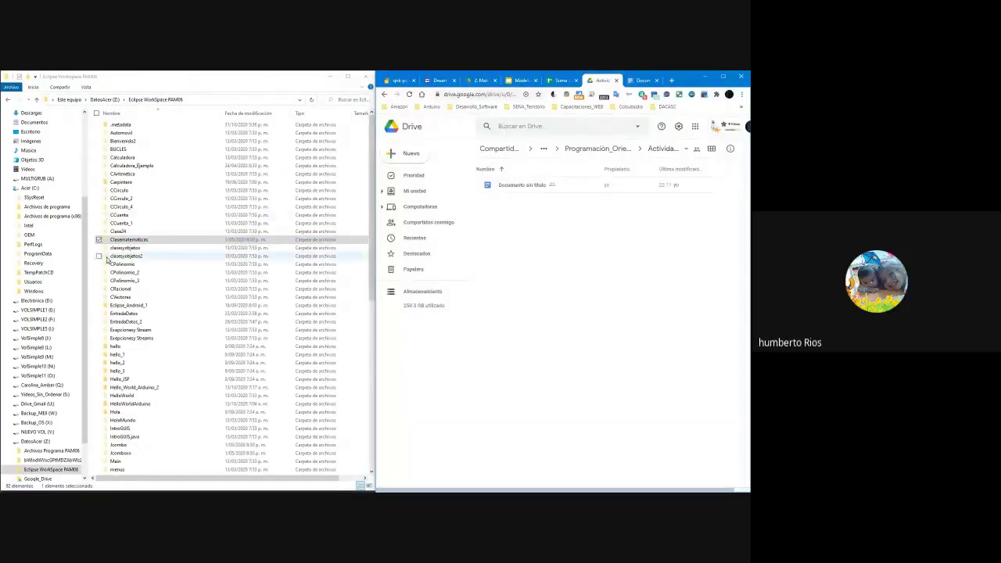
left_click(119, 242)
left_click_drag(119, 242, 491, 252)
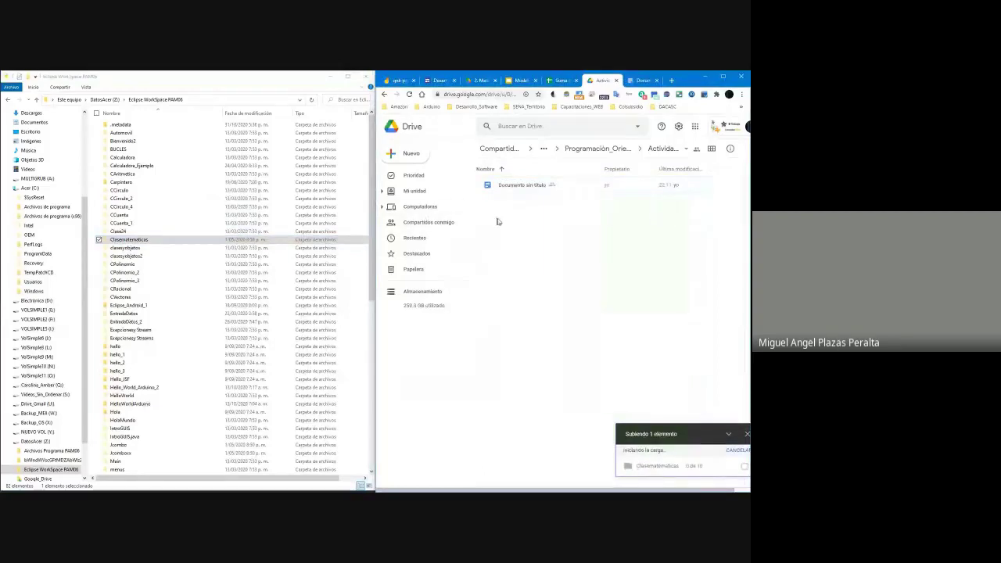
Open the uploaded Clasematematicas folder in Drive and go into its src subfolder.
left_click(522, 187)
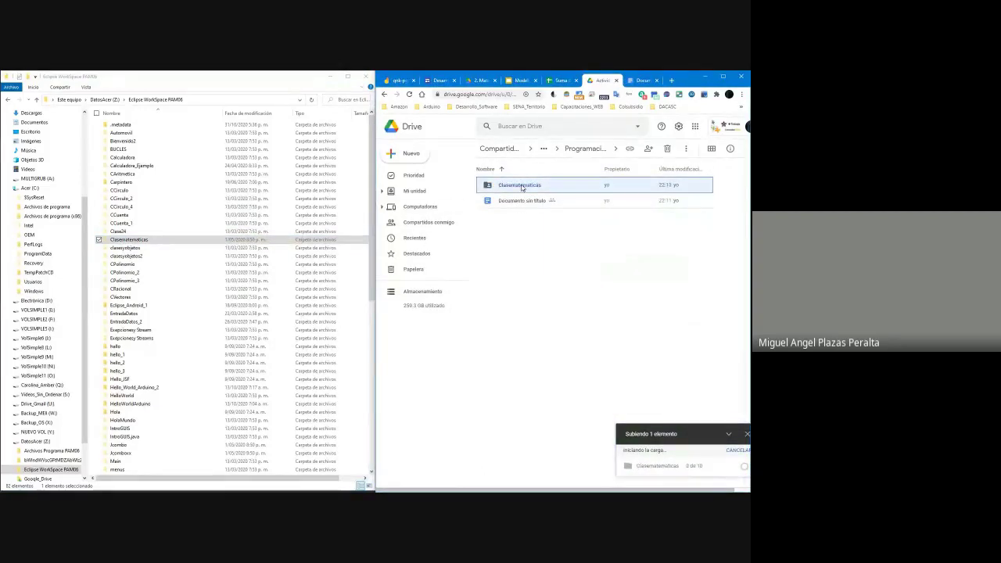
double_click(522, 188)
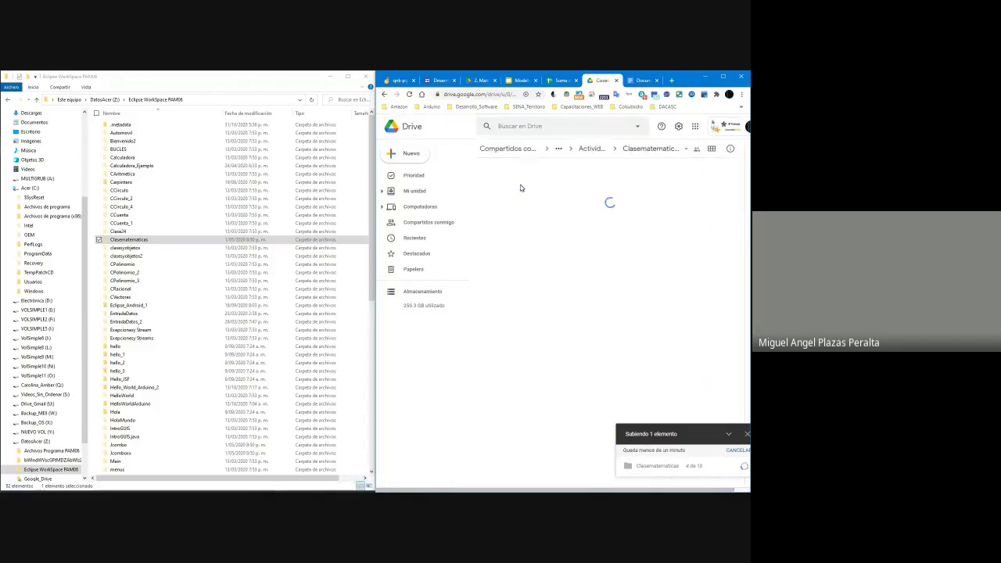
double_click(504, 201)
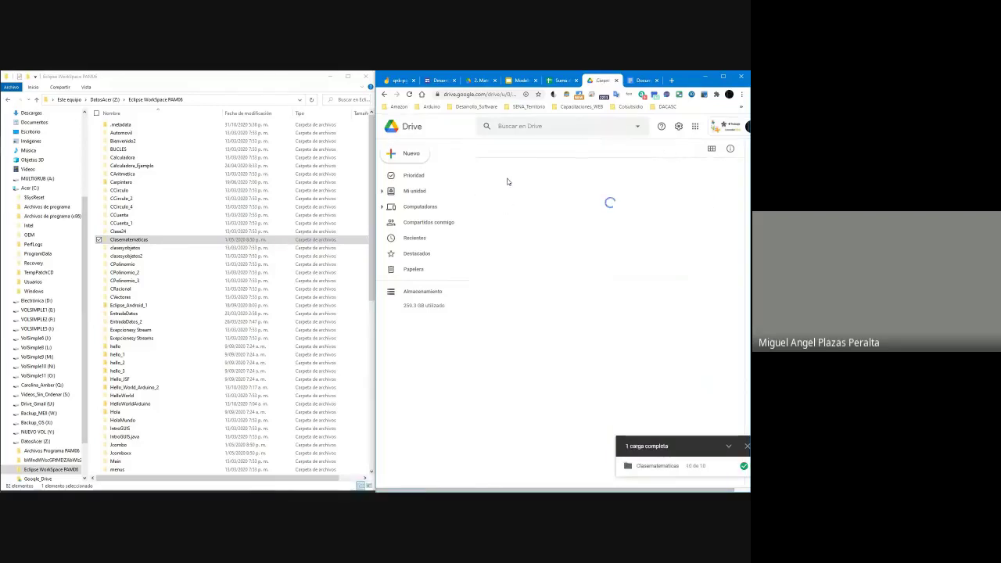
Open Clasematematicas.java from Drive in the online text editor and select all of its code.
left_click(512, 188)
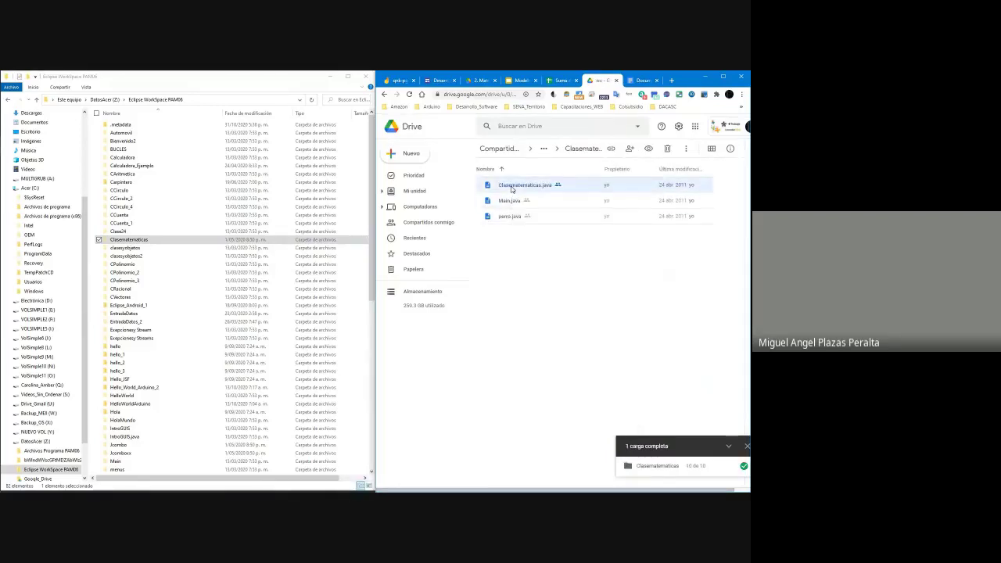
right_click(513, 189)
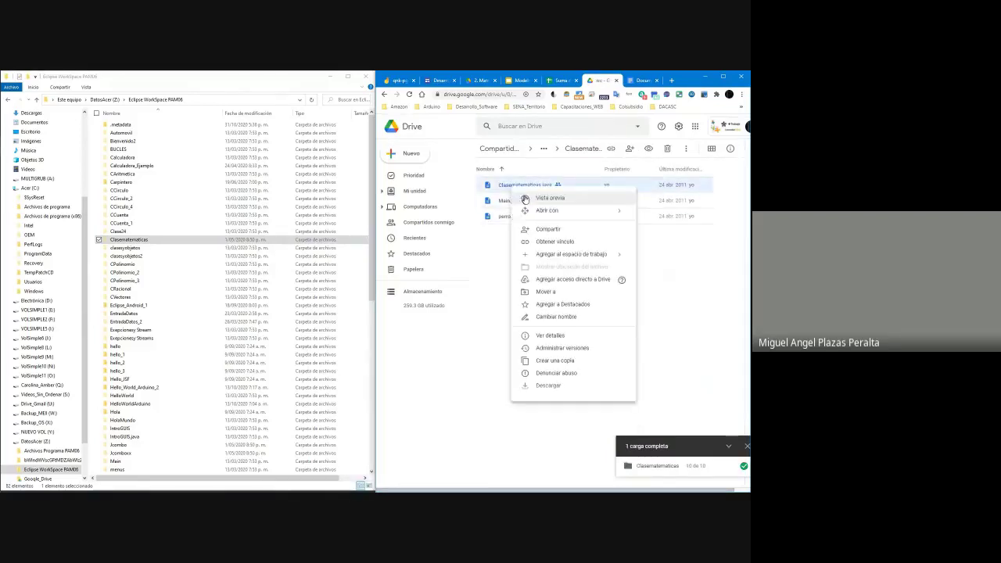
mouse_move(548, 210)
left_click(430, 231)
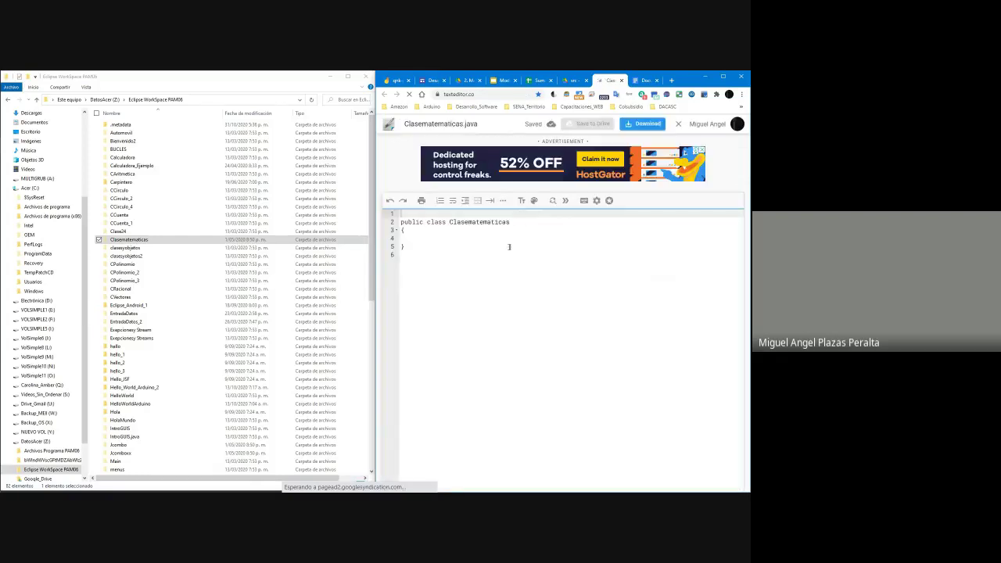
key("ctrl+a")
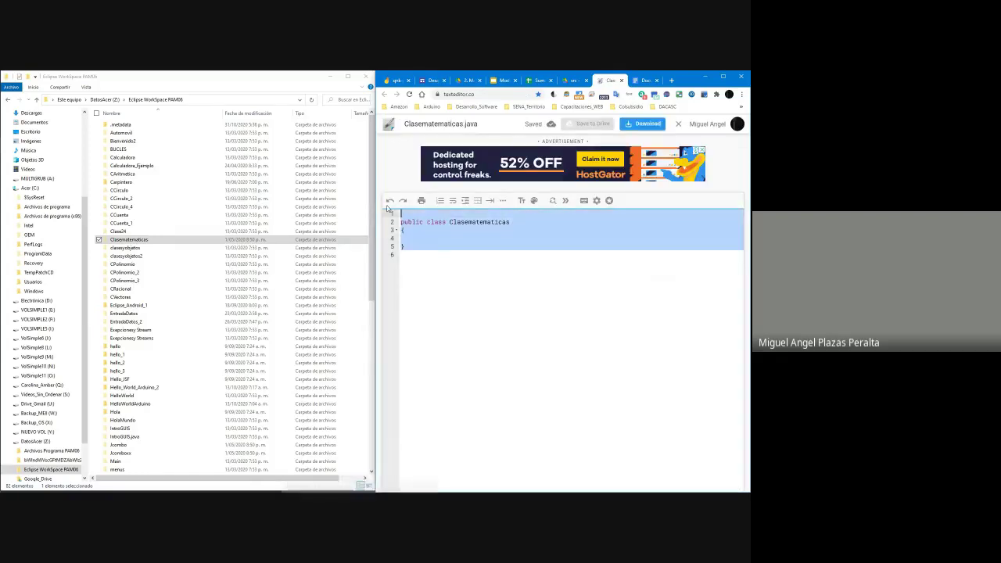
Maximize the browser window and go back from src to the Actividad_I folder in Drive.
left_click(723, 76)
left_click(450, 78)
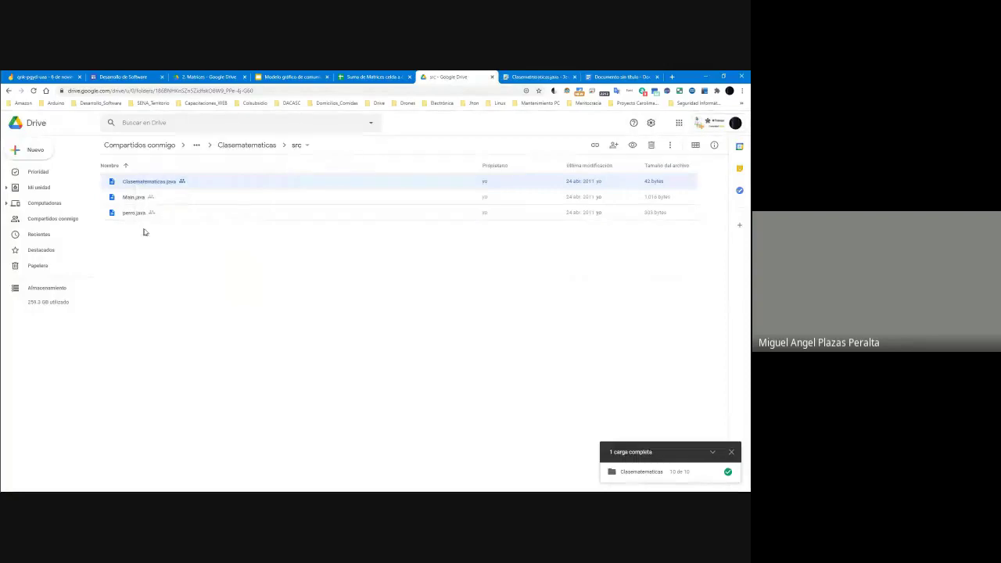
left_click(259, 147)
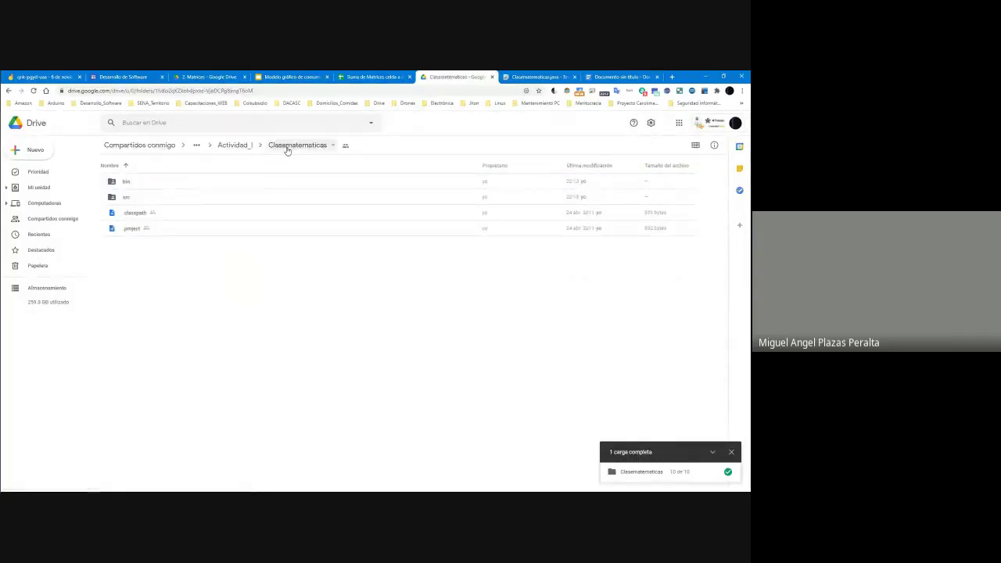
left_click(244, 146)
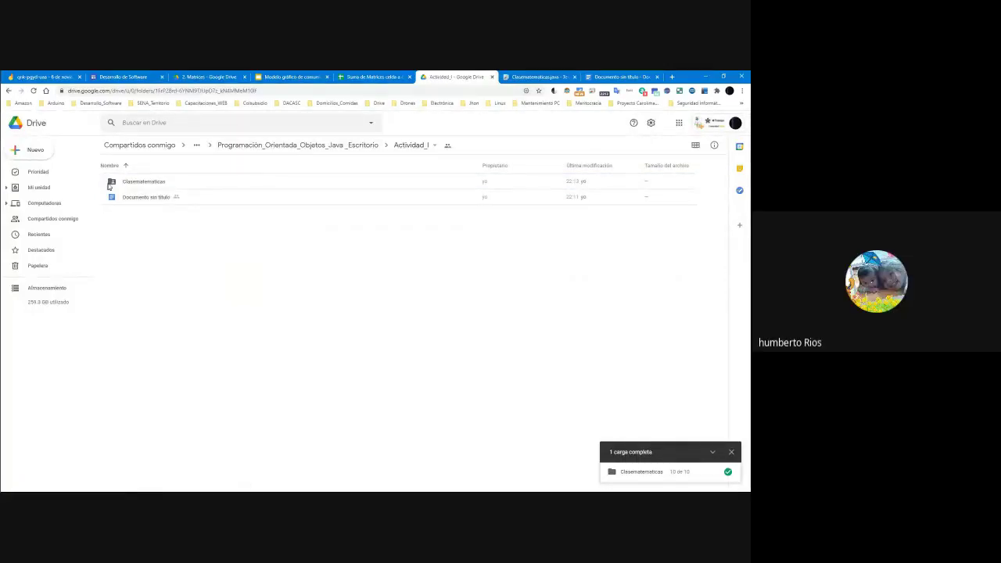
Select both the Clasematematicas folder and the untitled document in Actividad_I.
left_click(150, 189)
left_click(150, 188)
key("shift+Down")
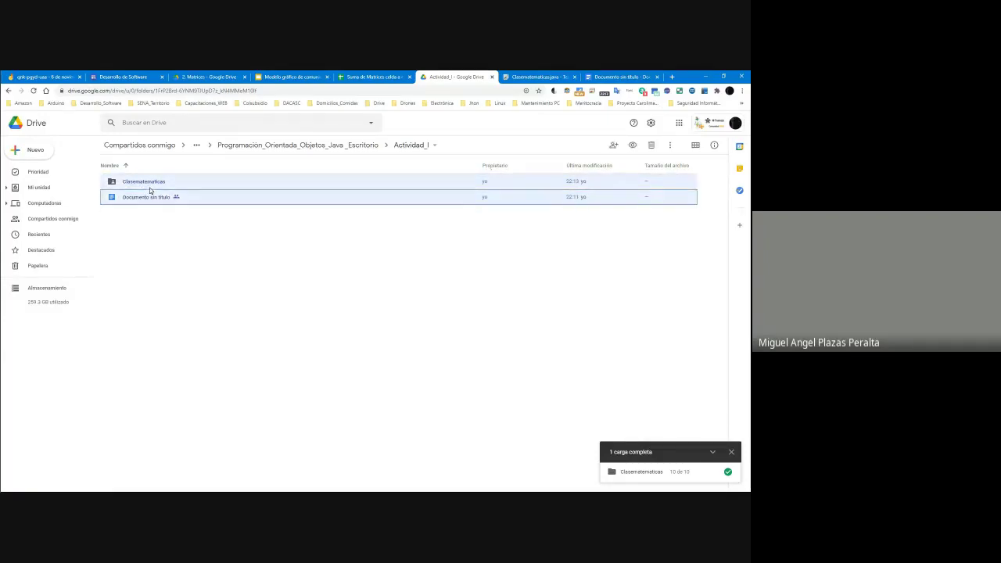
Delete the two selected items from Actividad_I and close the browser tabs of the untitled document, Clasematematicas.java and the Actividad_I folder.
key("Delete")
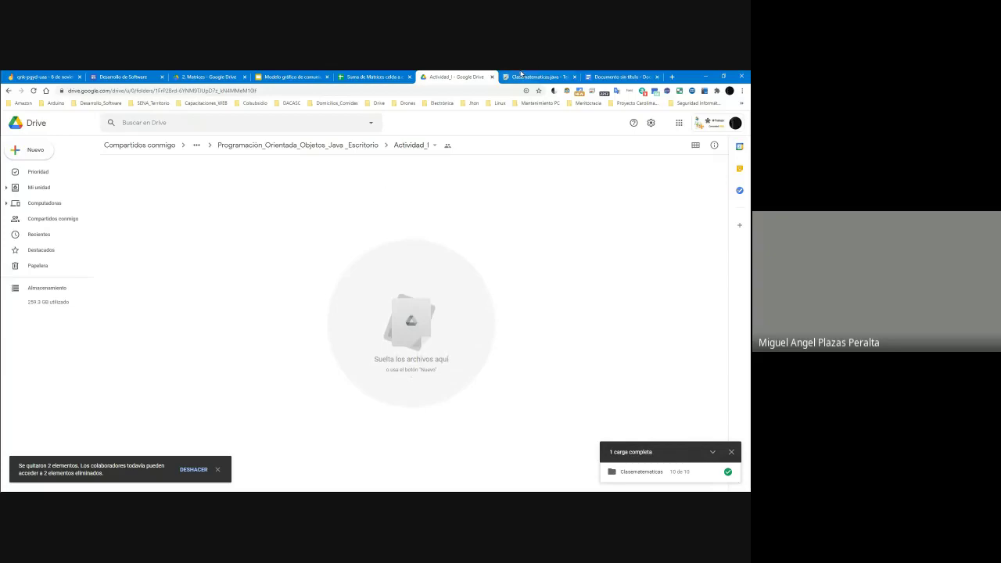
left_click(618, 76)
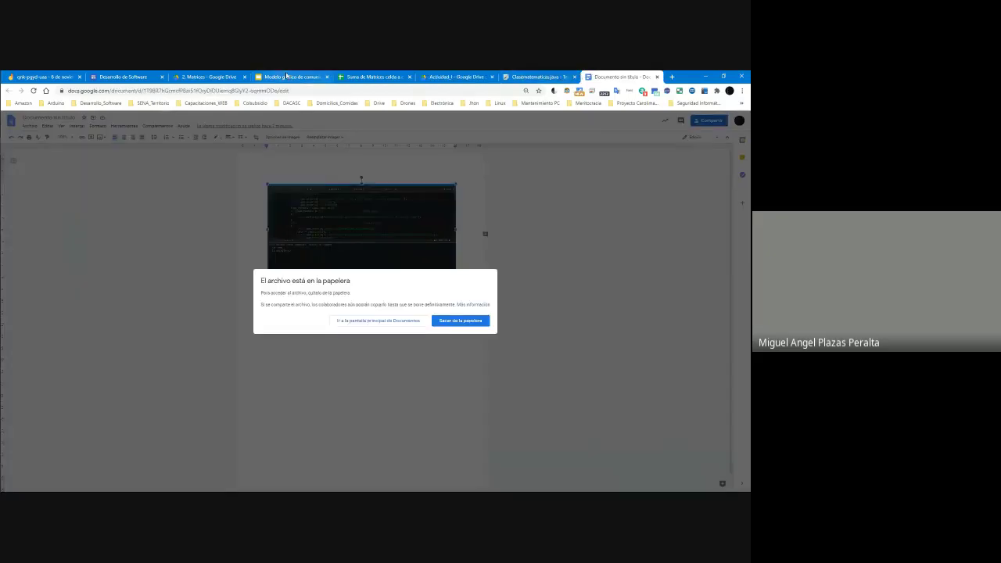
left_click(287, 76)
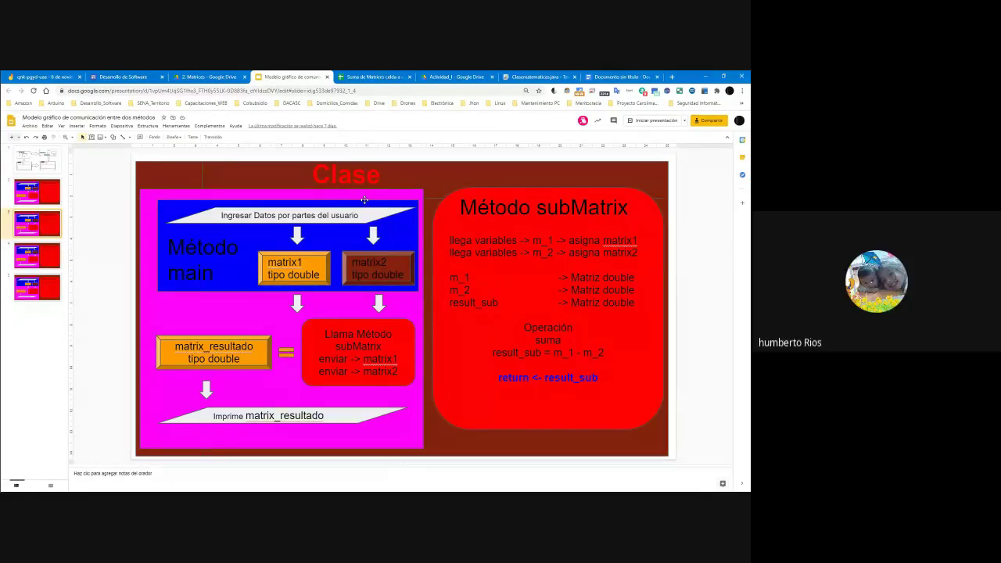
left_click(628, 75)
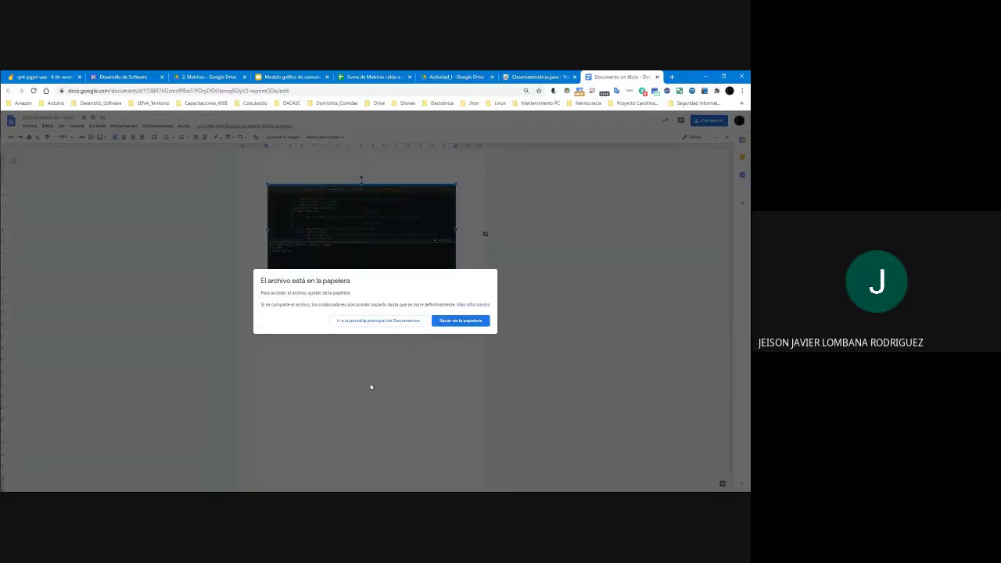
key("ctrl+w")
left_click(510, 77)
left_click(583, 75)
key("ctrl+w")
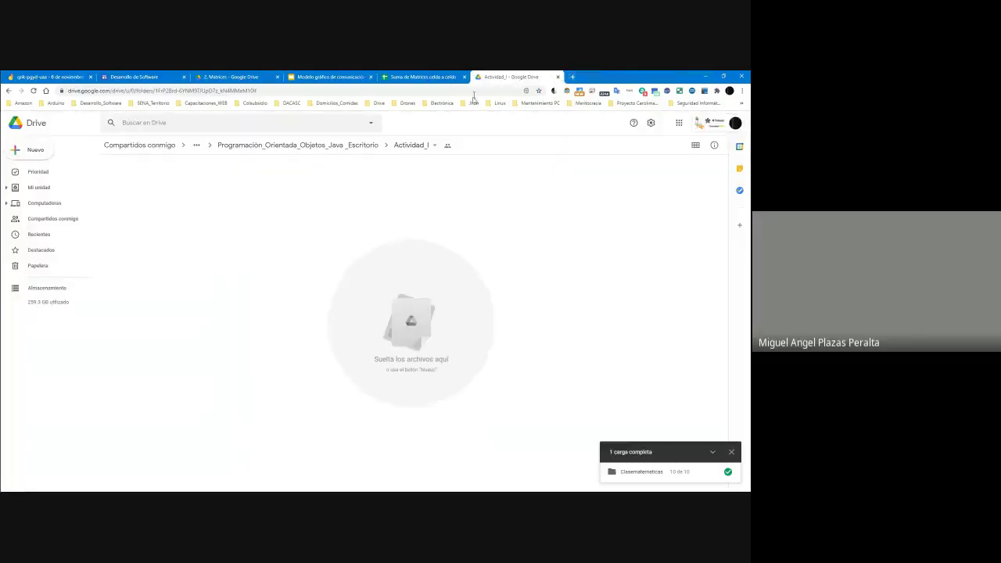
key("ctrl+w")
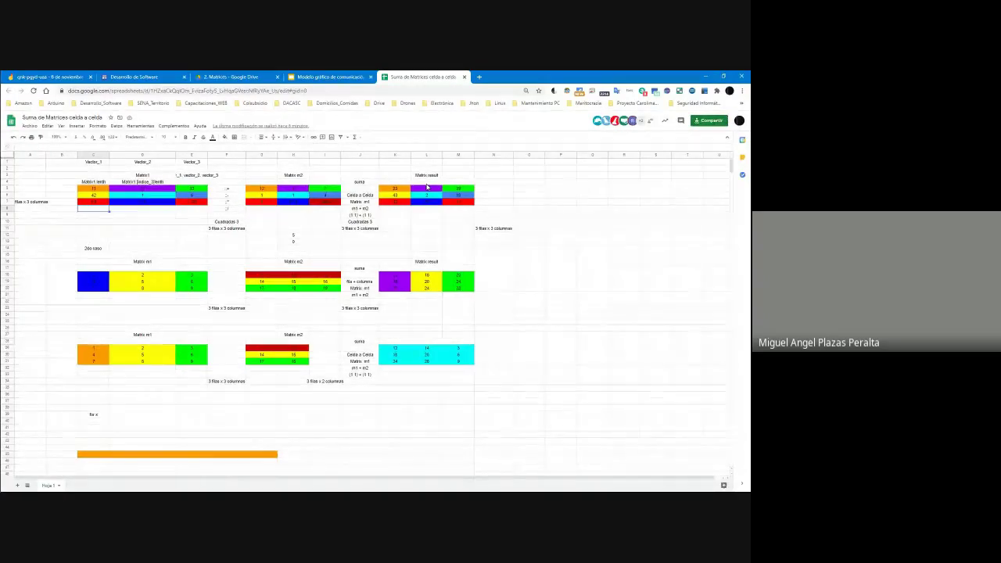
Review the class and method diagram slides in the method communication presentation and the matrix addition spreadsheet.
left_click(302, 76)
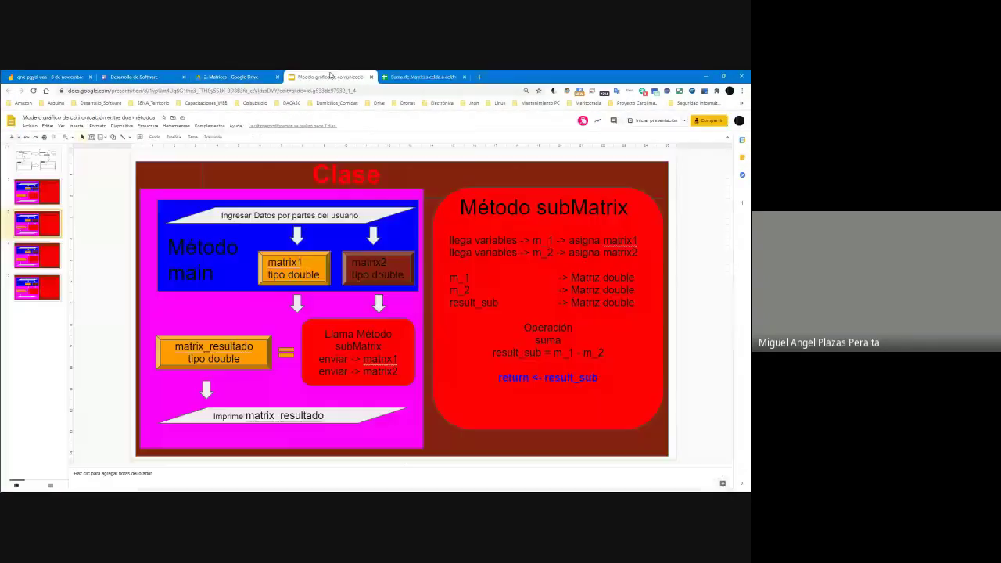
left_click(36, 160)
left_click(36, 191)
left_click(36, 224)
left_click(53, 258)
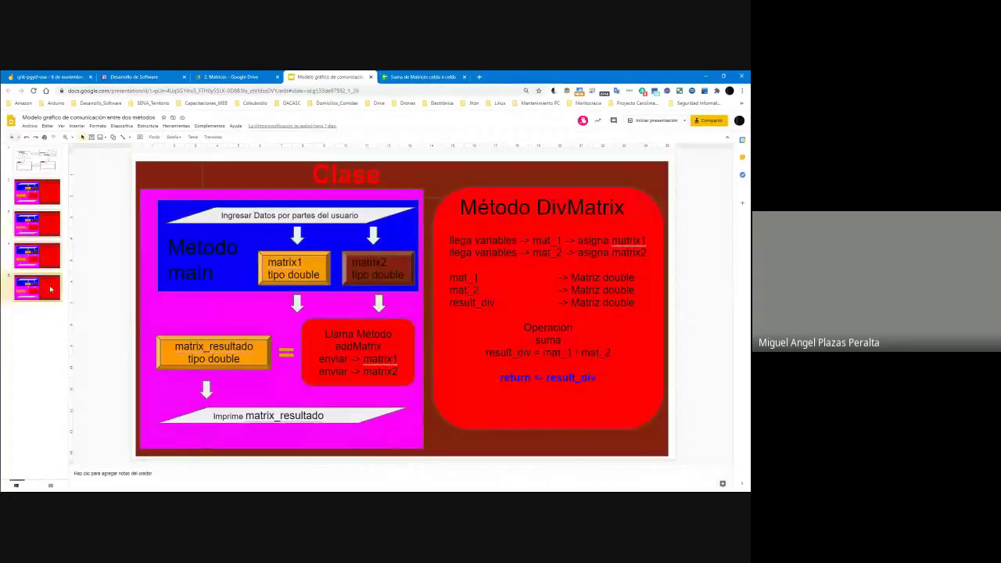
left_click(390, 76)
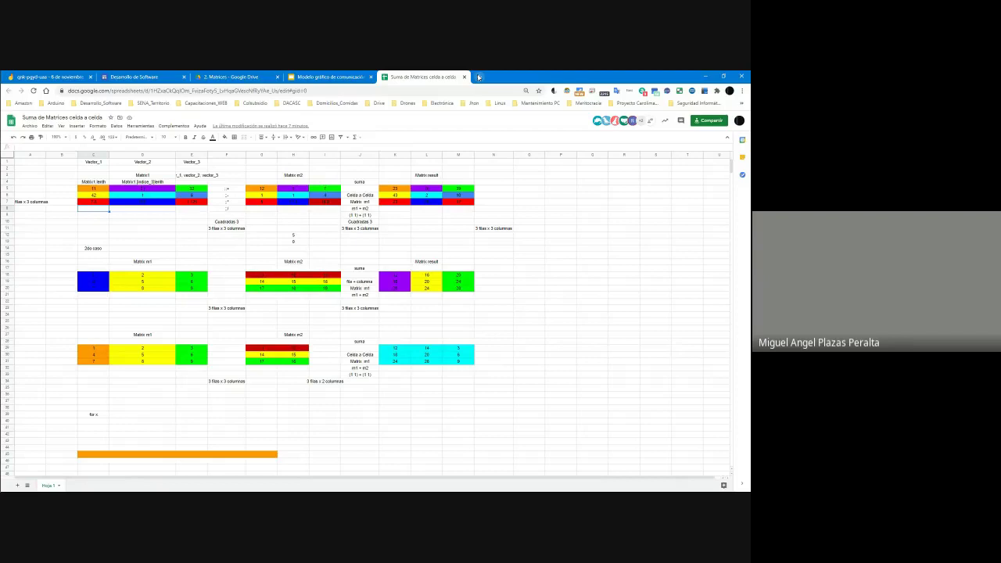
left_click(329, 77)
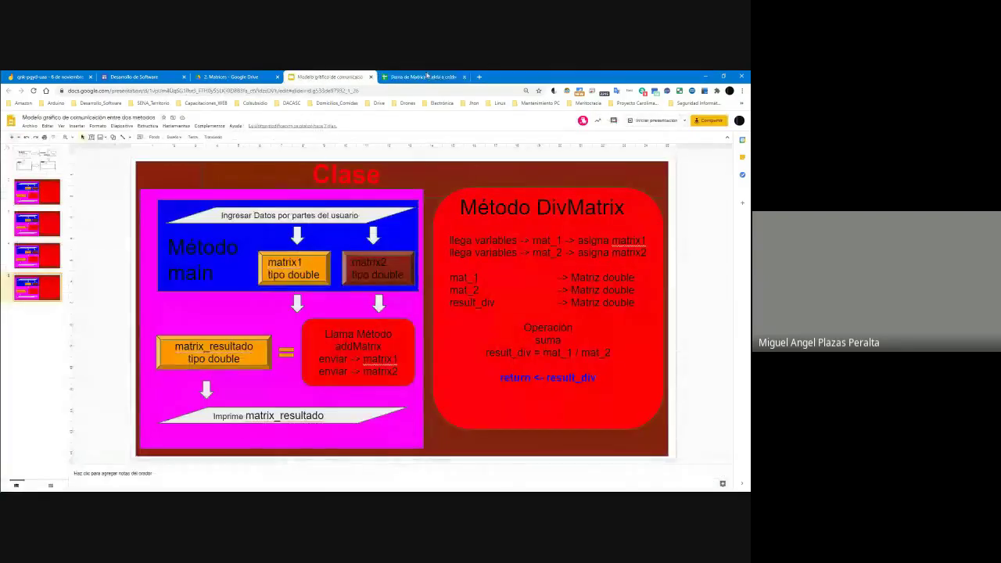
Search the web in a new browser tab for "como sumar arrays de dos dimensiones en java".
left_click(479, 77)
type("como ")
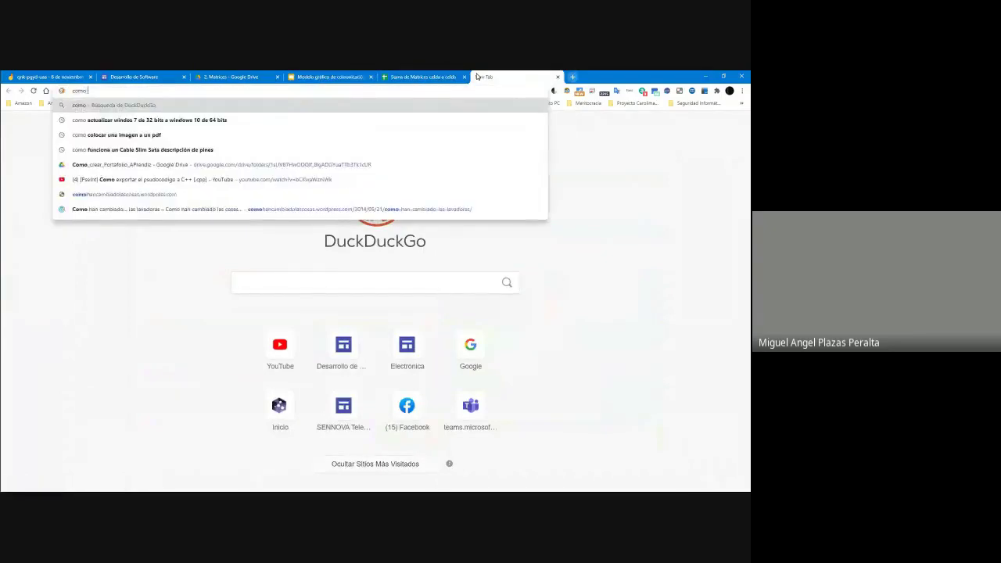
type("sumar ar")
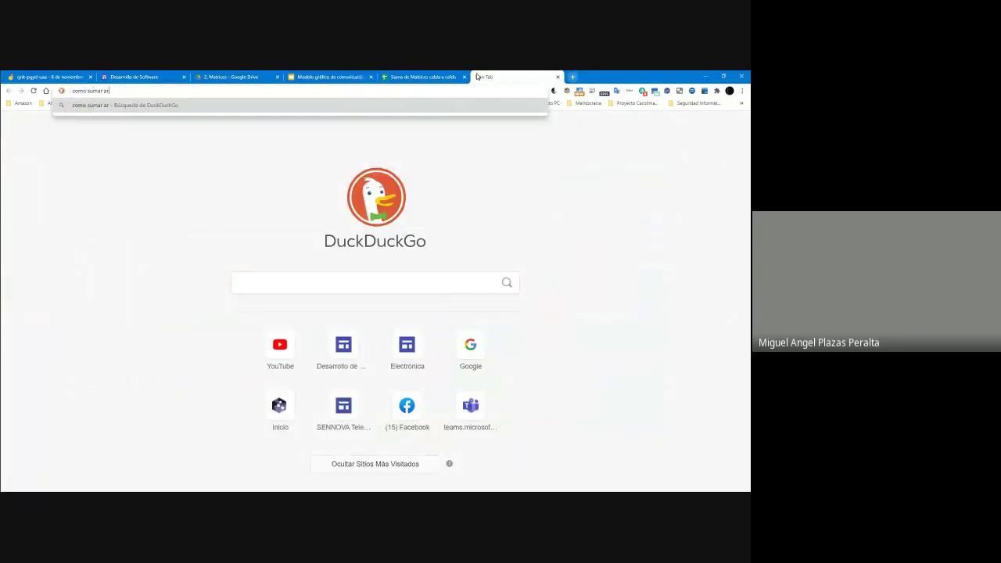
type("rays de dos dimen")
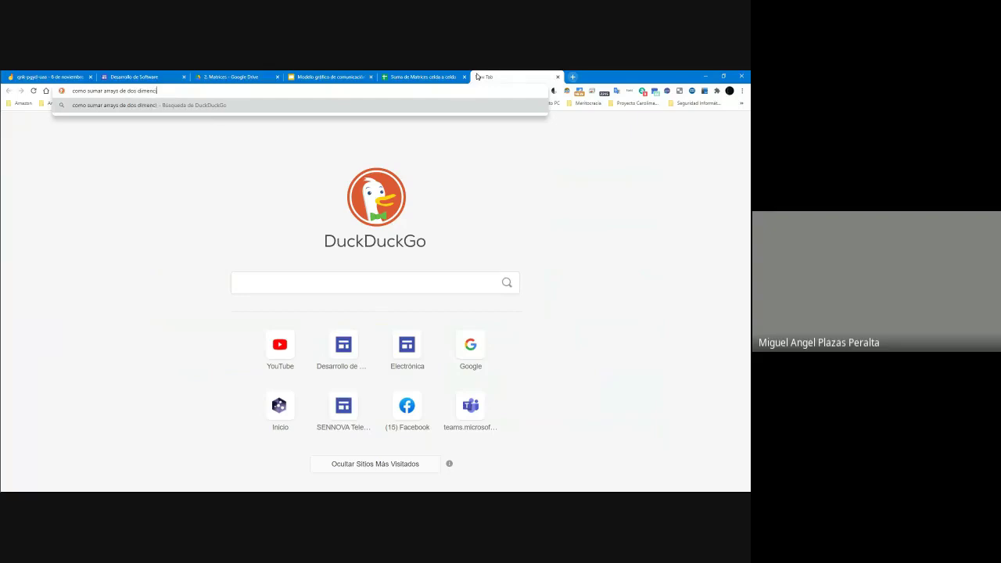
type("siones en java")
key("Return")
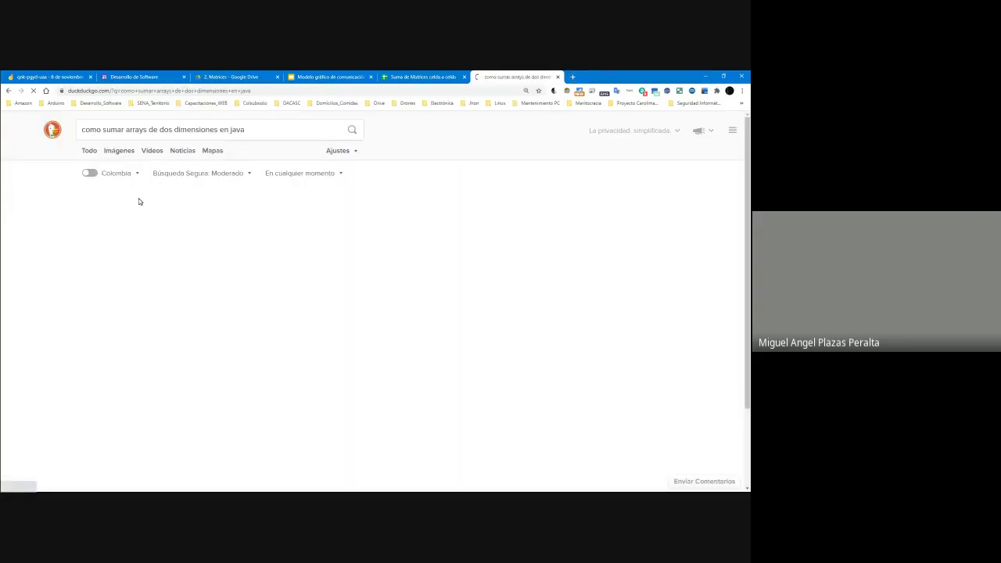
Open the Stack Overflow result about summing some array elements in Java and highlight the answer's example code.
left_click(124, 354)
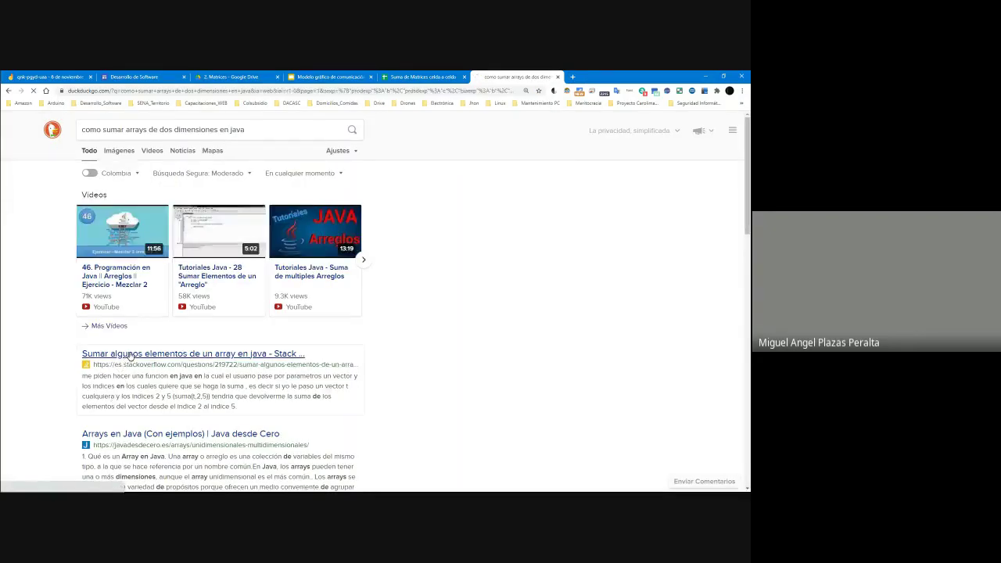
scroll(352, 267, "down", 5)
scroll(352, 266, "down", 5)
scroll(344, 270, "up", 5)
scroll(345, 270, "down", 5)
scroll(253, 283, "up", 3)
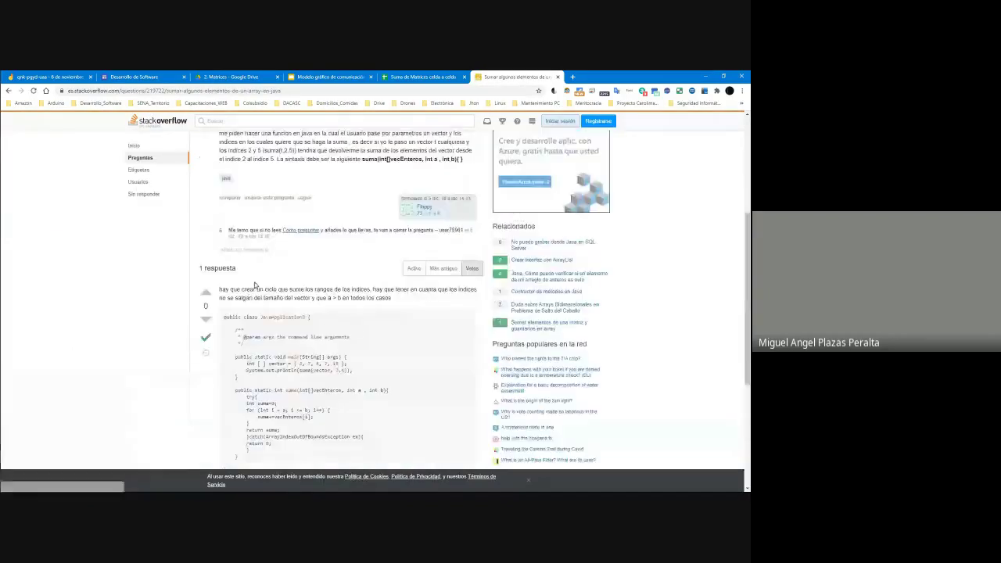
left_click_drag(227, 319, 280, 447)
scroll(282, 446, "down", 3)
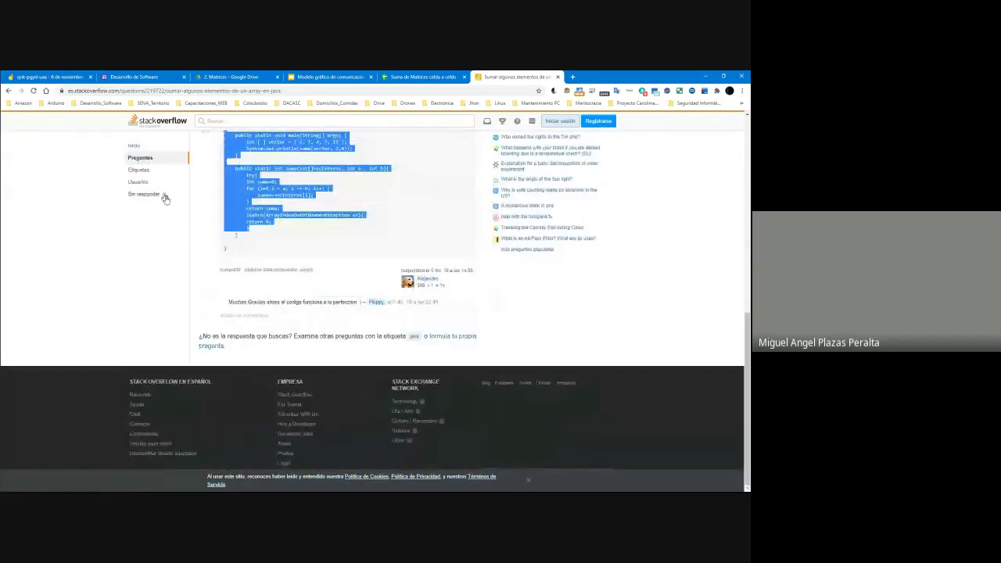
left_click_drag(229, 252, 235, 141)
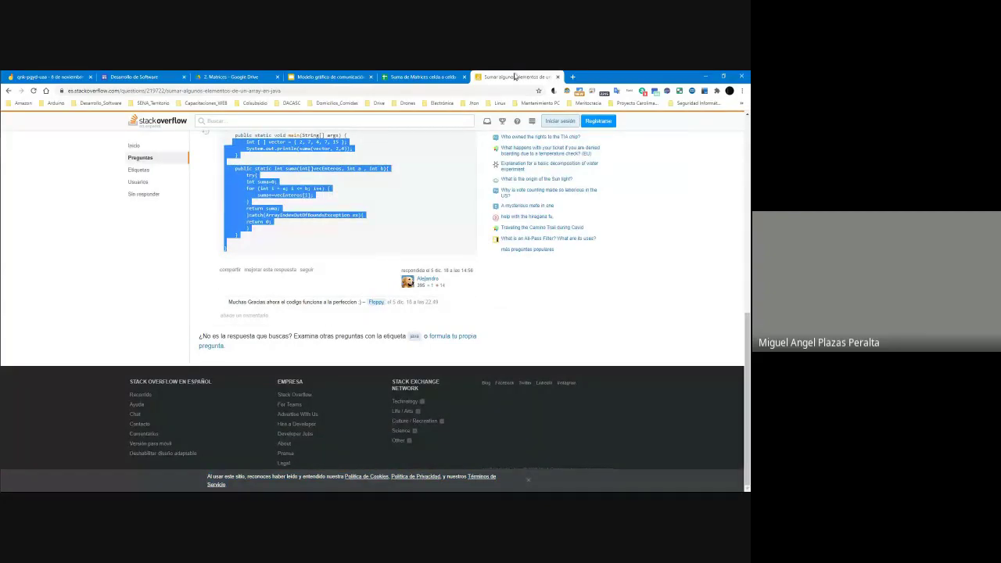
Close the Stack Overflow page and the Snipping Tool window with the Eclipse capture.
left_click(75, 75)
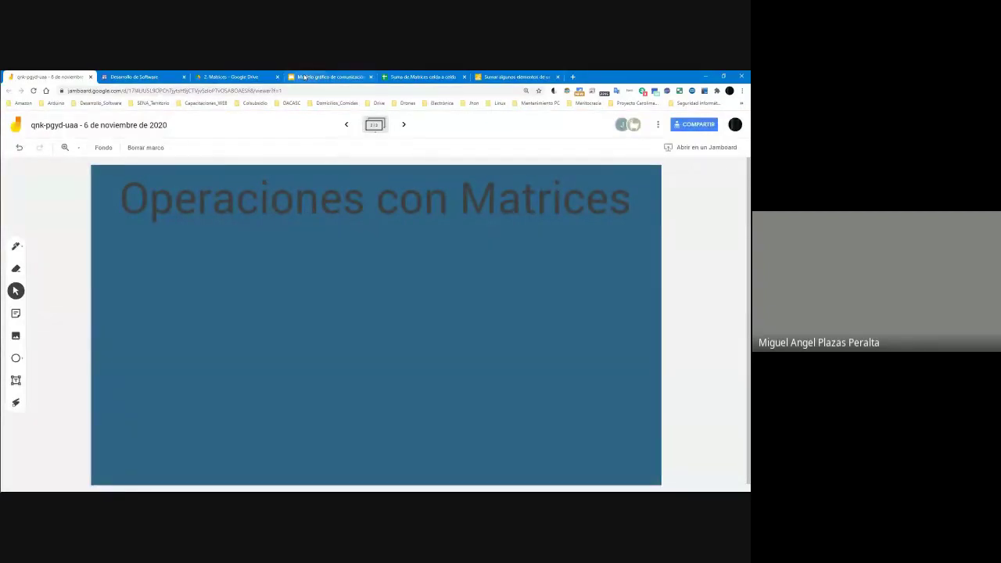
left_click(520, 76)
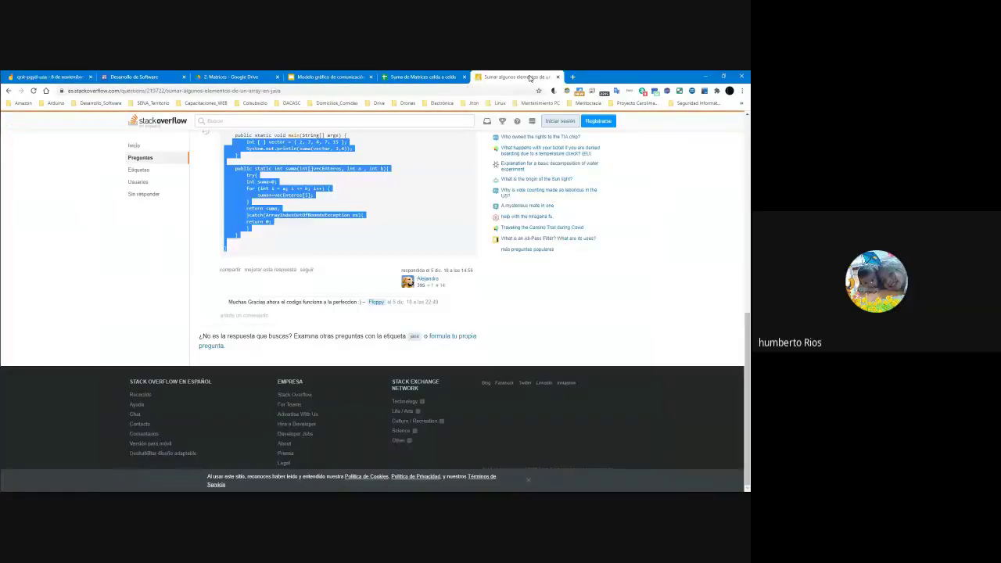
middle_click(530, 79)
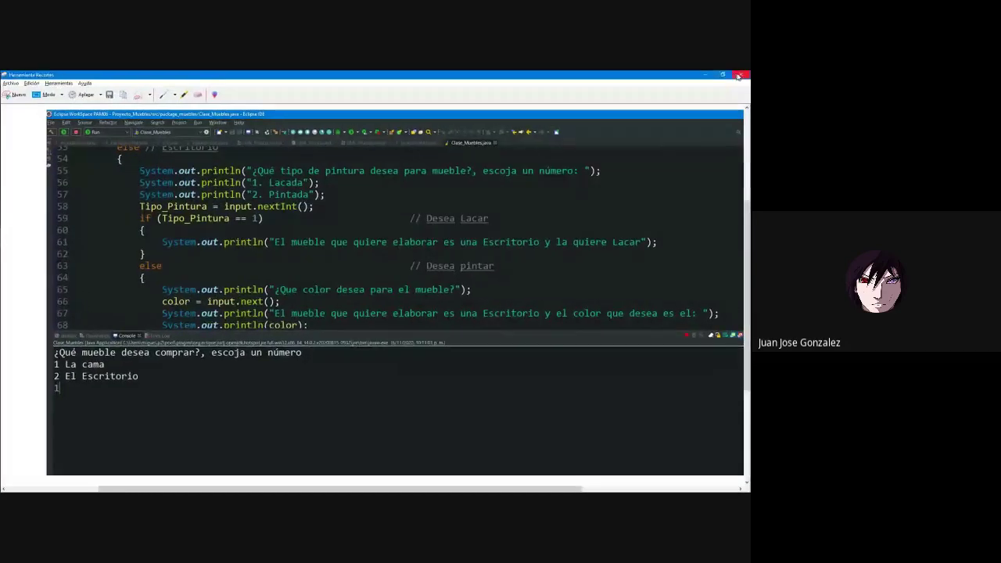
left_click(739, 76)
left_click(413, 289)
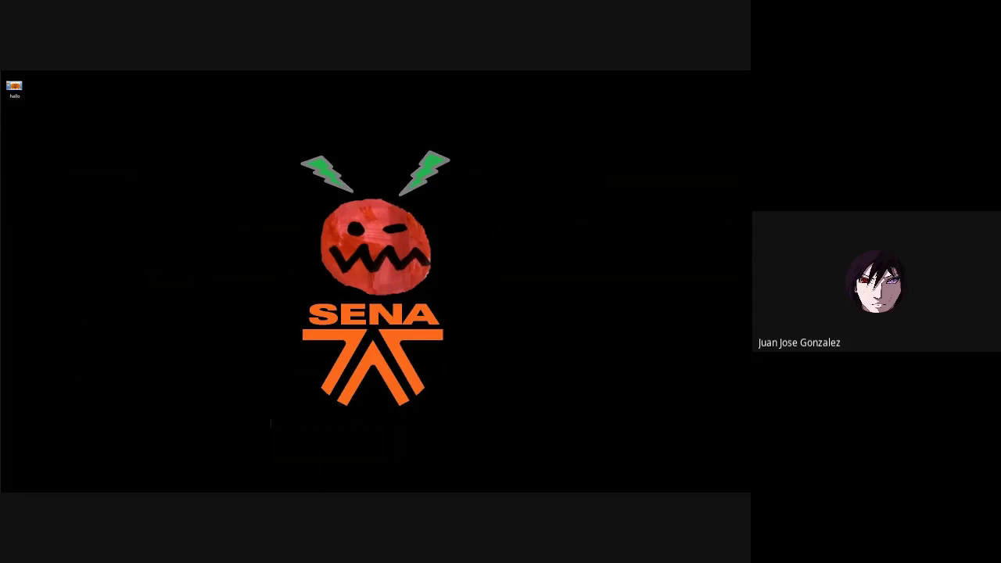
Switch to the browser window containing WhatsApp and load Google Drive in a new tab.
key("alt+Tab")
left_click(492, 160)
left_click(105, 77)
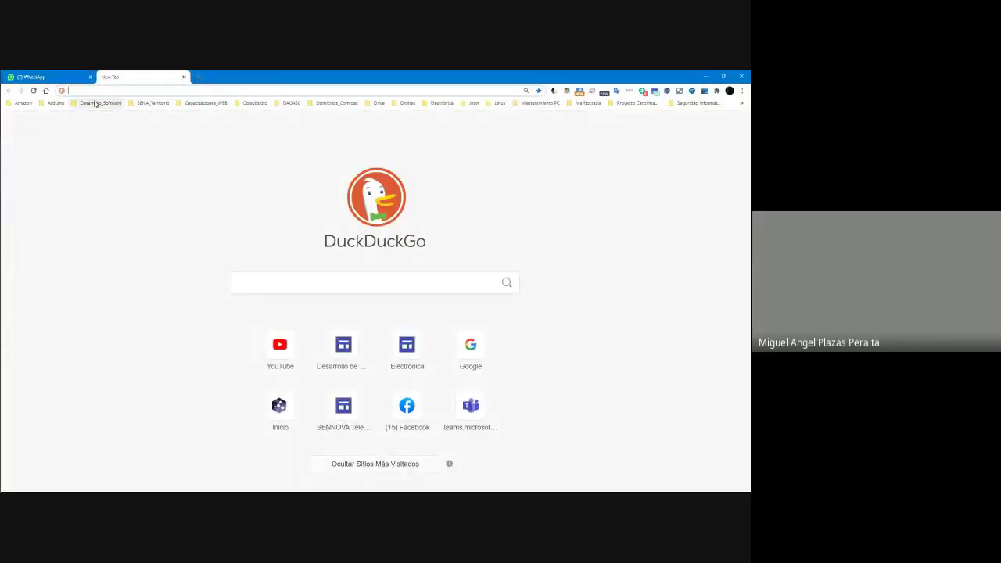
left_click(94, 91)
type("drive")
key("Return")
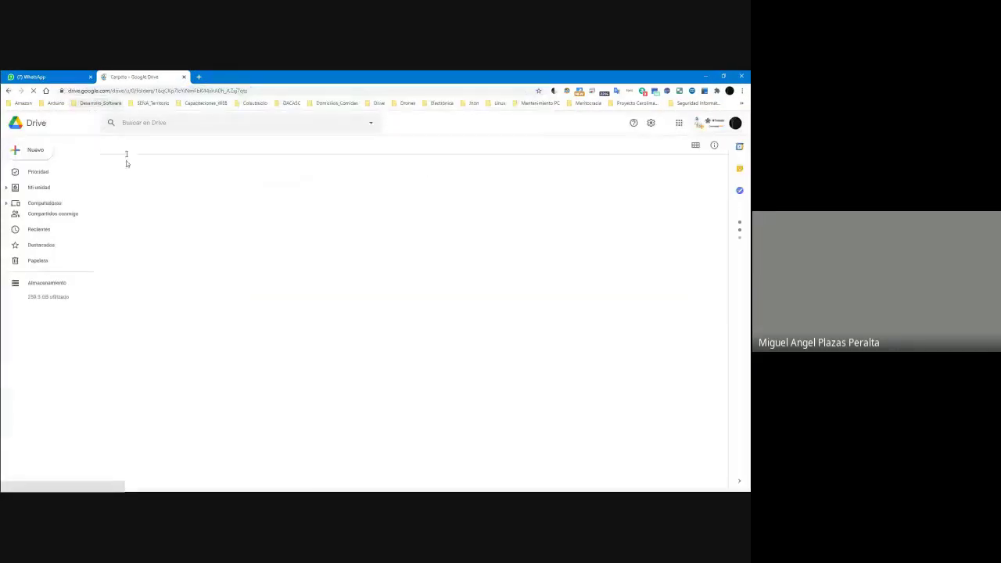
Navigate from Mi unidad through 3_Portafolio_SENA_ARMENIA_CDTI, 1_Portafolio_Aprendiz and 2_ADSI to the 6_ADSI_Tarde_Noche_2144338 folder.
left_click(55, 192)
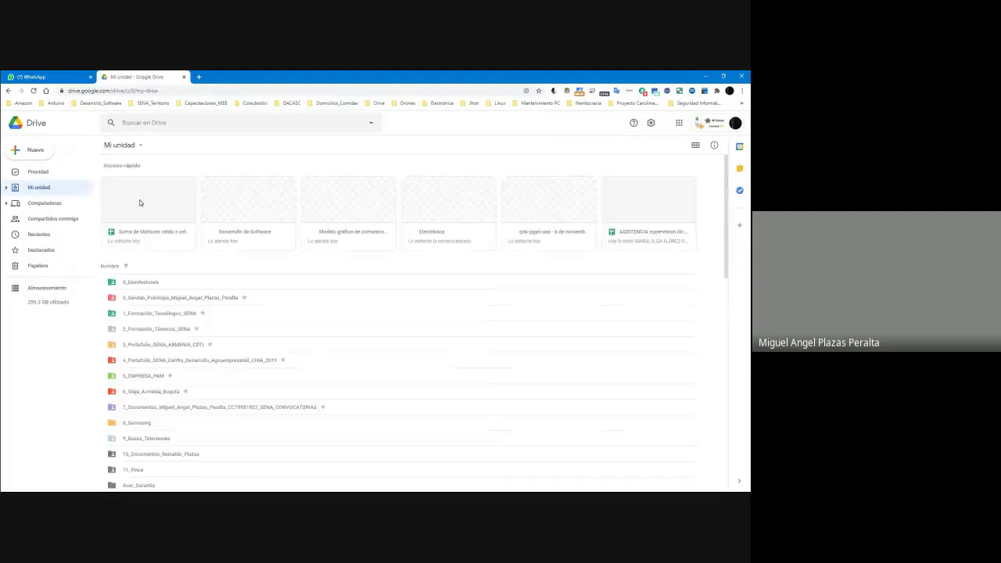
double_click(157, 344)
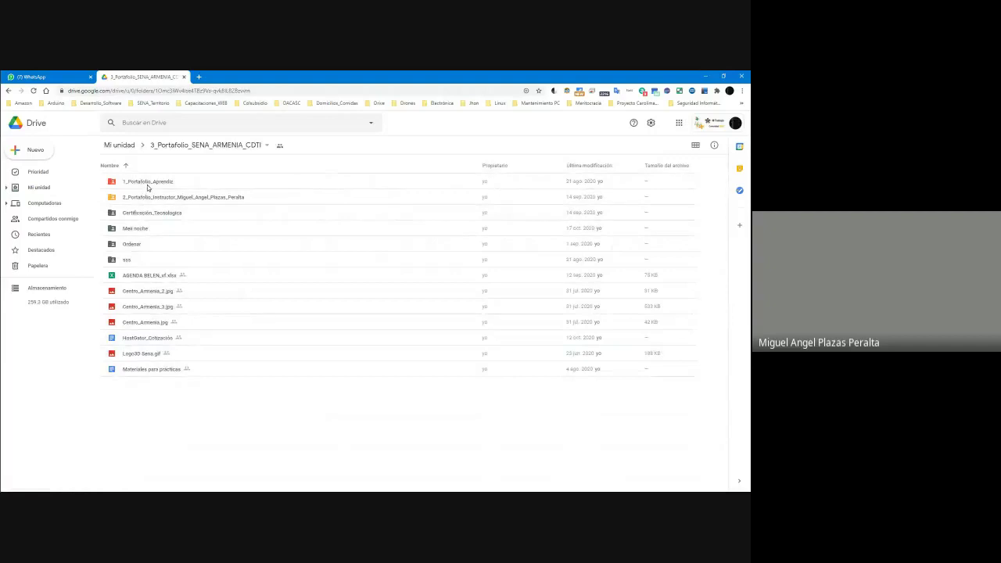
double_click(148, 183)
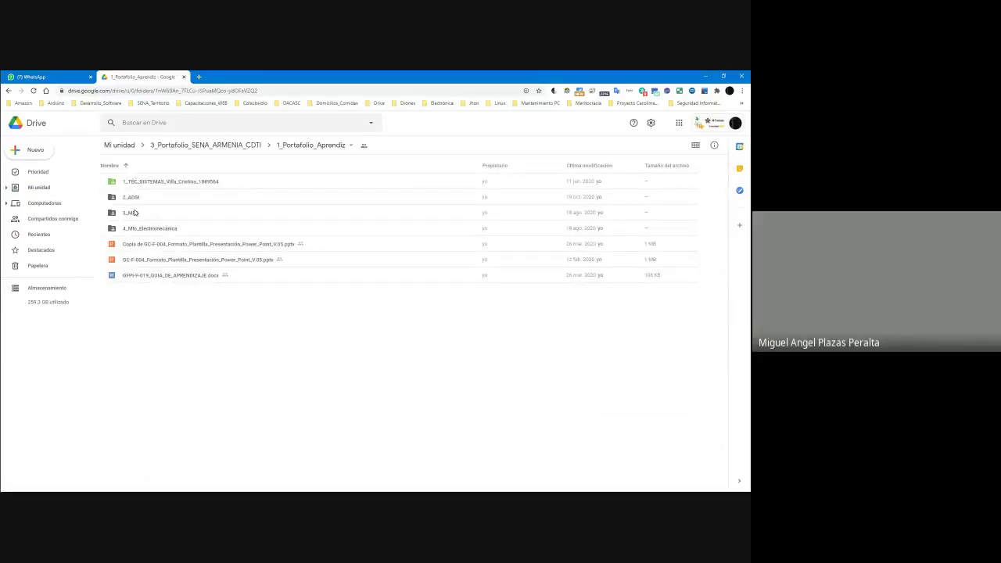
double_click(132, 198)
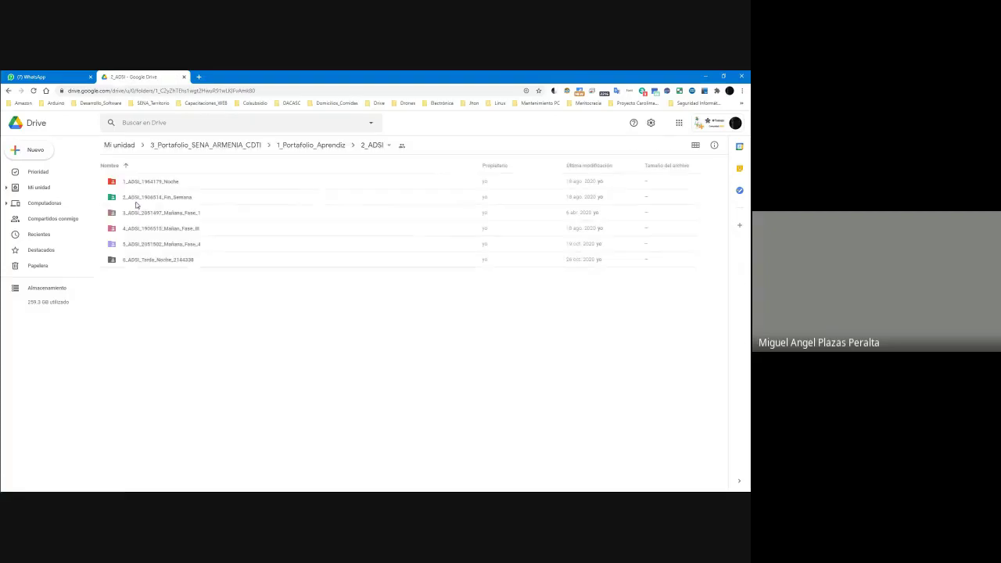
double_click(160, 260)
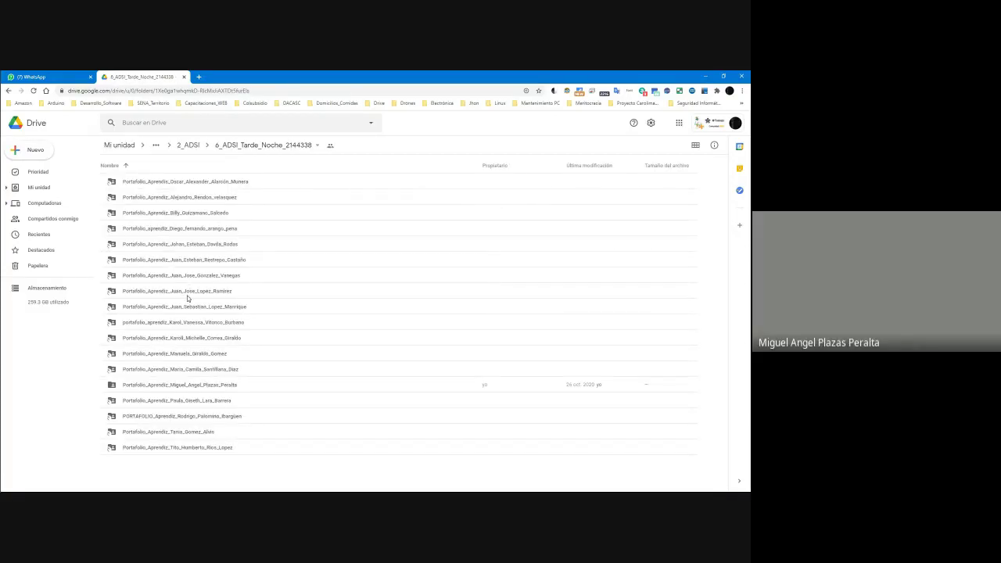
Navigate from the eighth-listed apprentice portfolio through Fase_II and Programacion_Orientada_Objetos_Java_Escritorio to the Actividad_I folder.
double_click(188, 293)
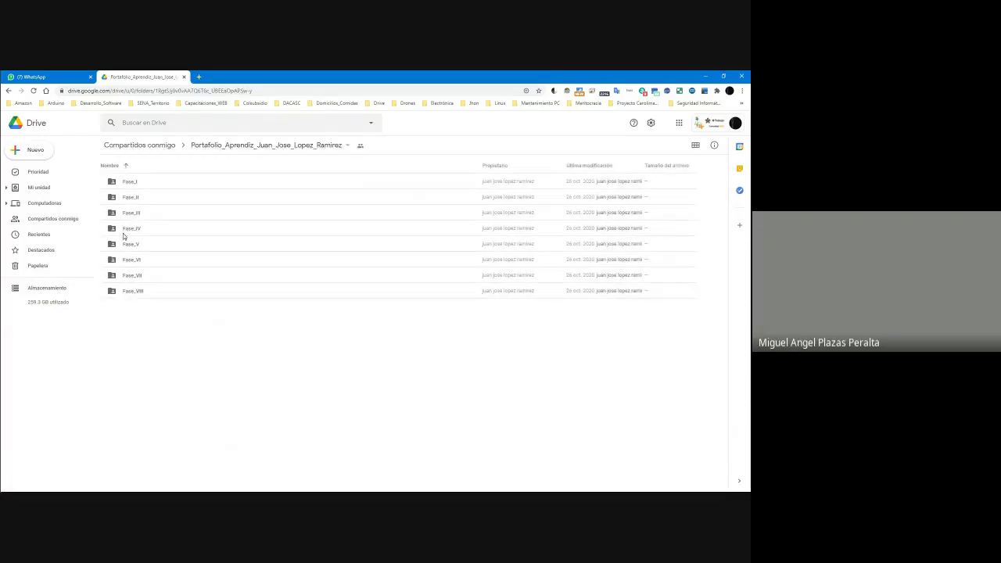
double_click(135, 199)
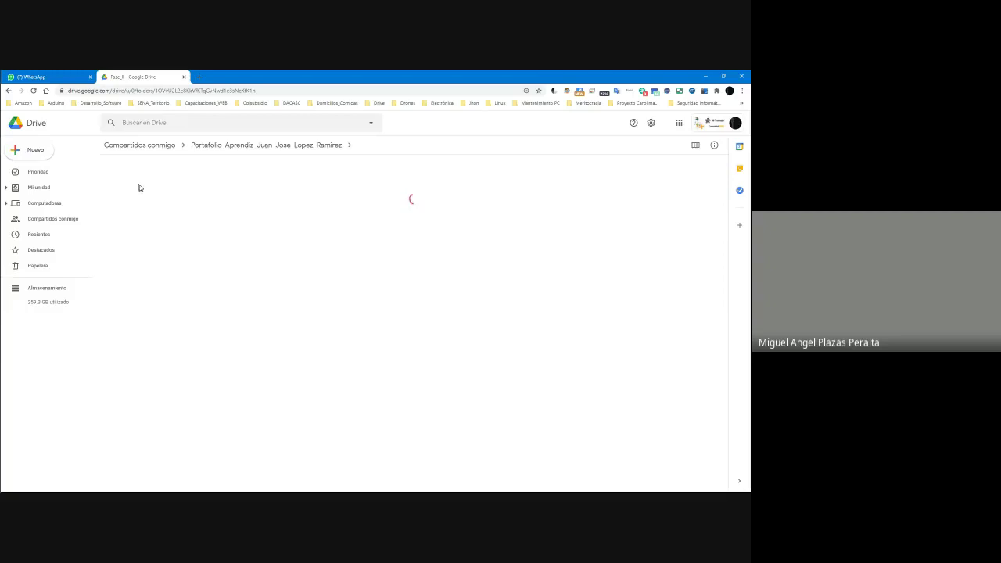
left_click(163, 185)
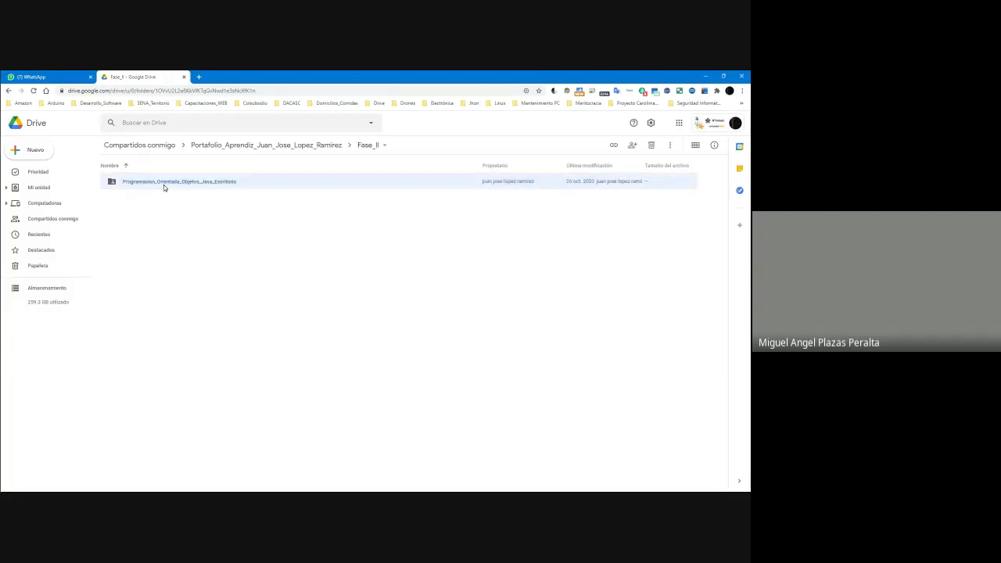
double_click(164, 184)
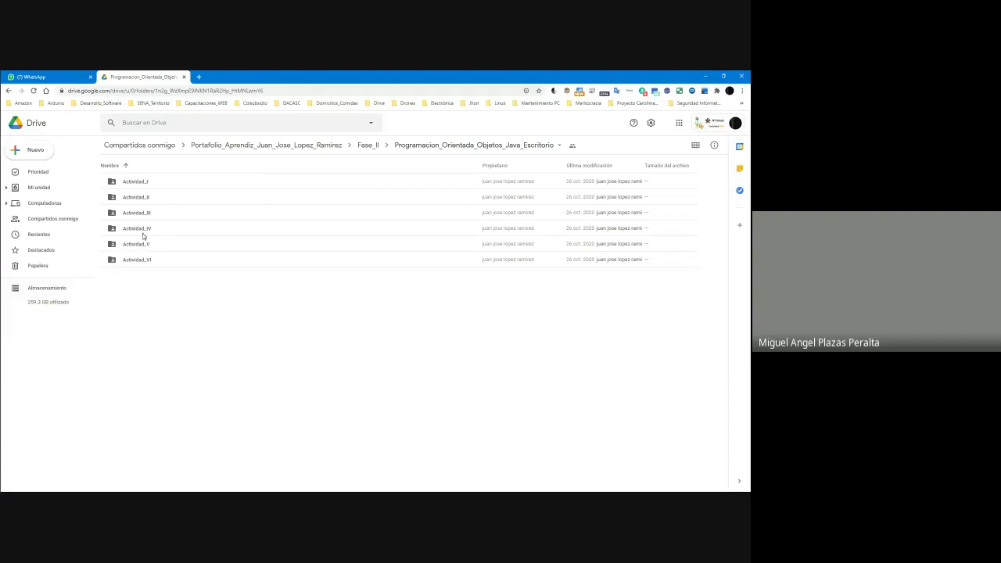
double_click(142, 182)
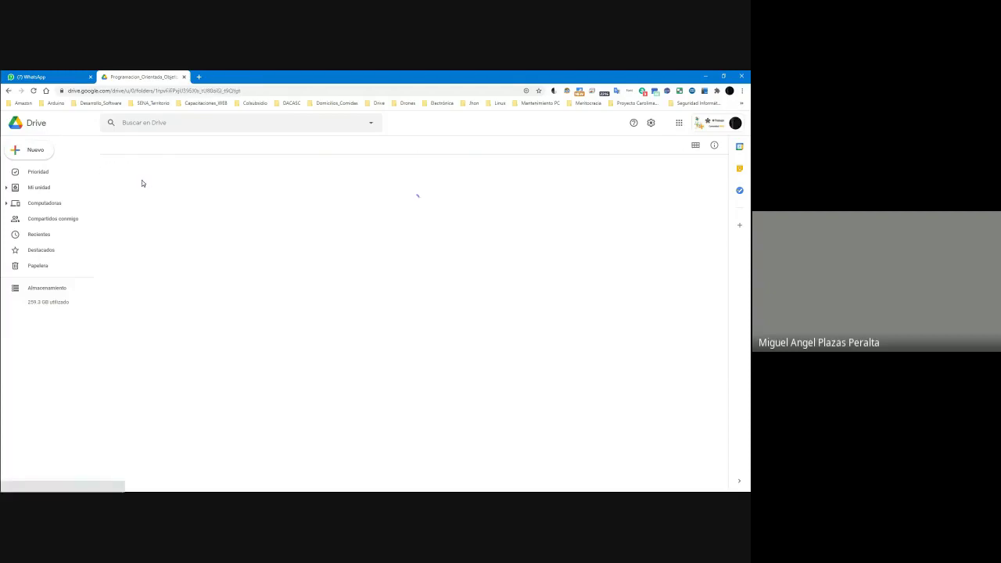
Create a new Google Docs document in the shared Actividad_I folder and paste the Eclipse program-run screenshot into it.
right_click(163, 184)
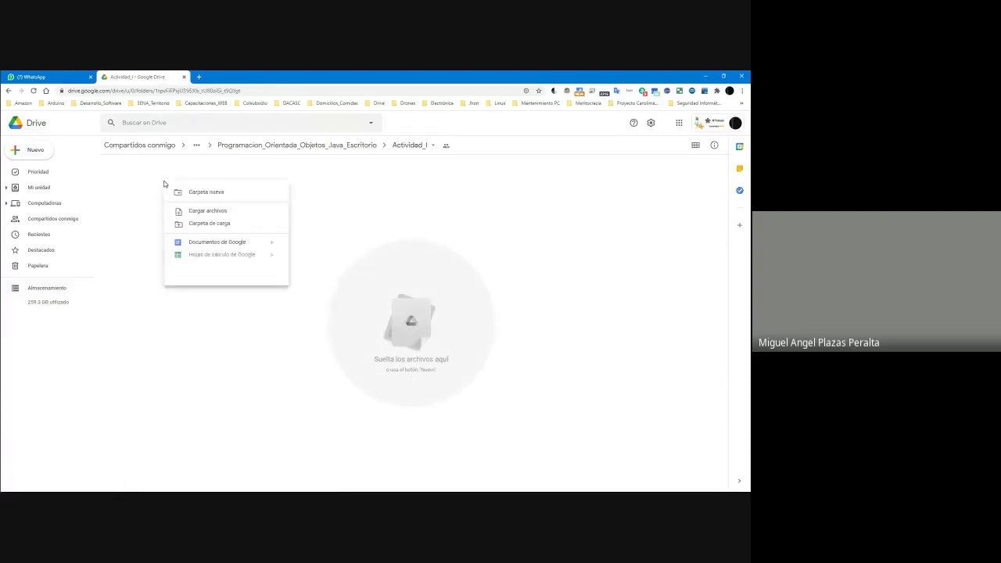
left_click(149, 184)
right_click(167, 195)
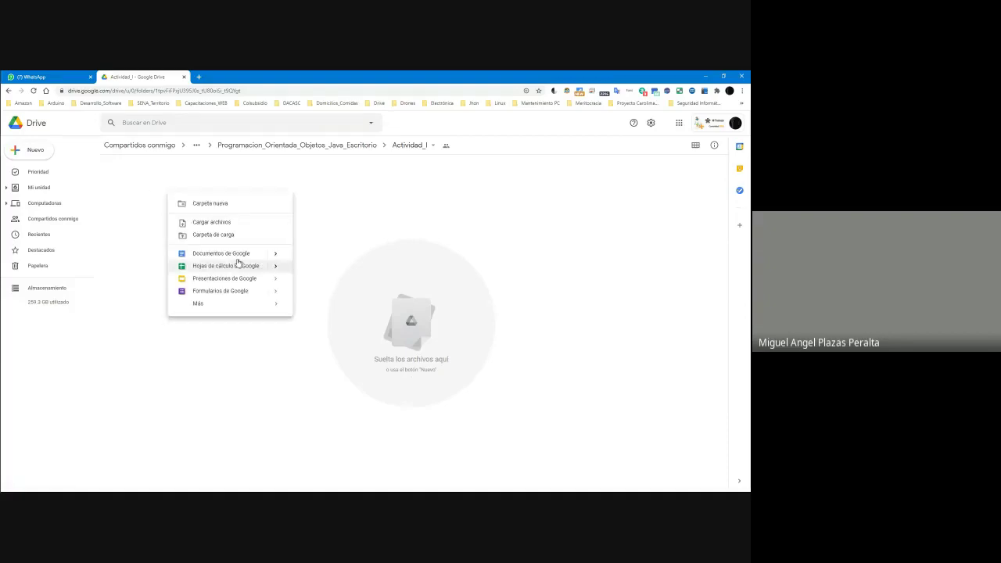
left_click(223, 254)
left_click(440, 327)
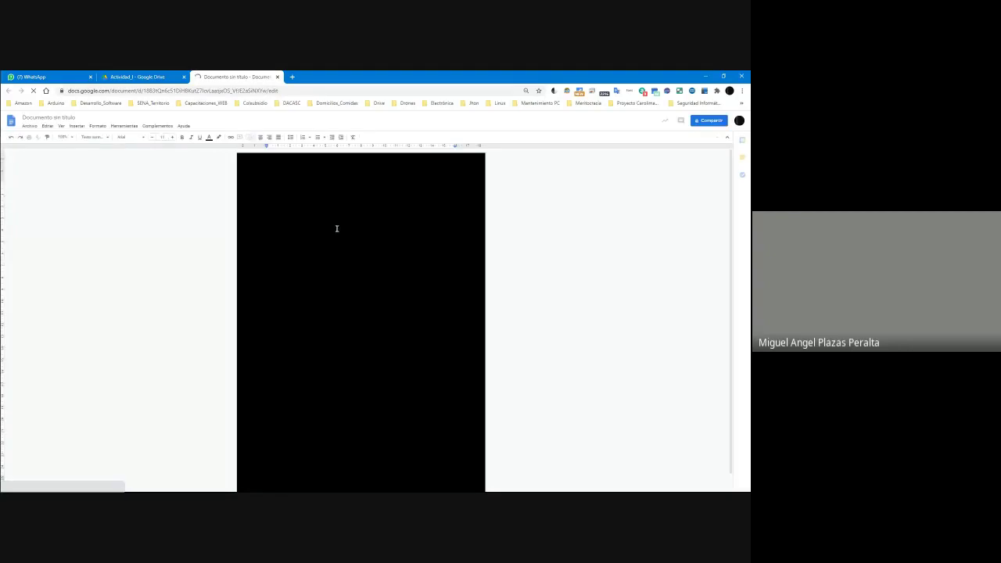
key("ctrl+v")
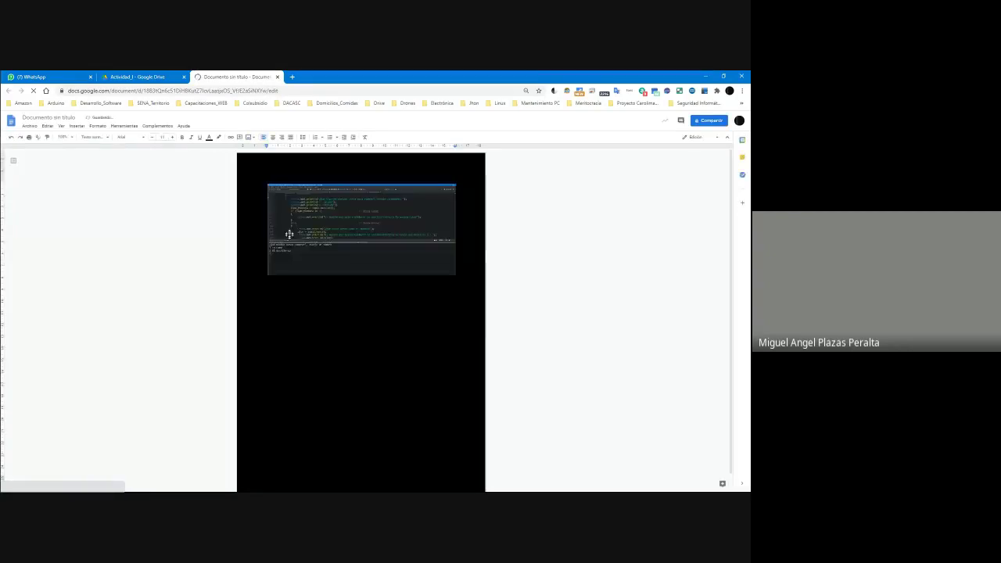
Change the document's page color from the page setup to white.
right_click(298, 290)
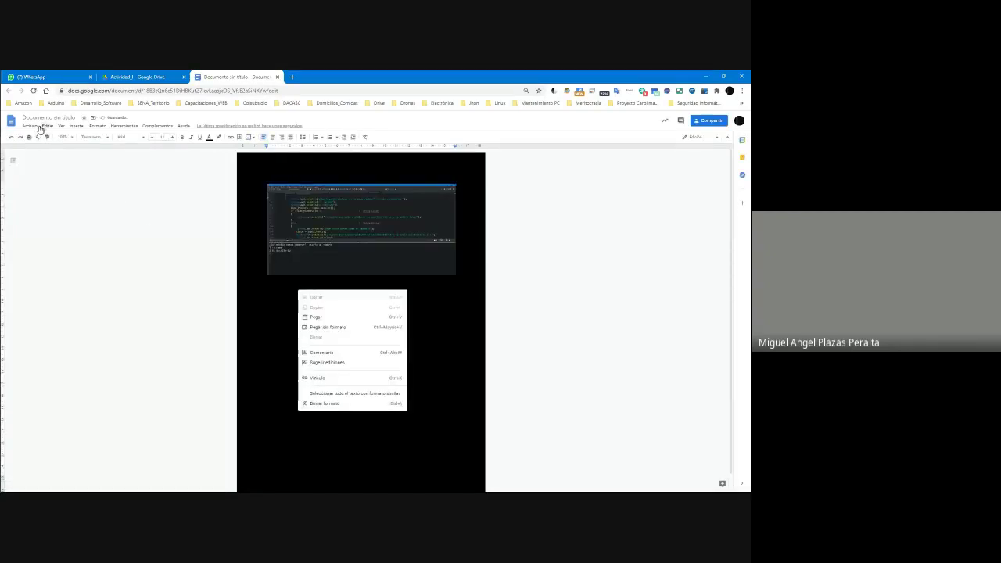
left_click(31, 127)
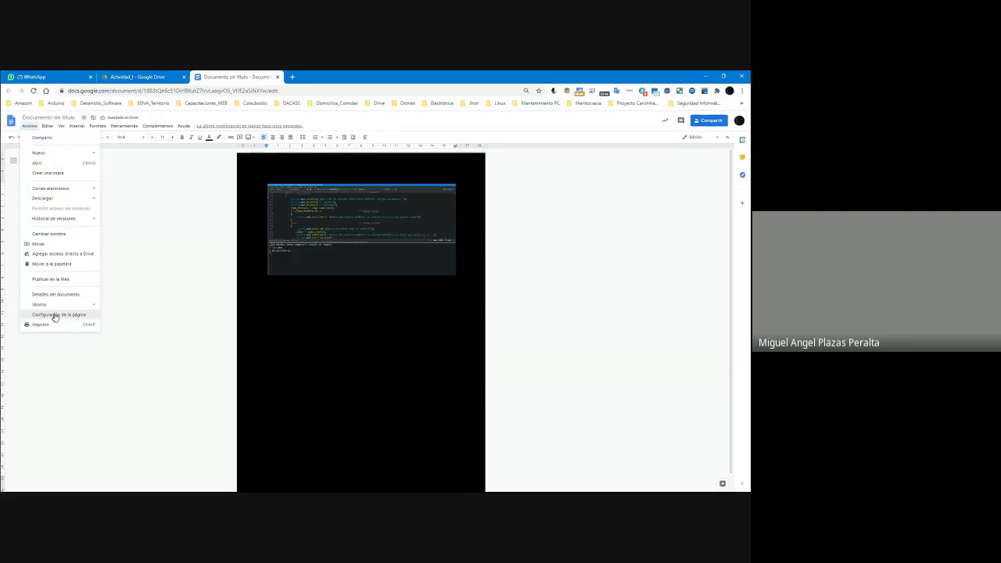
left_click(55, 316)
left_click(315, 322)
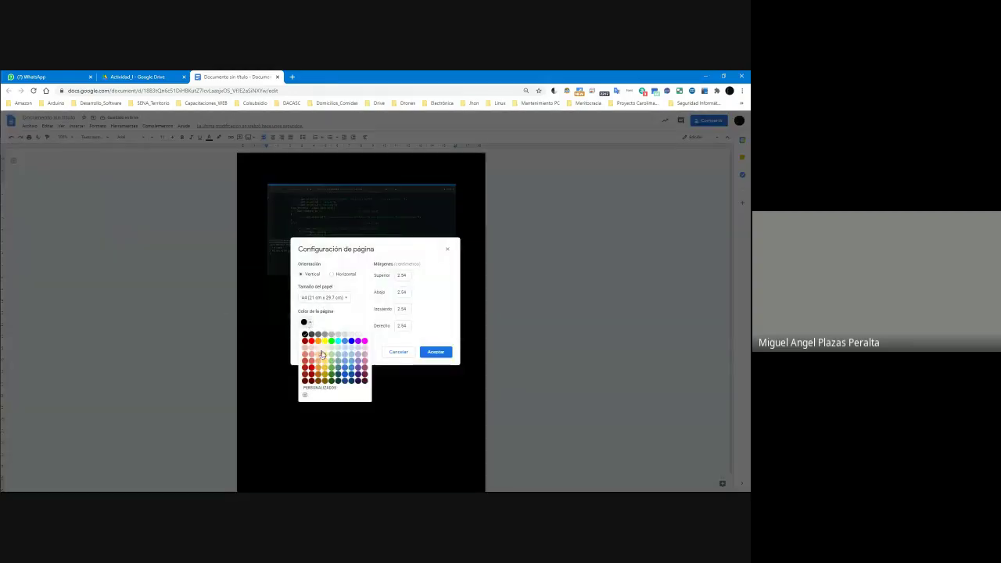
left_click(364, 335)
left_click(435, 353)
Select the pasted Eclipse screenshot and zoom the document to 200% to show its code and console output.
left_click(372, 212)
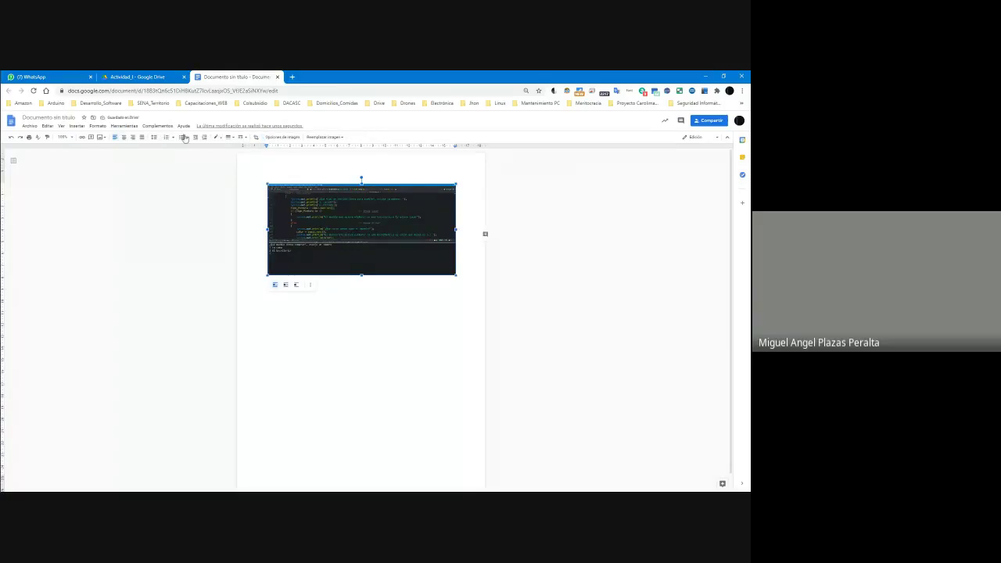
left_click(64, 137)
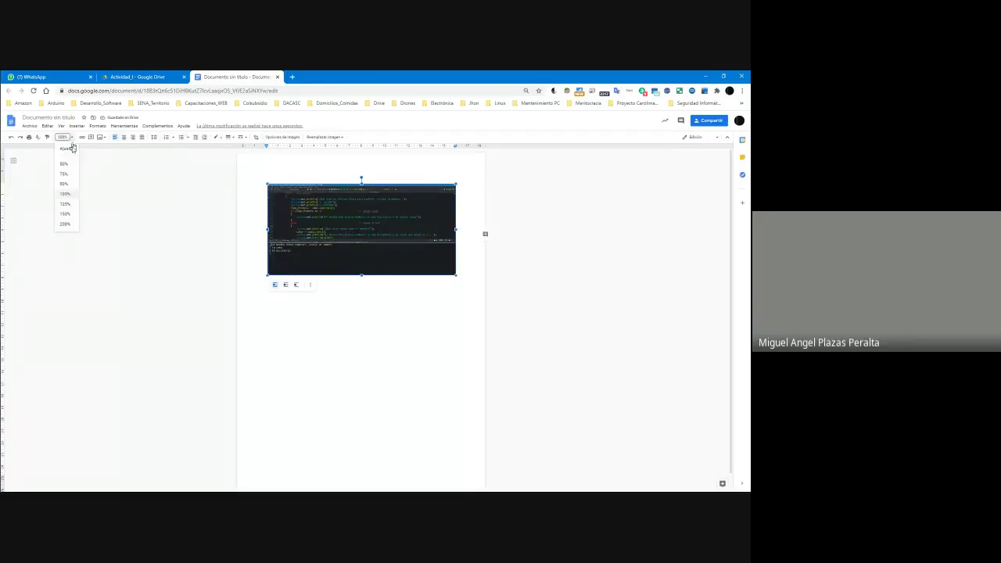
left_click(70, 224)
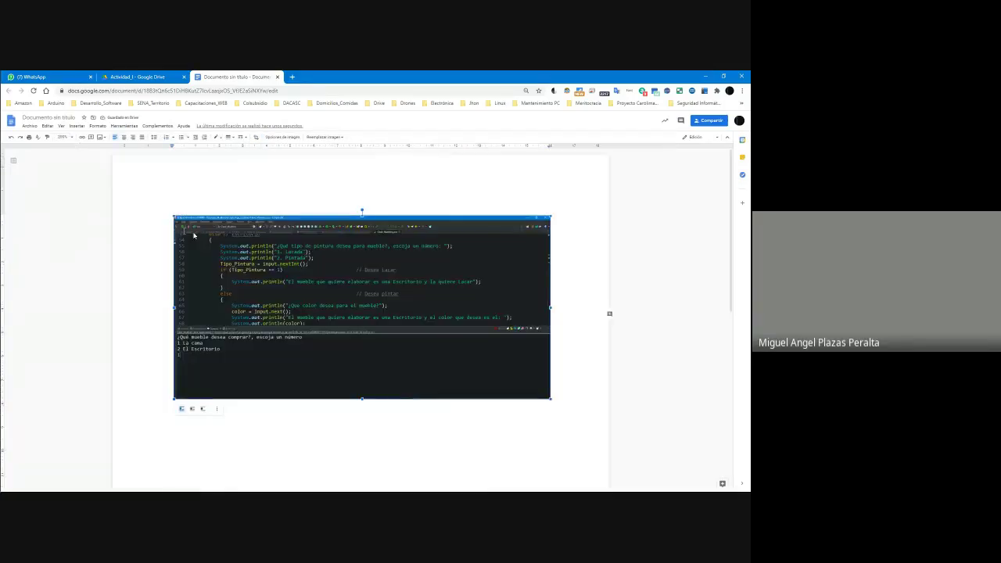
left_click(234, 349)
Return to the Actividad_I folder in Drive and place its window side by side with a File Explorer window.
left_click(148, 78)
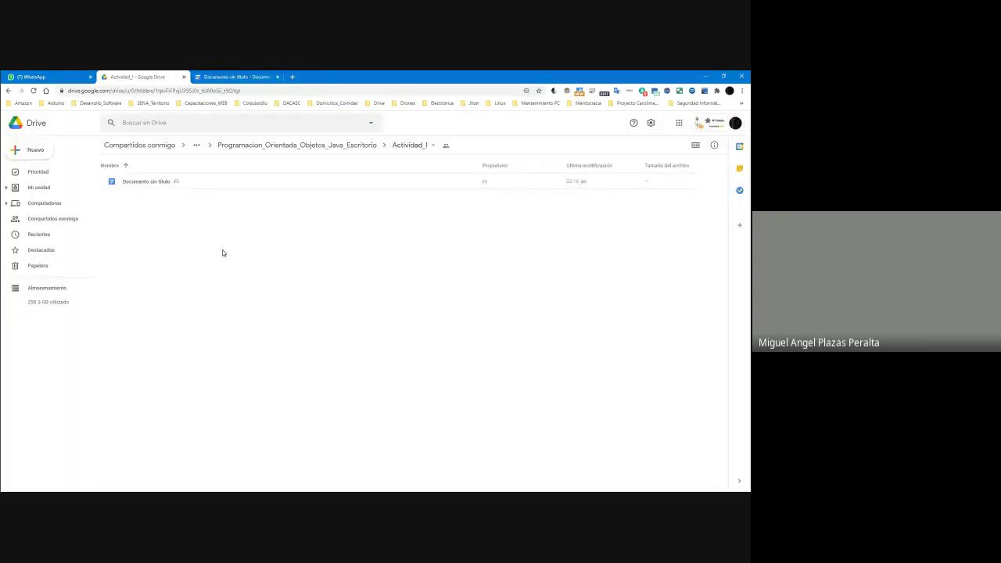
key("super+Down")
key("super+Right")
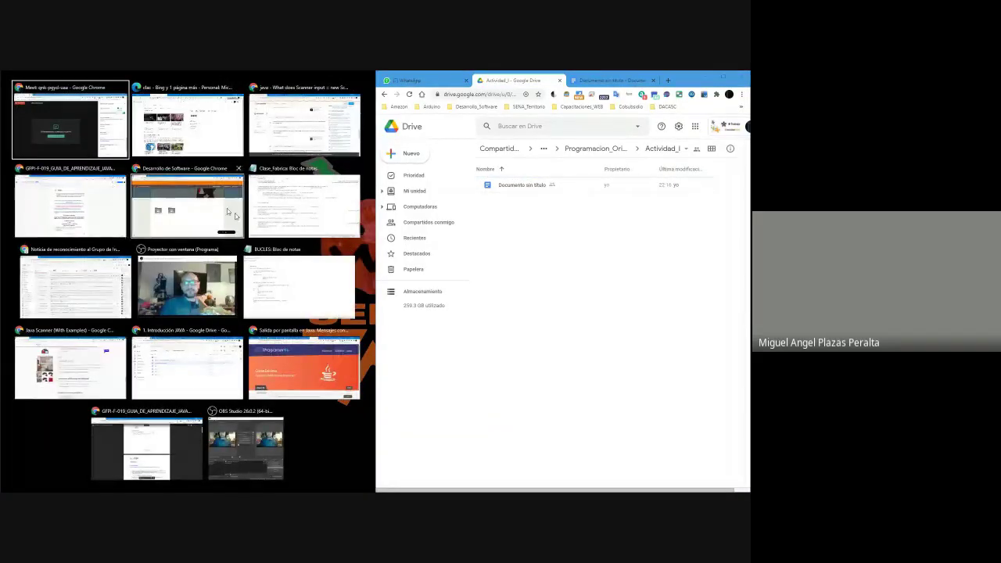
key("Escape")
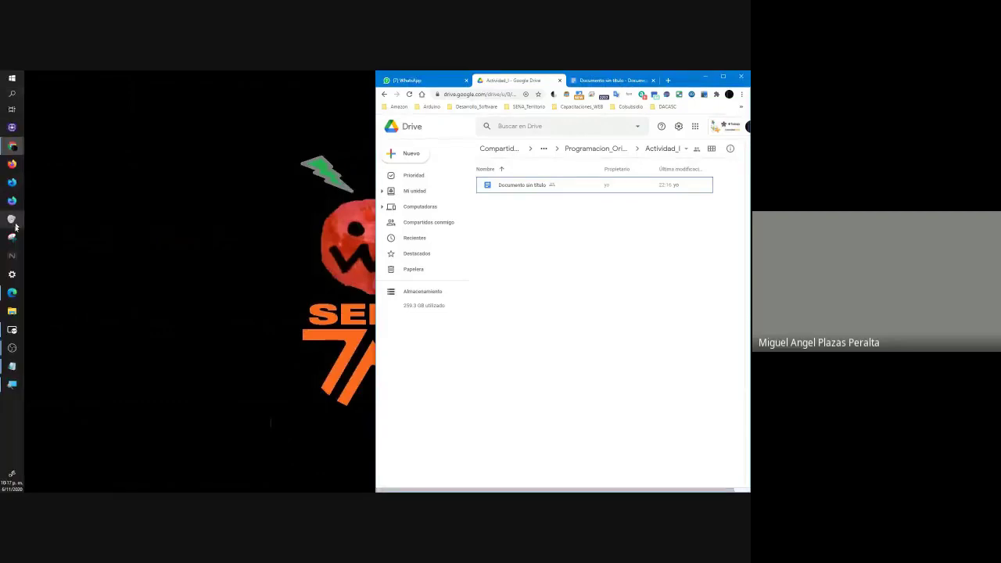
left_click(11, 313)
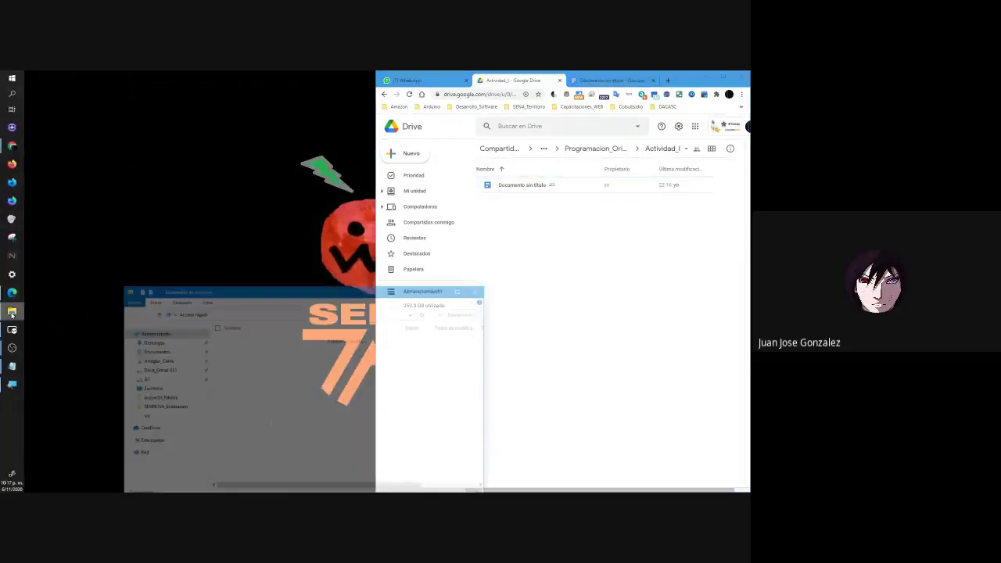
left_click(462, 290)
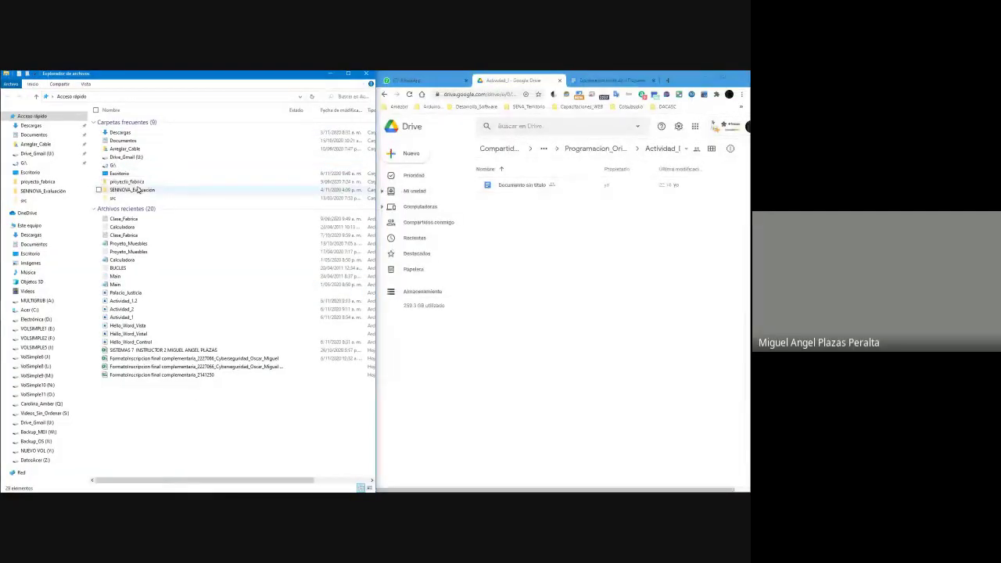
Close the File Explorer window and show the untitled document again in the maximized browser window.
left_click(367, 73)
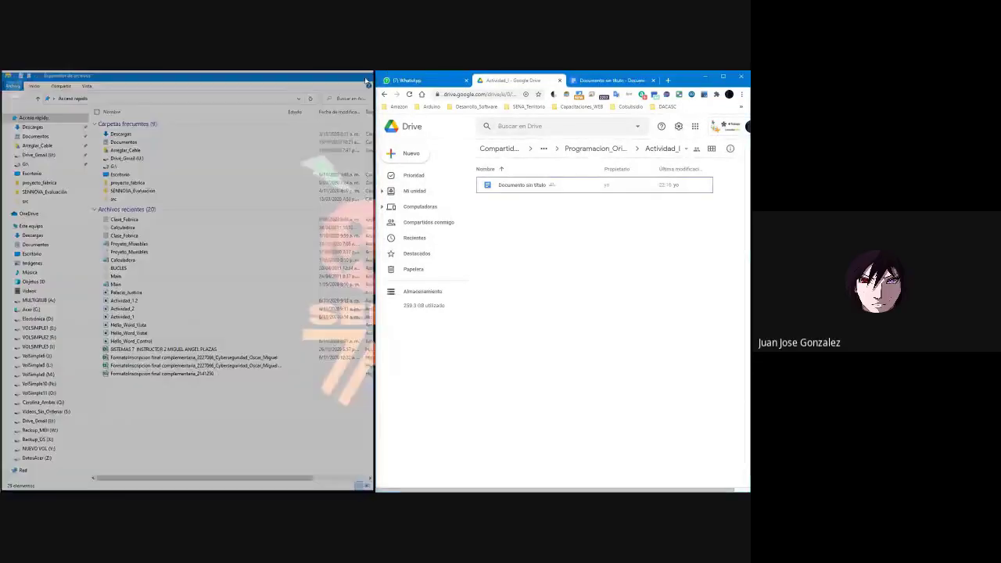
left_click(614, 80)
double_click(708, 80)
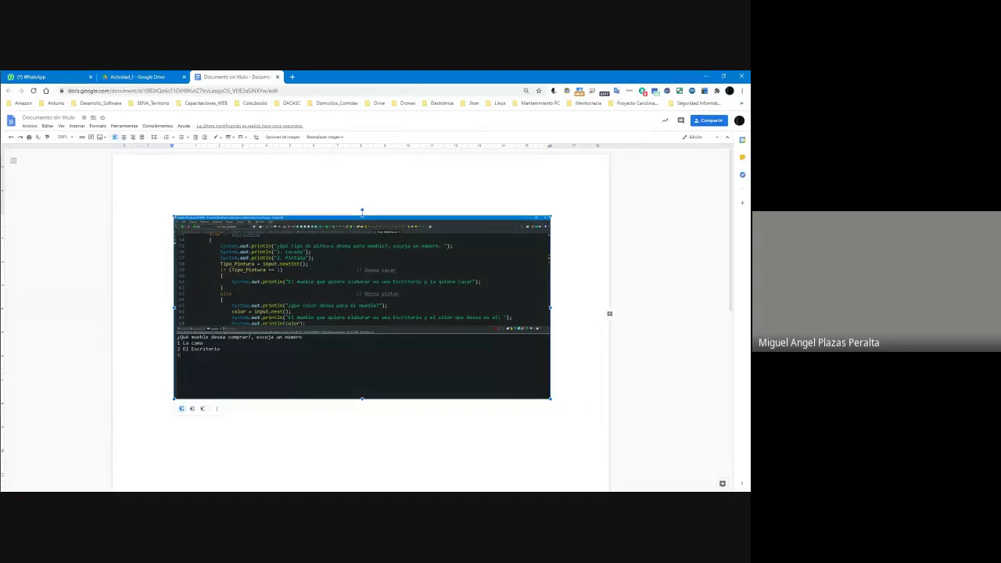
Load the Desarrollo de Software site in a new tab from the SITES group of the Desarrollo_Software bookmarks.
mouse_move(4, 482)
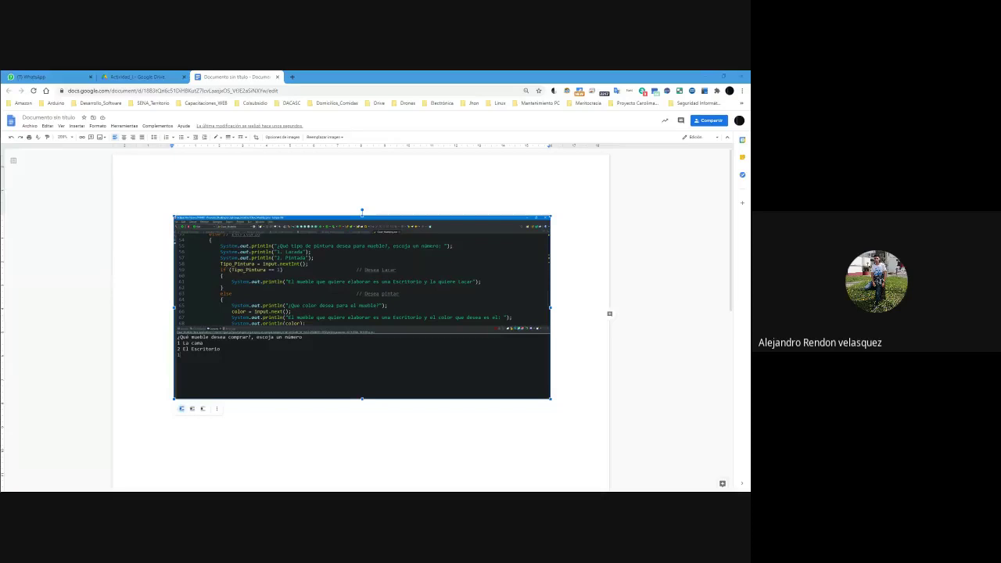
left_click(293, 78)
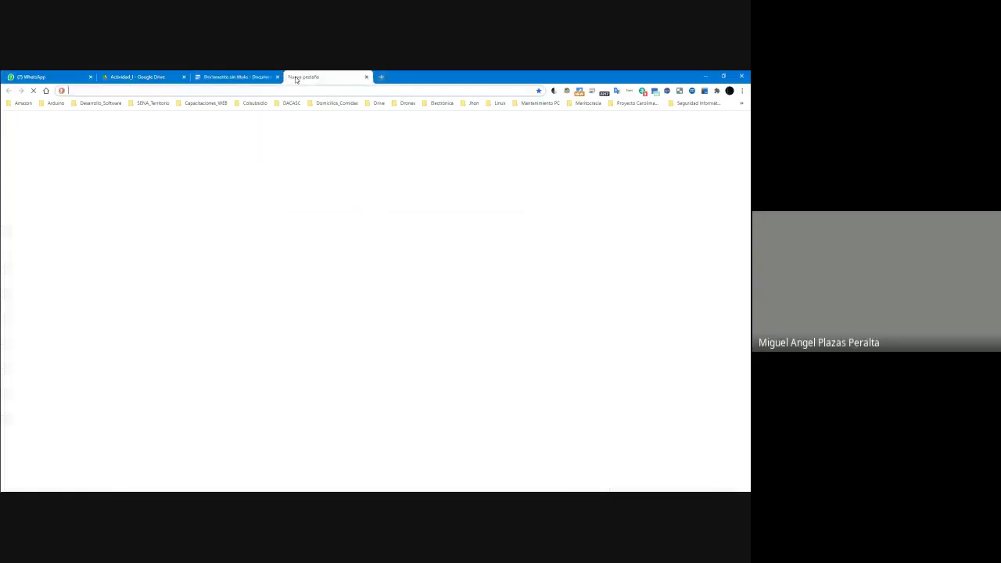
left_click(100, 104)
mouse_move(172, 361)
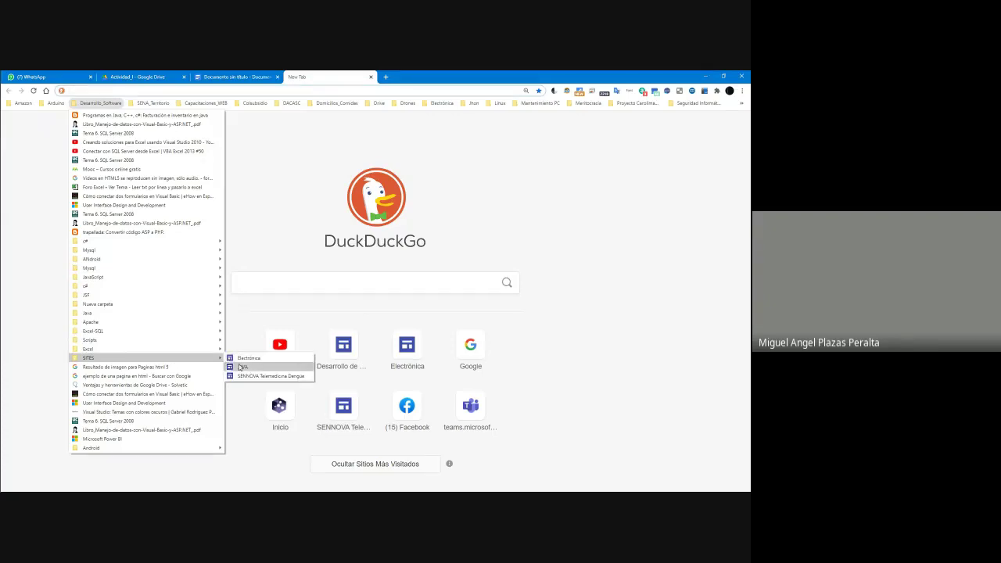
left_click(235, 358)
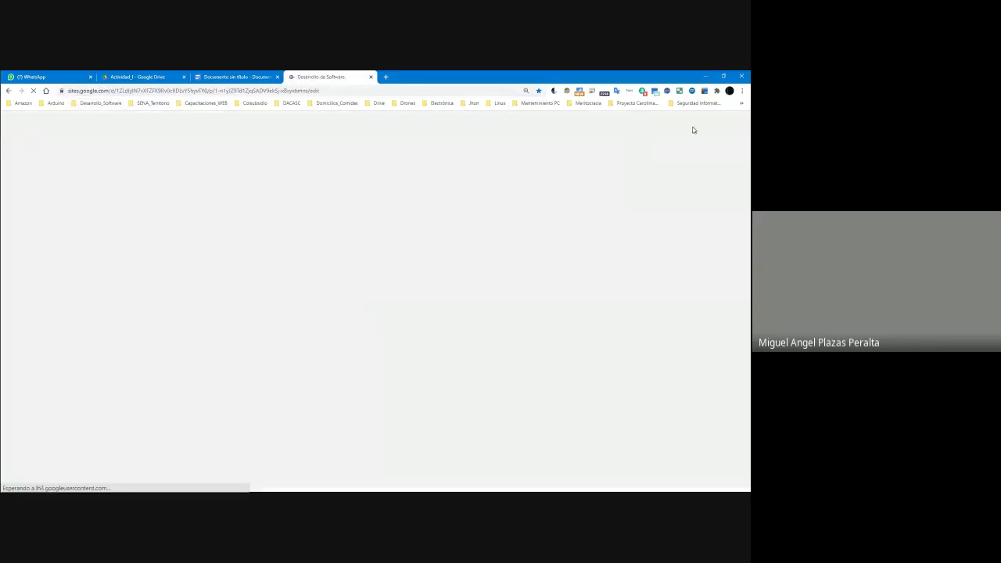
Open the Java_I page under Formación in the site editor and preview it.
left_click(695, 151)
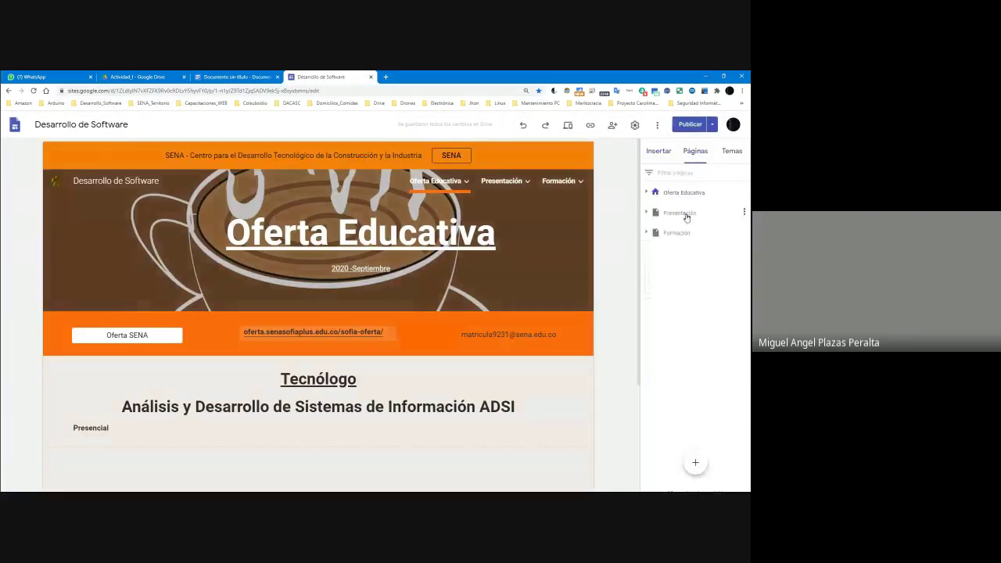
left_click(647, 233)
left_click(678, 295)
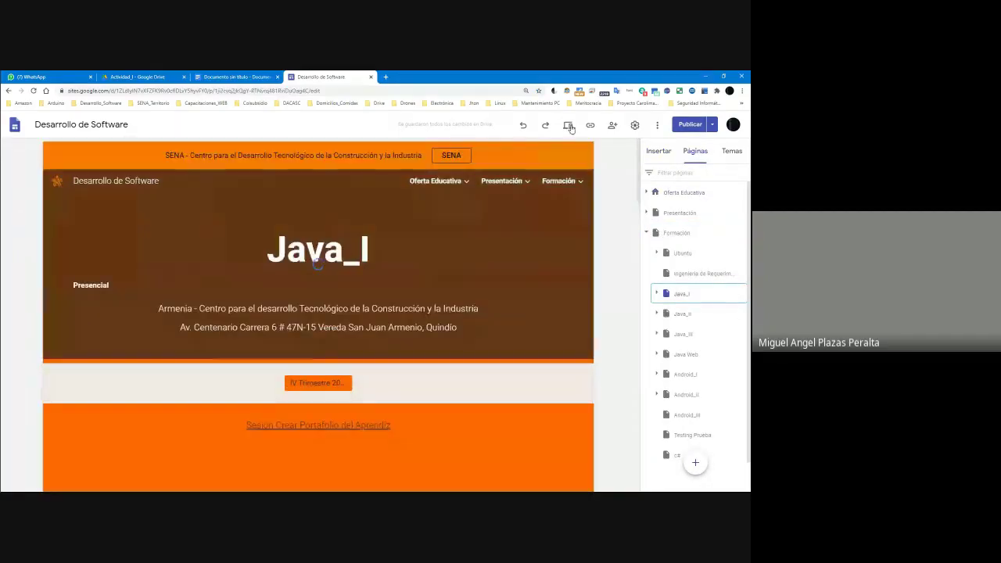
left_click(569, 125)
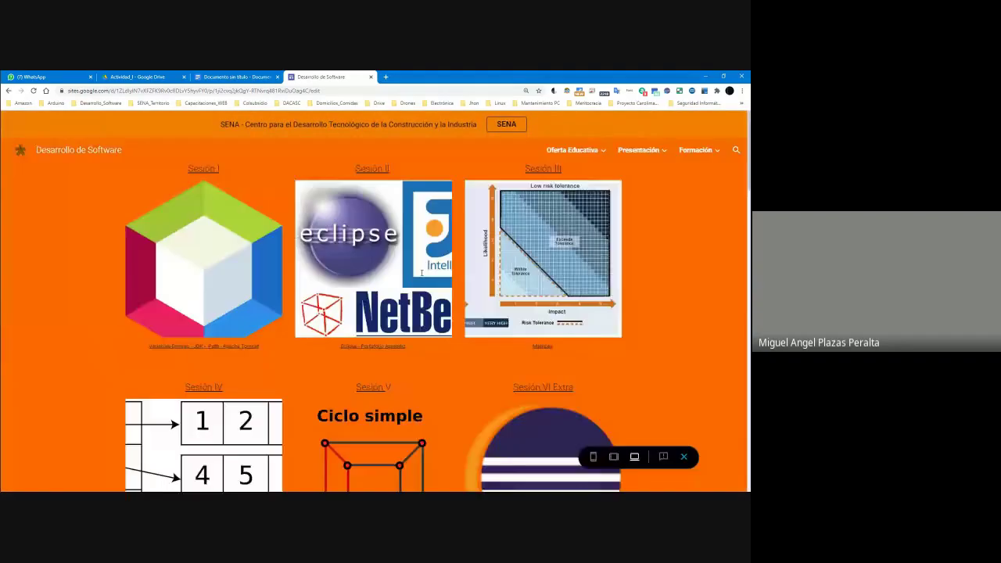
Look through the session listings on the Java_I page, open the Sesión I recording and play it.
scroll(422, 273, "down", 1)
scroll(225, 284, "up", 4)
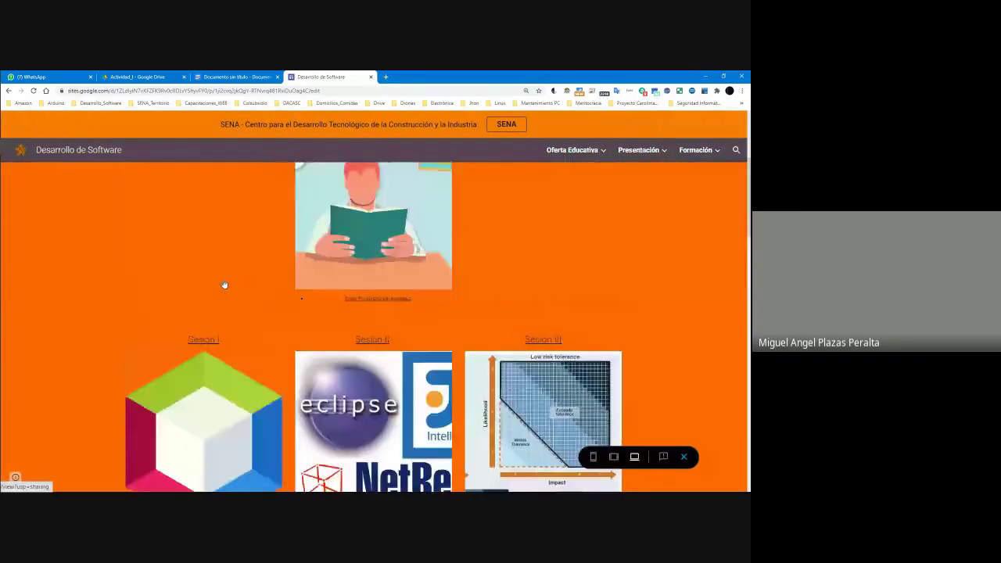
scroll(230, 284, "up", 4)
scroll(235, 286, "down", 7)
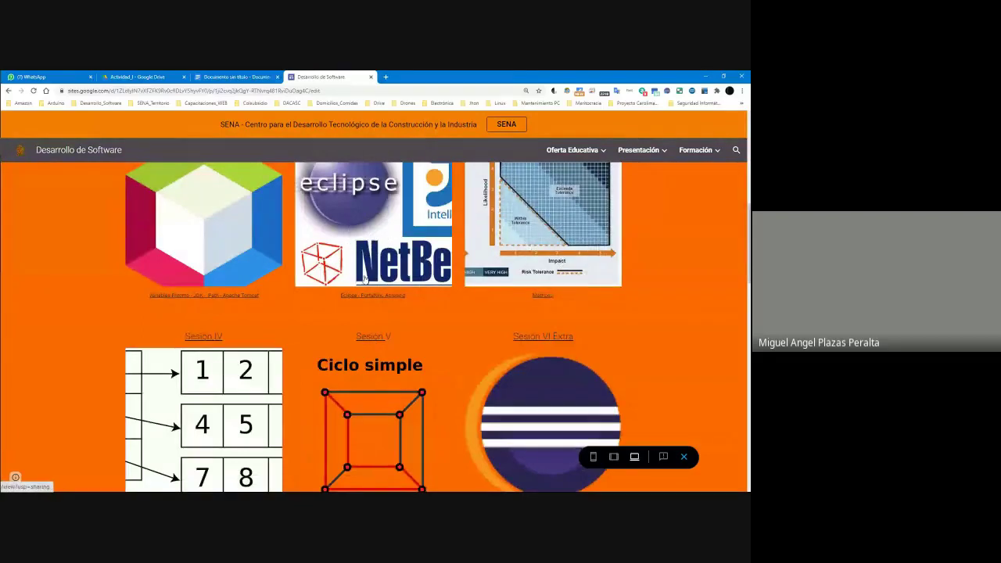
scroll(260, 257, "up", 3)
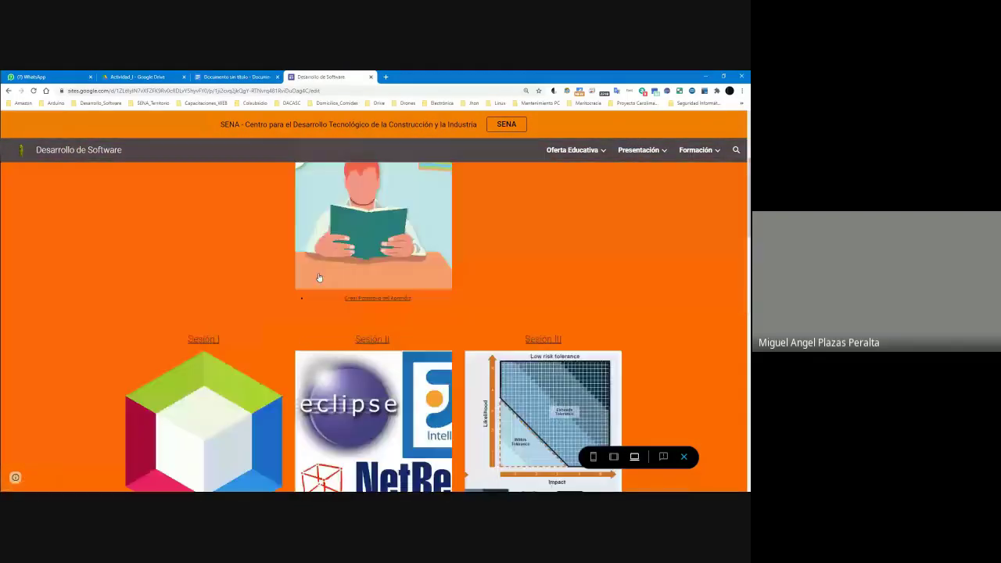
scroll(326, 276, "down", 3)
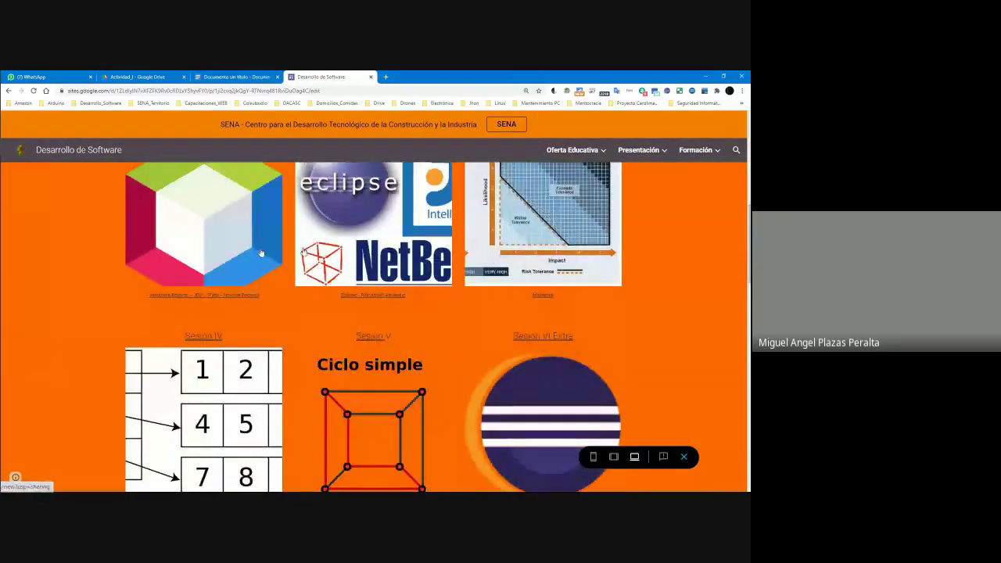
left_click(201, 244)
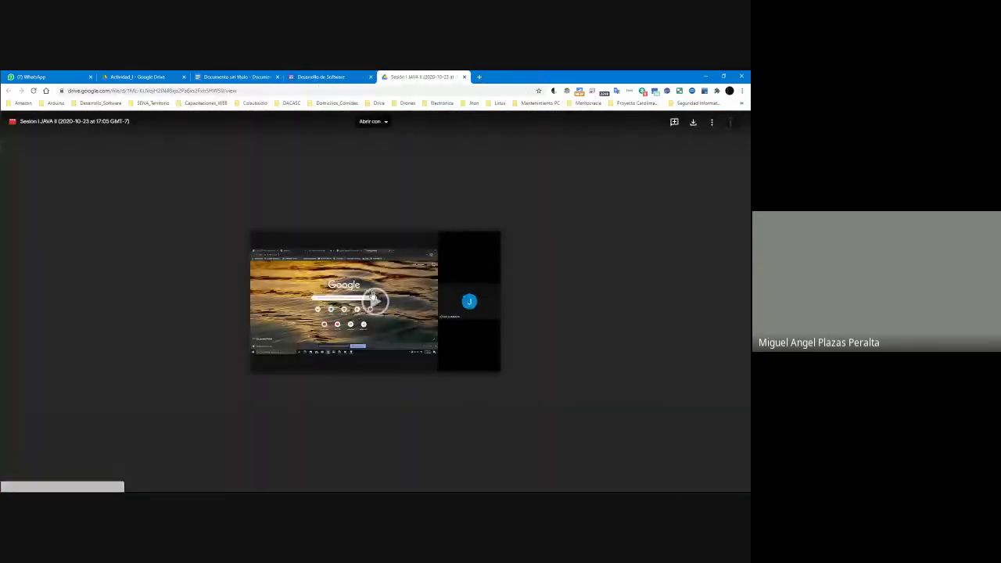
left_click(376, 300)
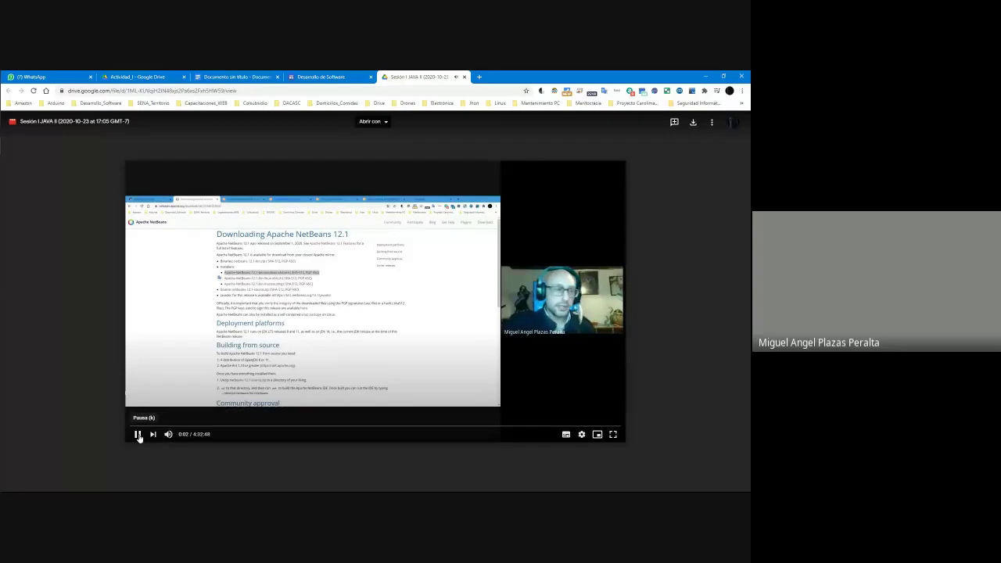
Mute and pause the Sesión I recording, and close it to return to the Java_I page preview.
left_click(168, 434)
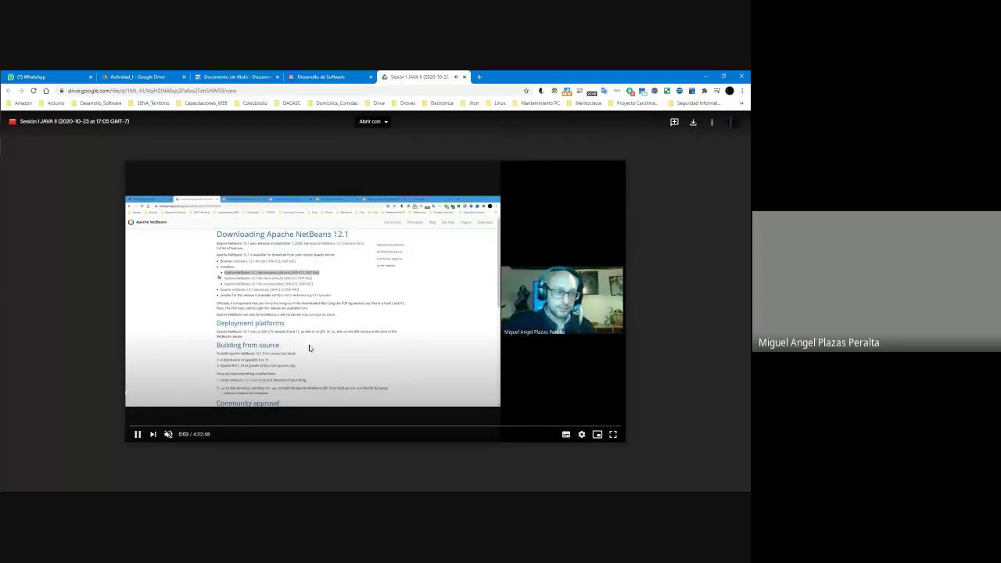
left_click(317, 347)
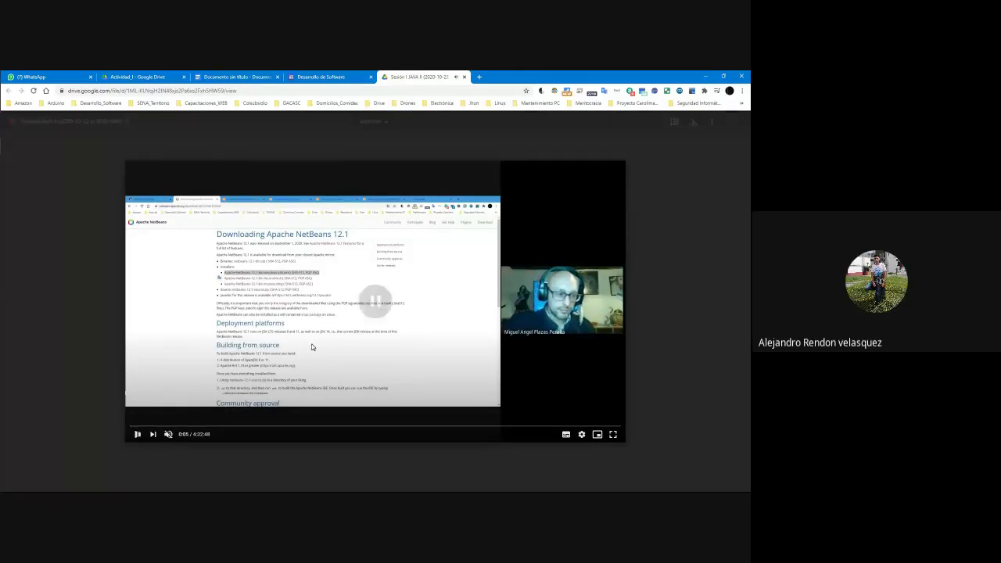
left_click(464, 78)
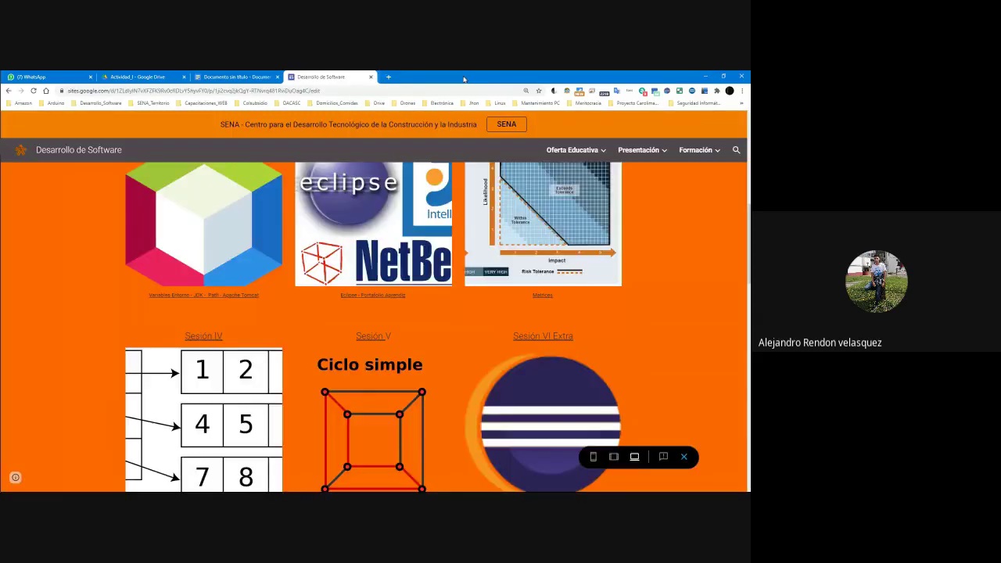
scroll(492, 278, "down", 2)
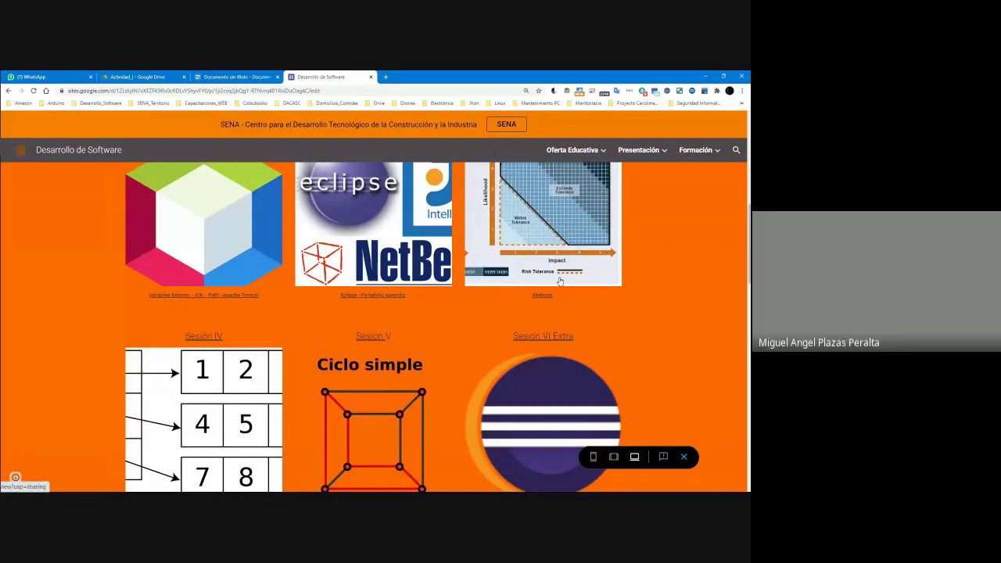
left_click(385, 78)
type("gmail.com")
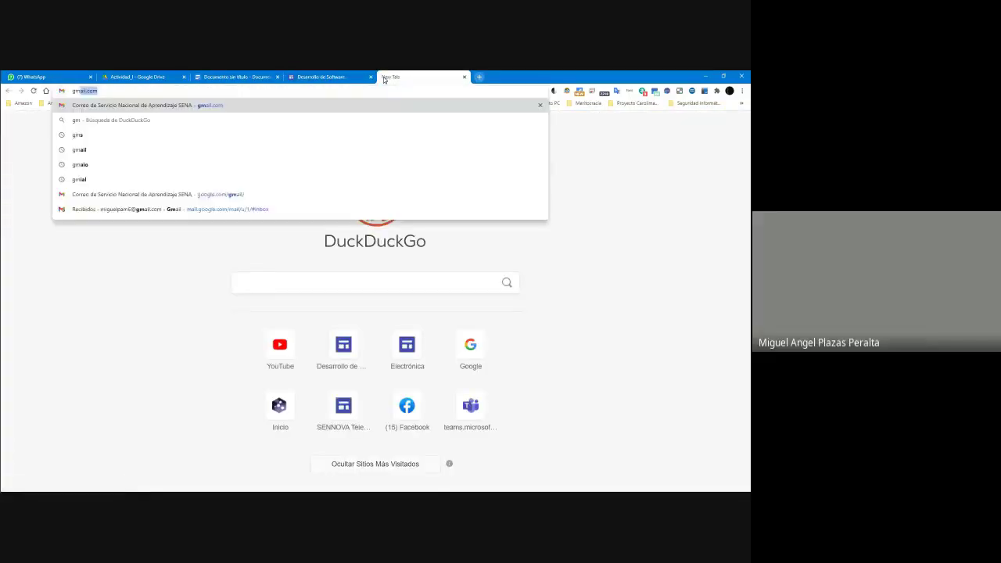
key("Return")
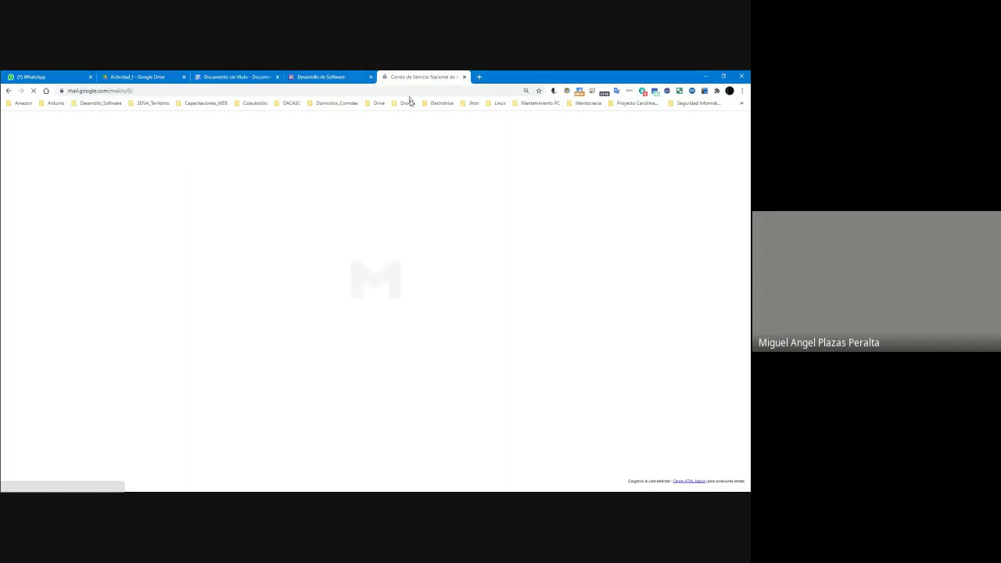
key("ctrl+w")
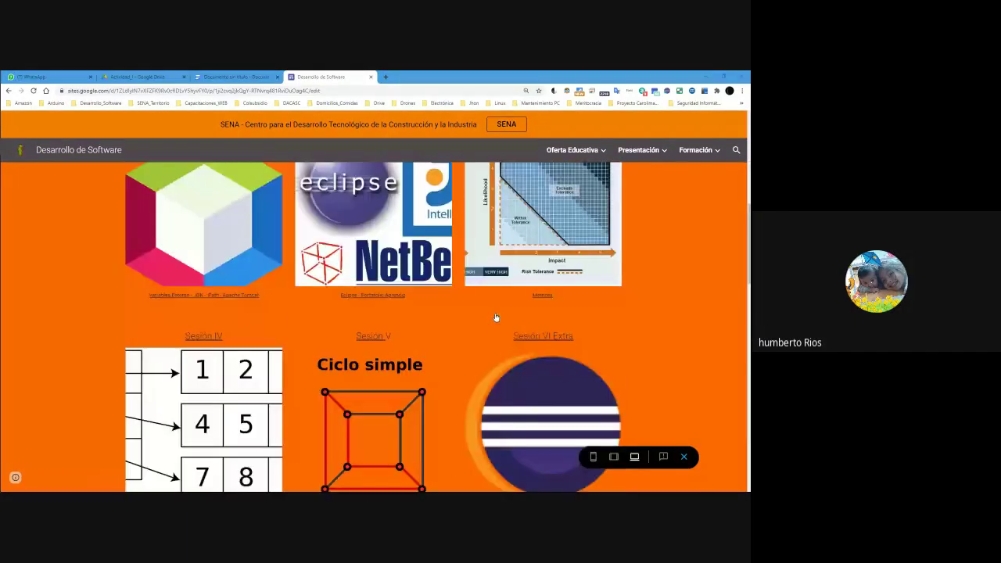
Open the Eclipse - Portafolio Aprendiz recording, sample a few points on its timeline, and pause it back at the beginning.
left_click(364, 295)
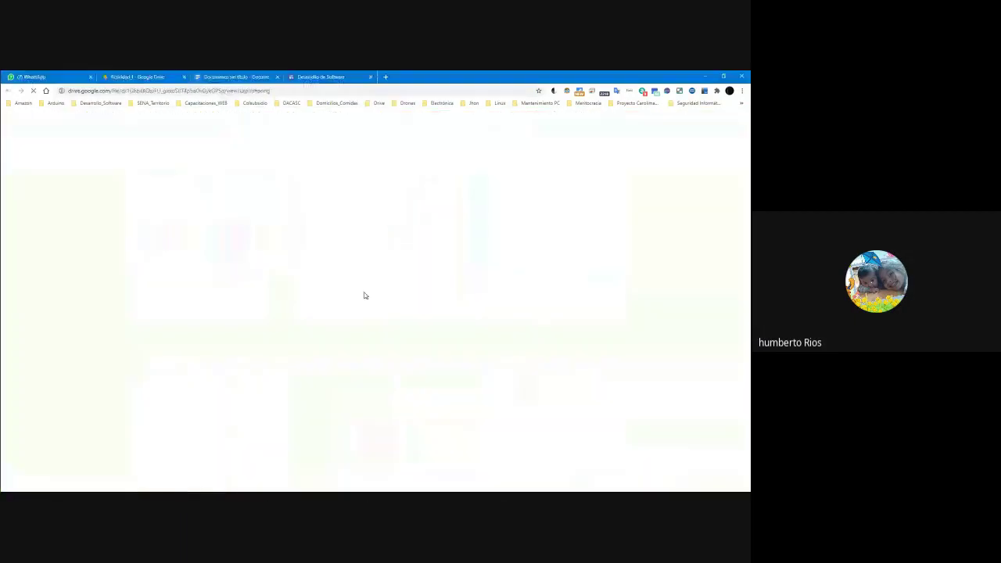
left_click(376, 301)
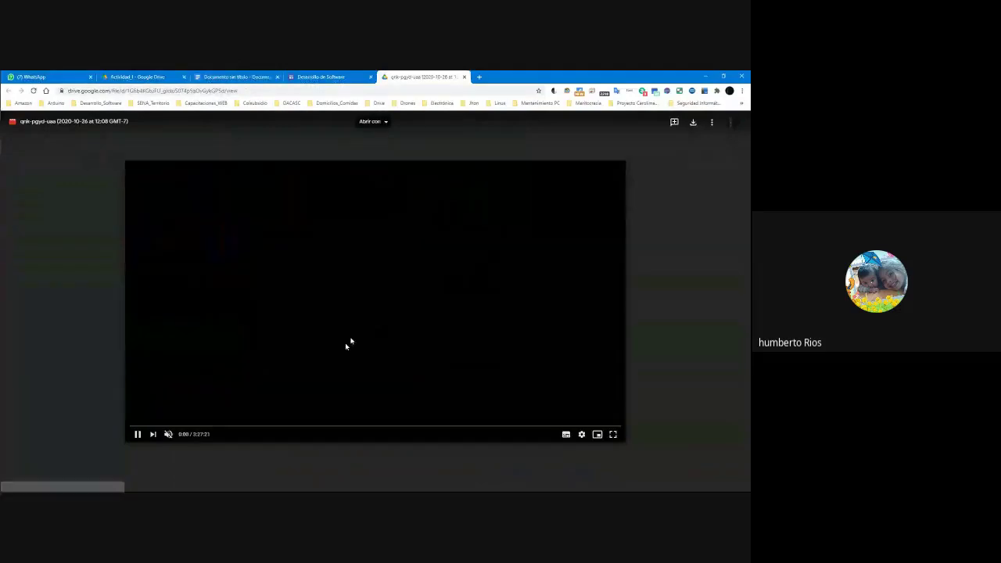
left_click(182, 427)
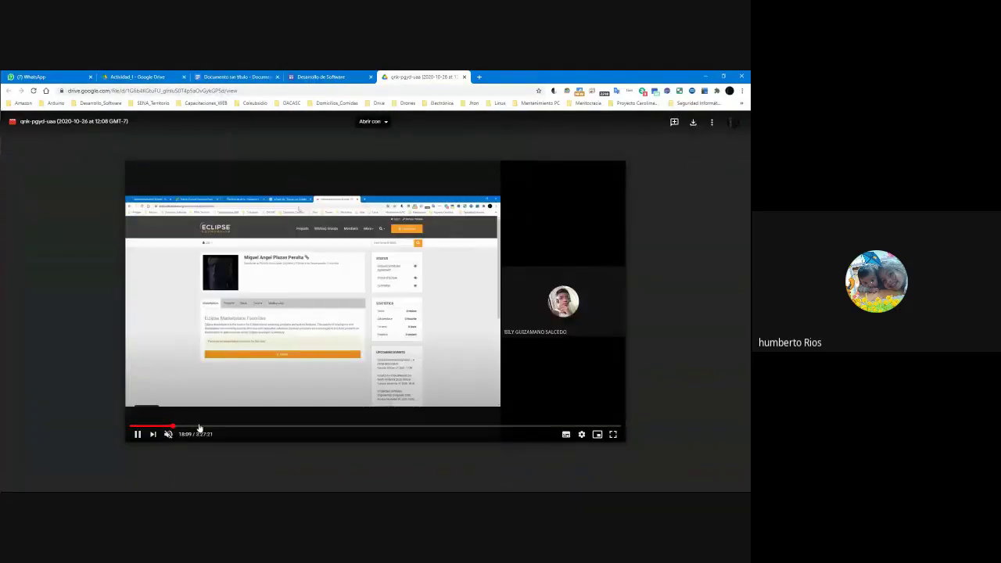
left_click(144, 427)
left_click(140, 428)
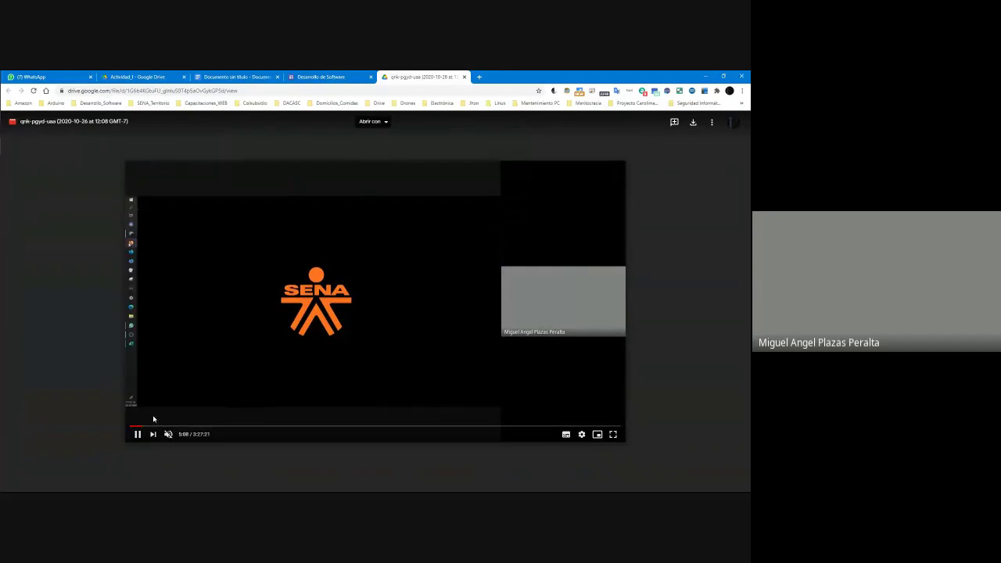
left_click(119, 427)
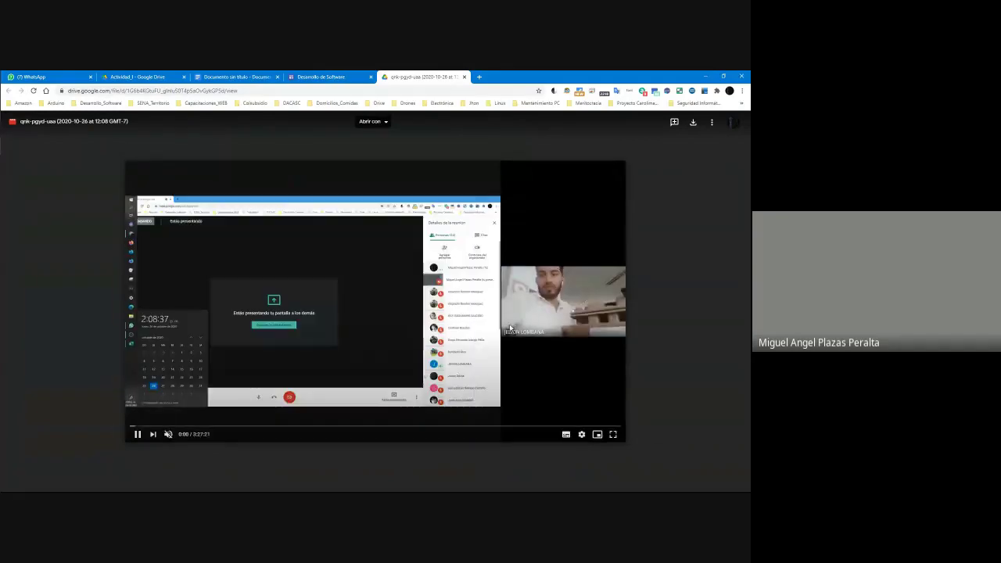
left_click(491, 295)
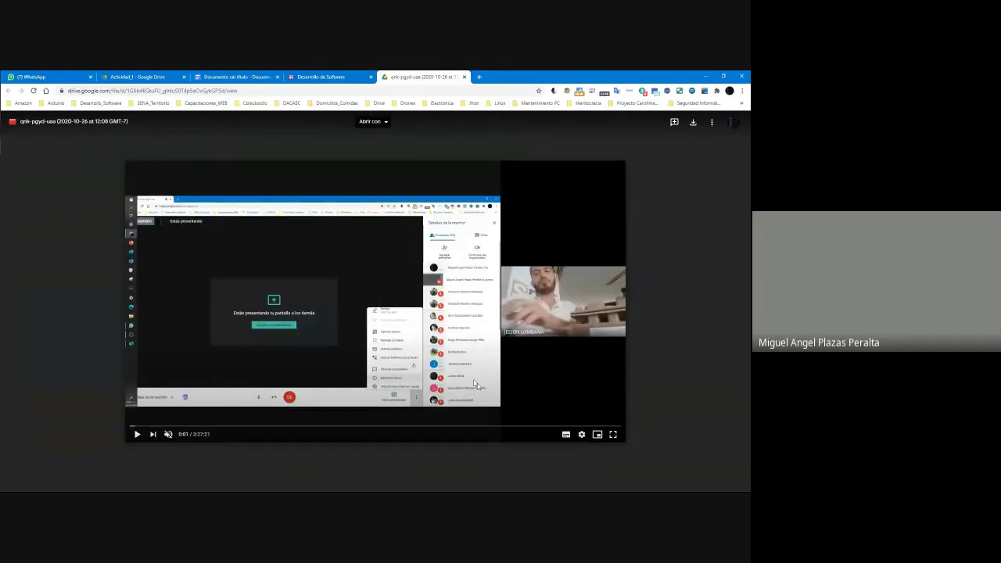
Close the recording and look over the Matrices and Sesión IV entries on the Java_I page.
left_click(465, 77)
scroll(414, 273, "up", 3)
scroll(547, 240, "down", 3)
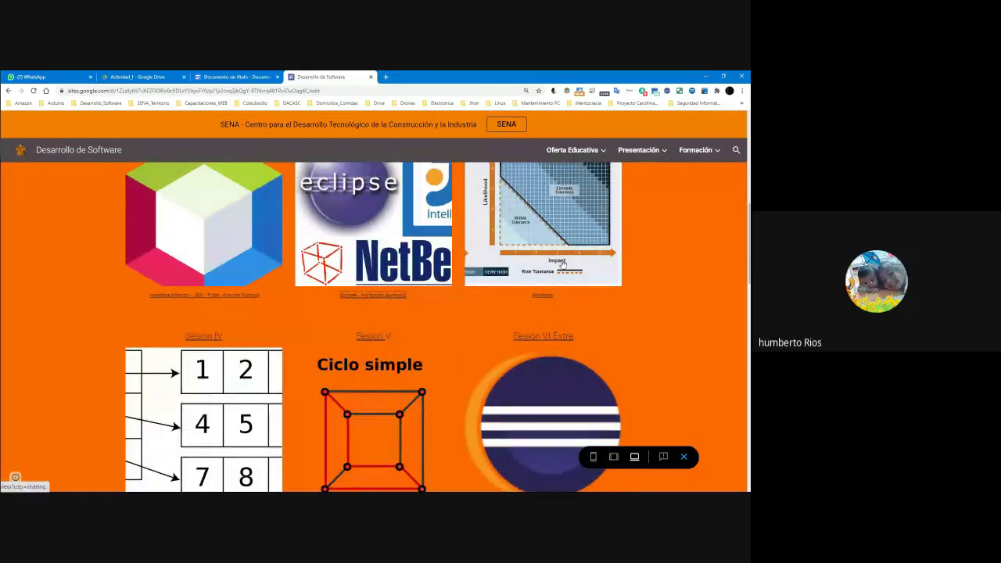
left_click(562, 265)
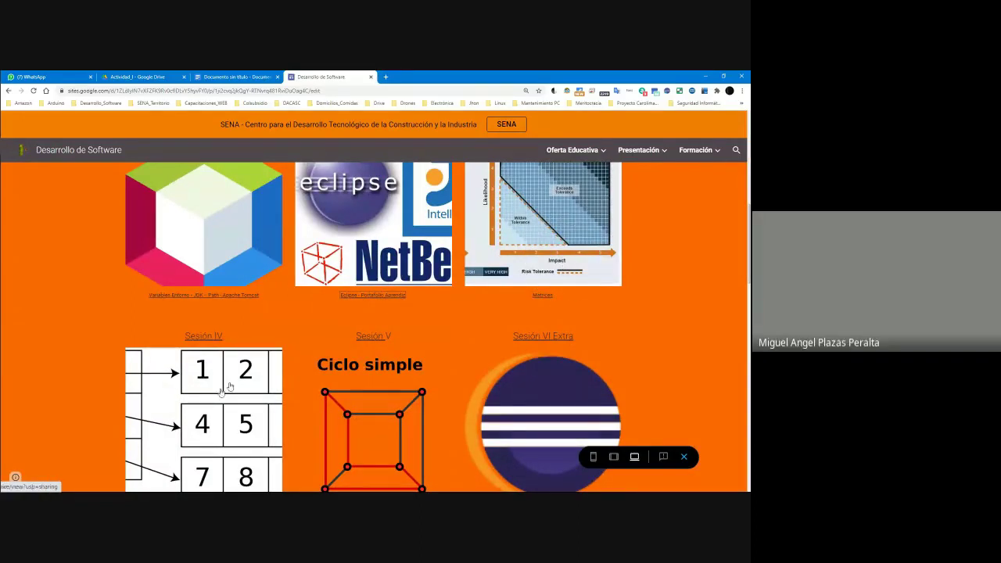
left_click(563, 196)
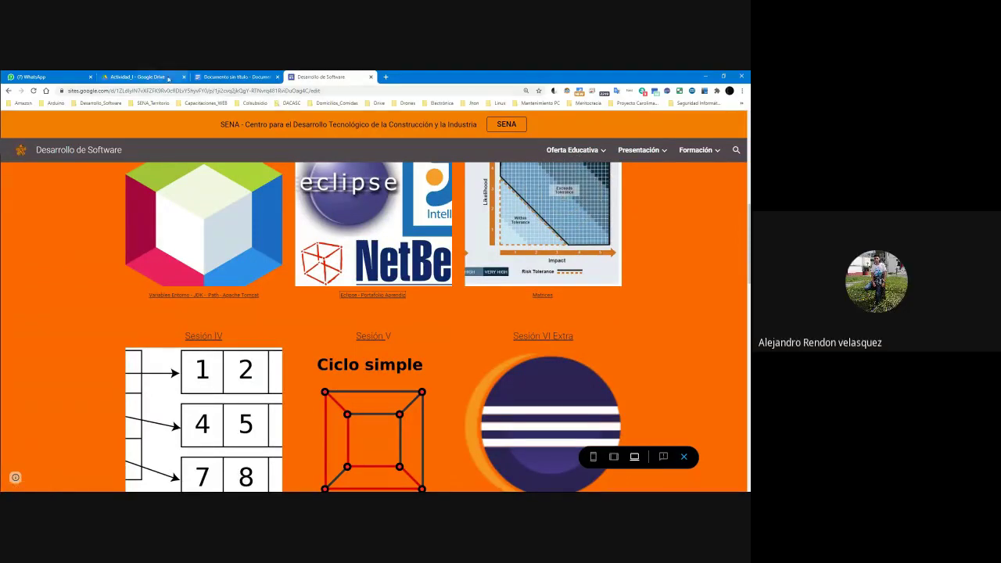
Load gmail.com in a new browser tab and show the Notificaciones category of the inbox.
left_click(387, 79)
type("mail.com")
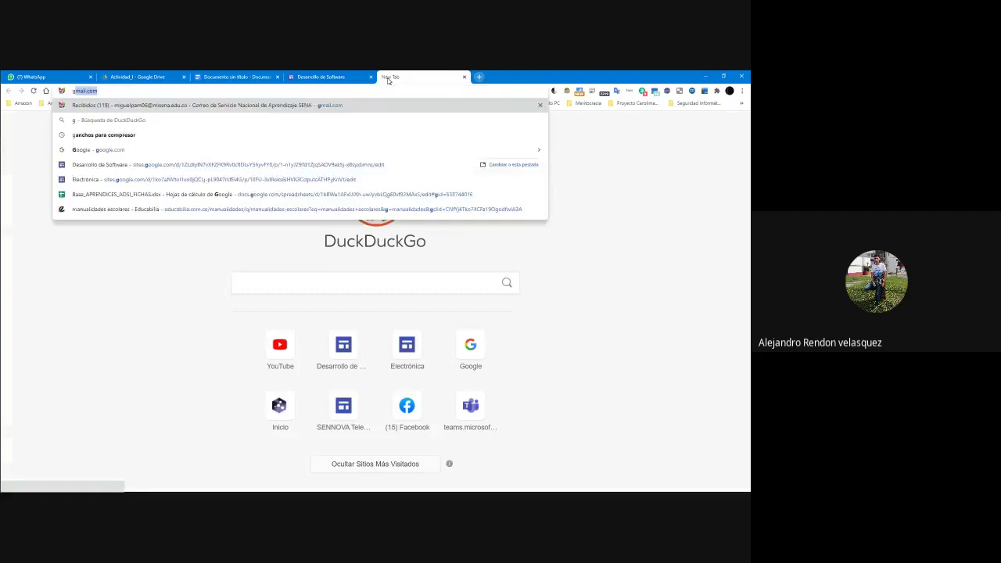
key("Return")
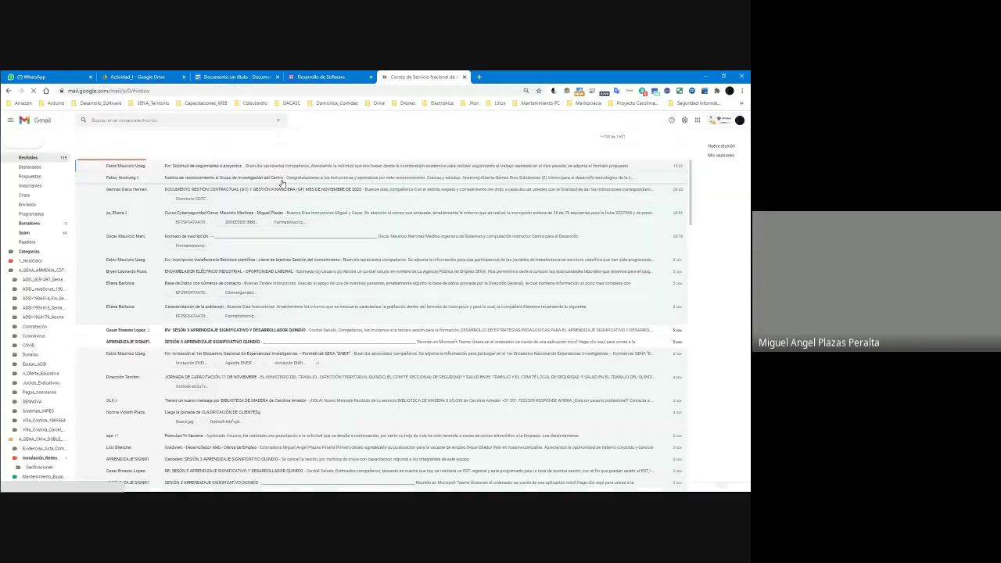
left_click(391, 156)
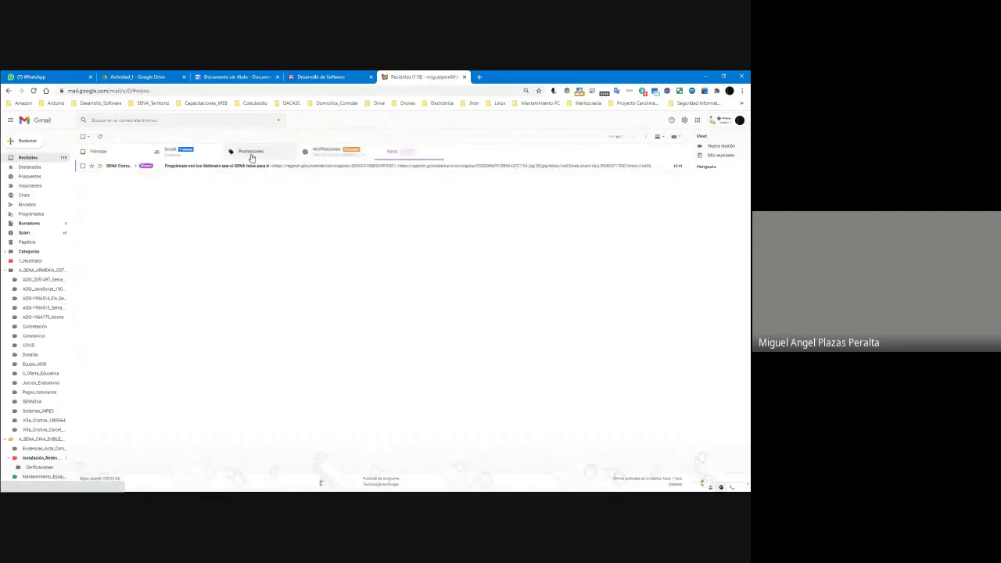
left_click(253, 154)
left_click(320, 158)
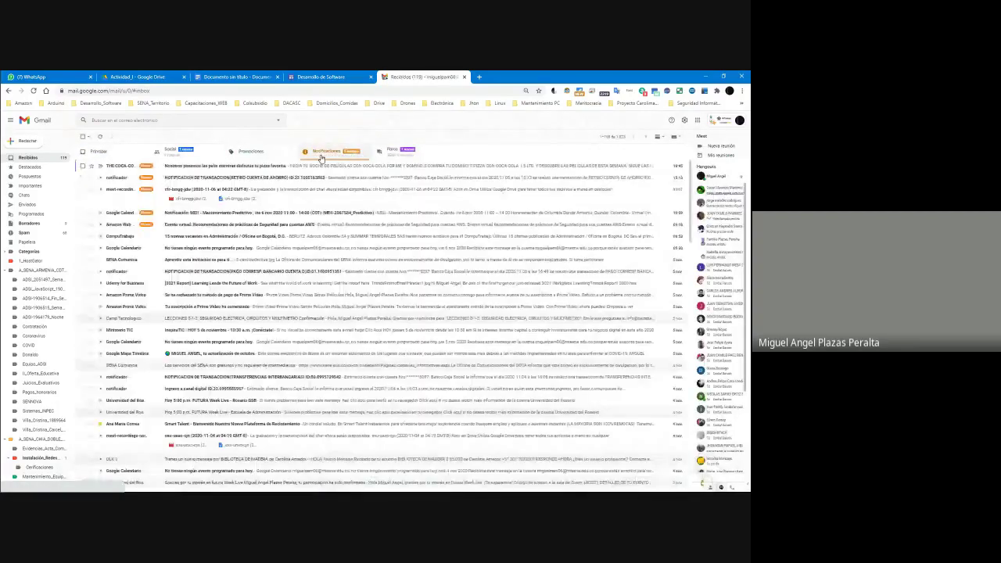
Open the cfr-bmgg-jdw meeting recording message and search the mailbox for its sender's address.
left_click(130, 192)
left_click_drag(169, 169, 88, 170)
key("ctrl+c")
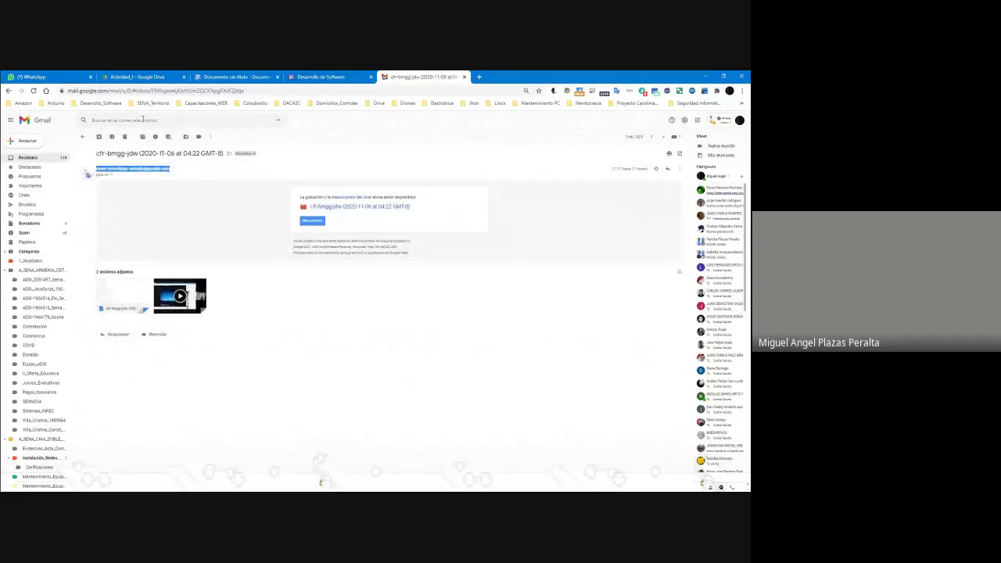
left_click(126, 120)
key("ctrl+v")
key("Return")
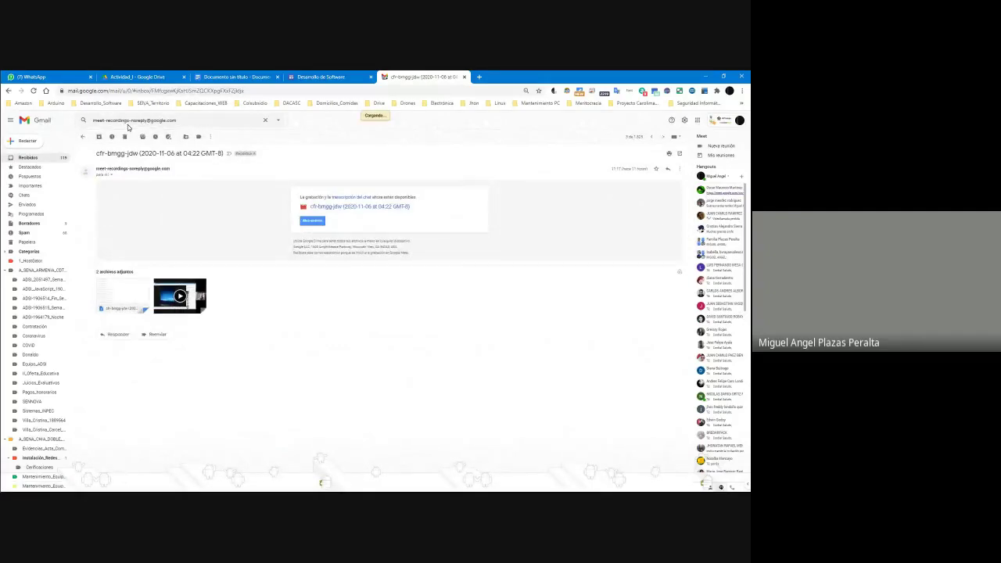
Check October 2020 in the system calendar against the dates of the listed recording messages, and close the calendar.
mouse_move(2, 344)
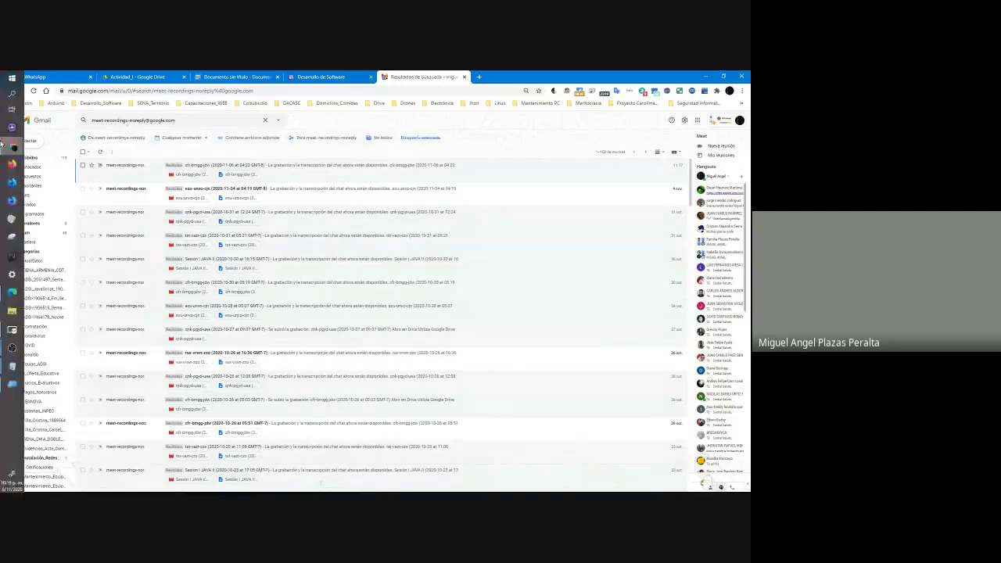
left_click(6, 487)
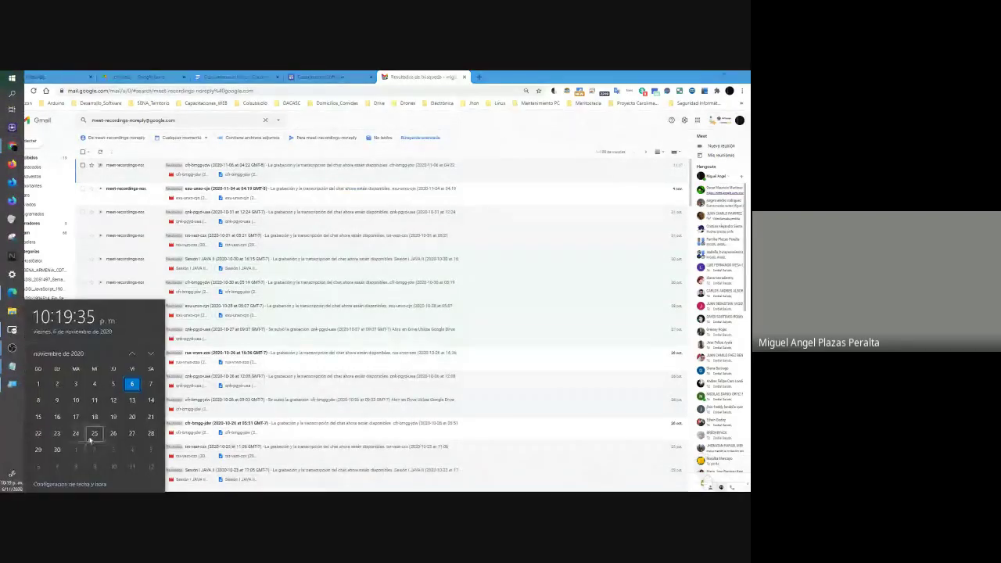
left_click(131, 355)
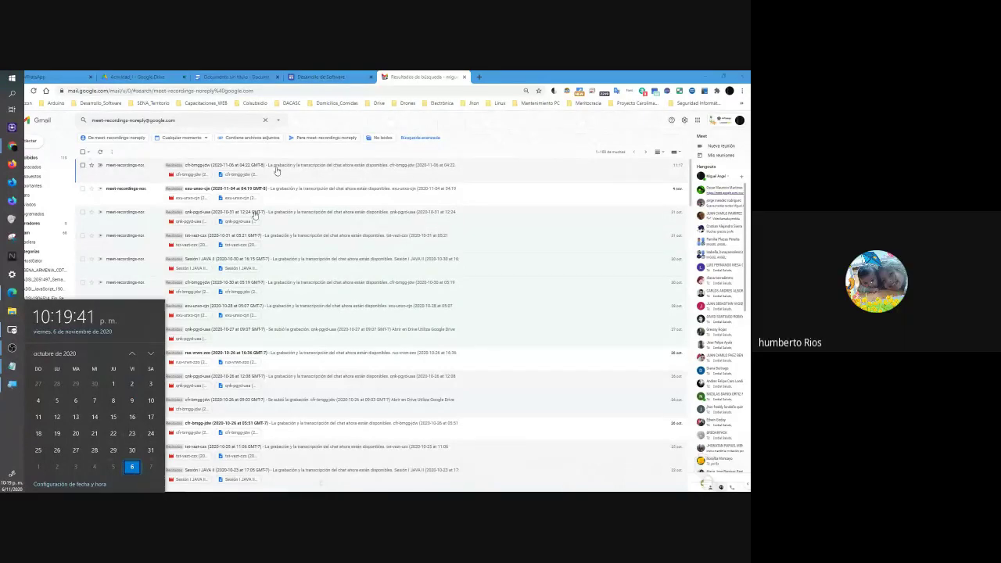
left_click(502, 135)
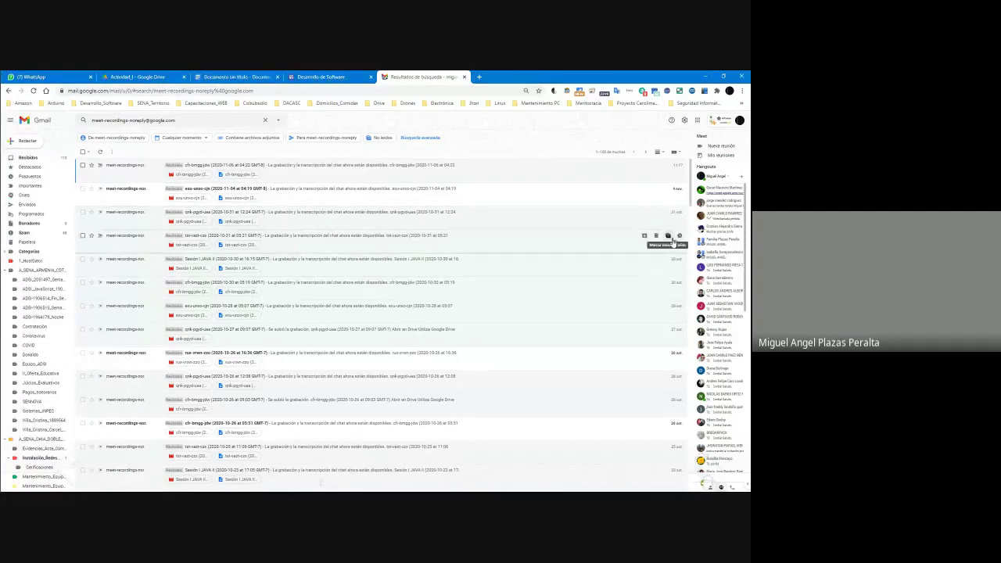
Open the Sesión I JAVA II (2020-10-30 at 16:15 GMT-7) message and browse its video's Drive destination to the instructor portfolio folder.
left_click(129, 263)
mouse_move(177, 305)
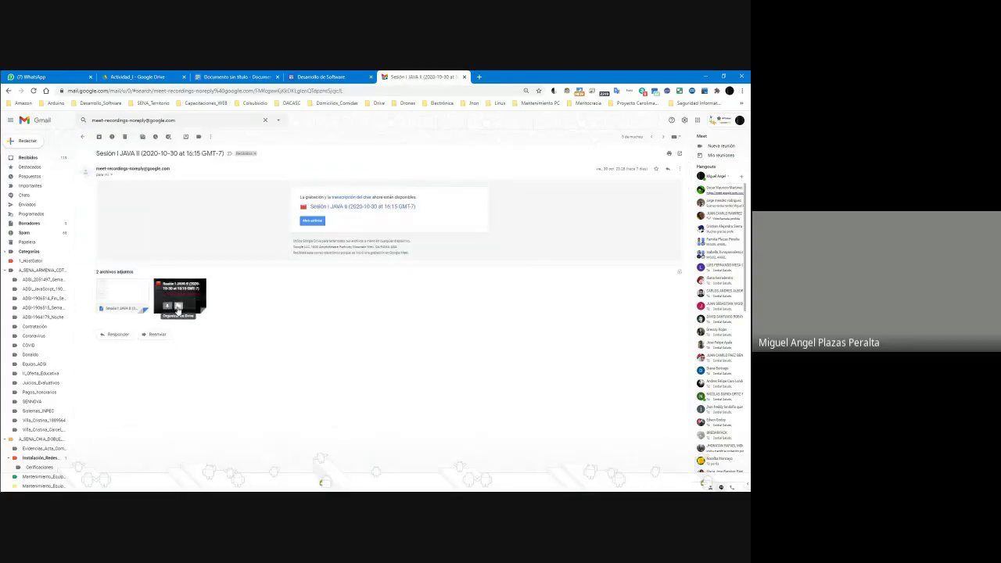
left_click(177, 307)
left_click(259, 392)
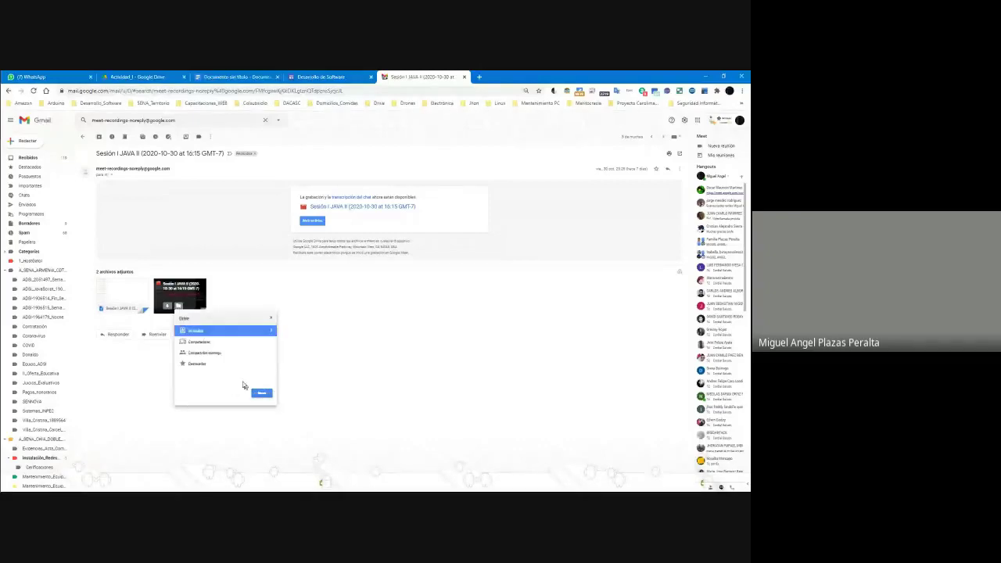
left_click(270, 334)
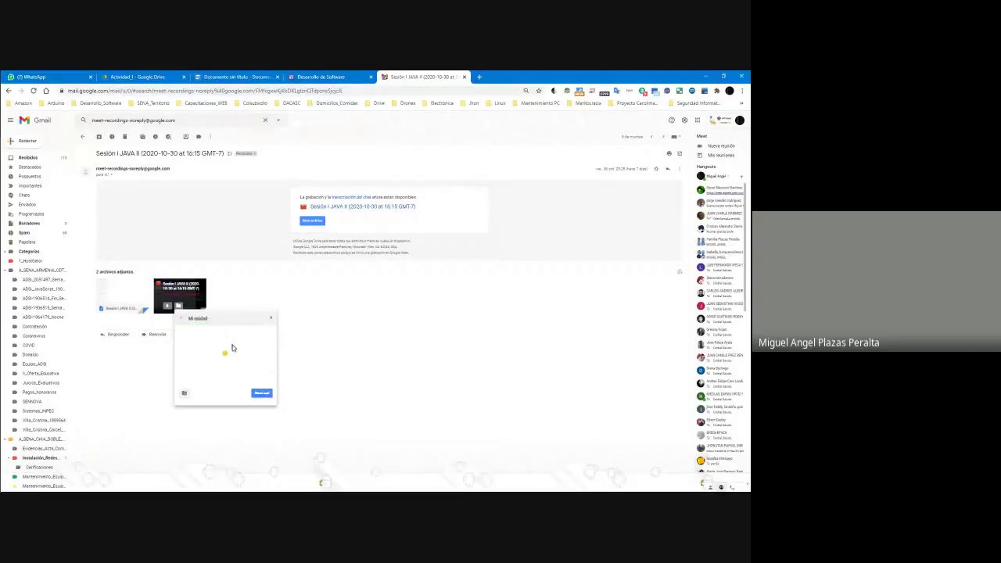
left_click(270, 376)
left_click(266, 343)
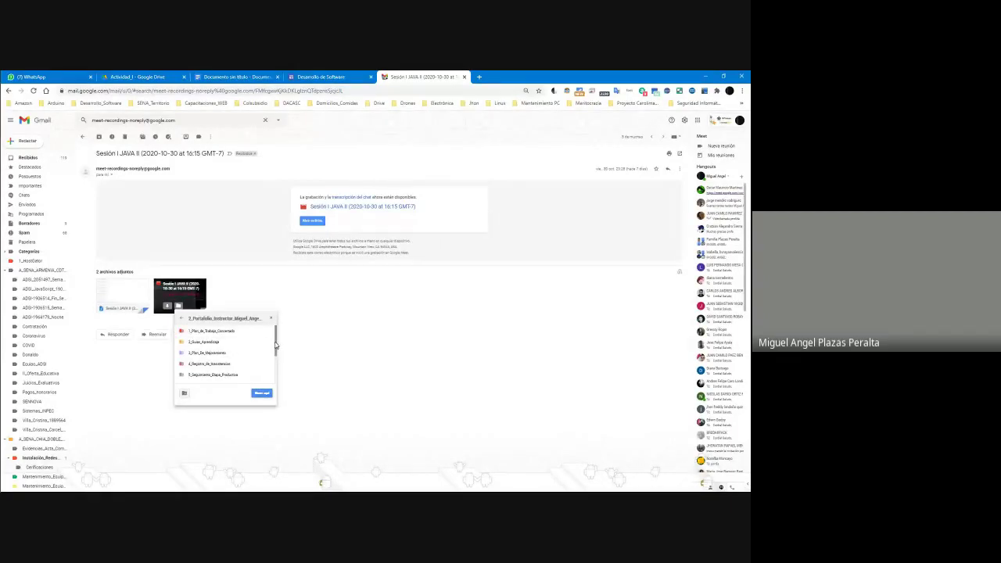
Browse down through the instructor portfolio's subfolders to the Java phase 1 folder containing the dated session folders.
scroll(276, 345, "down", 3)
left_click(266, 337)
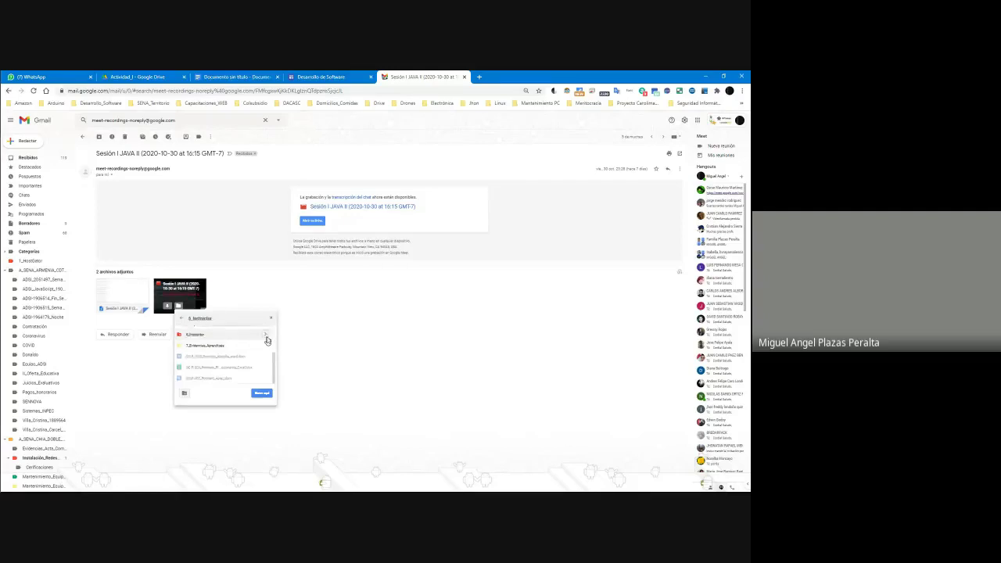
left_click(269, 376)
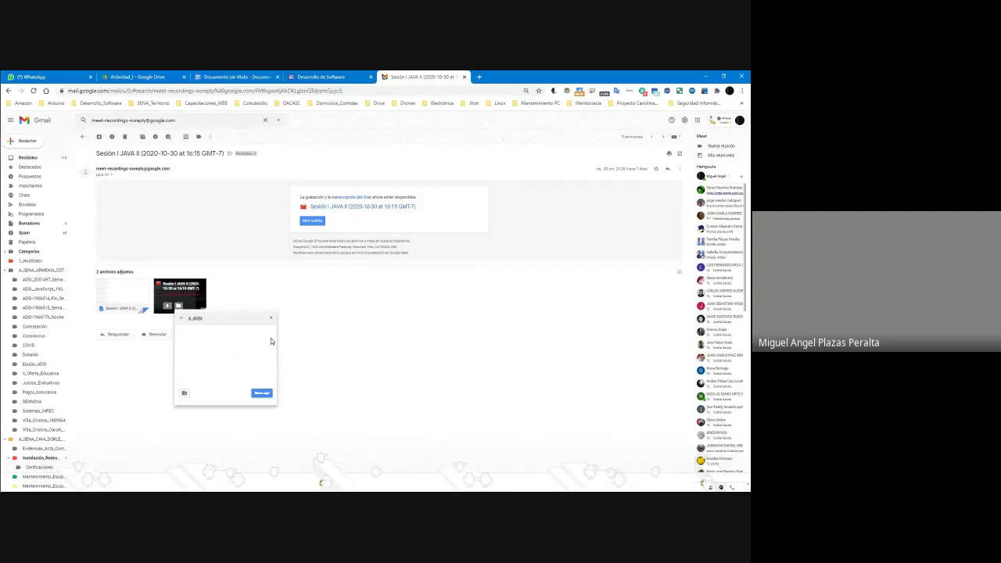
scroll(274, 352, "down", 3)
scroll(276, 361, "down", 2)
left_click(266, 333)
left_click(269, 344)
left_click(272, 334)
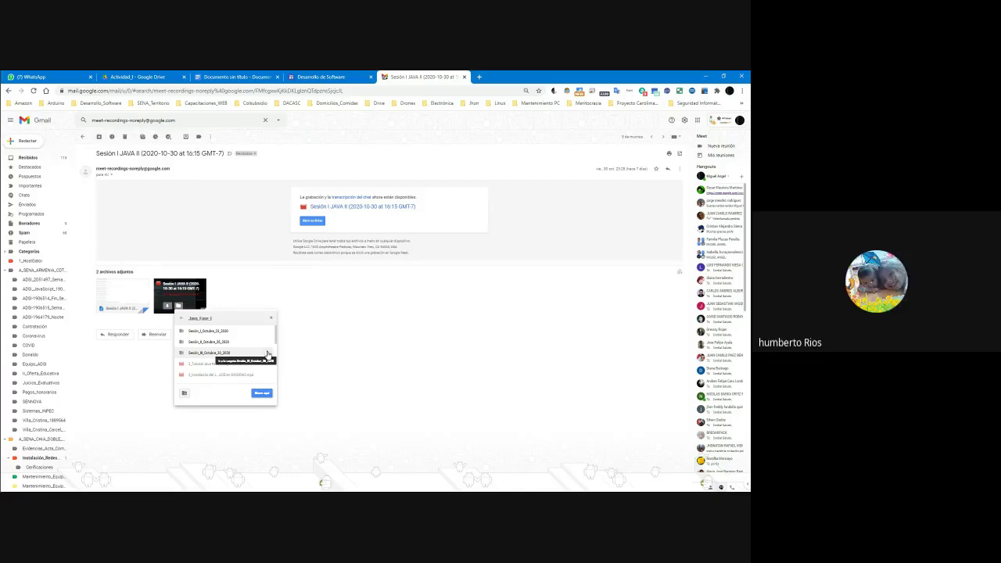
Move the session video into the Sesión_III_Octubre_30_2020 folder and accept the change in who has access.
left_click(267, 354)
left_click(260, 393)
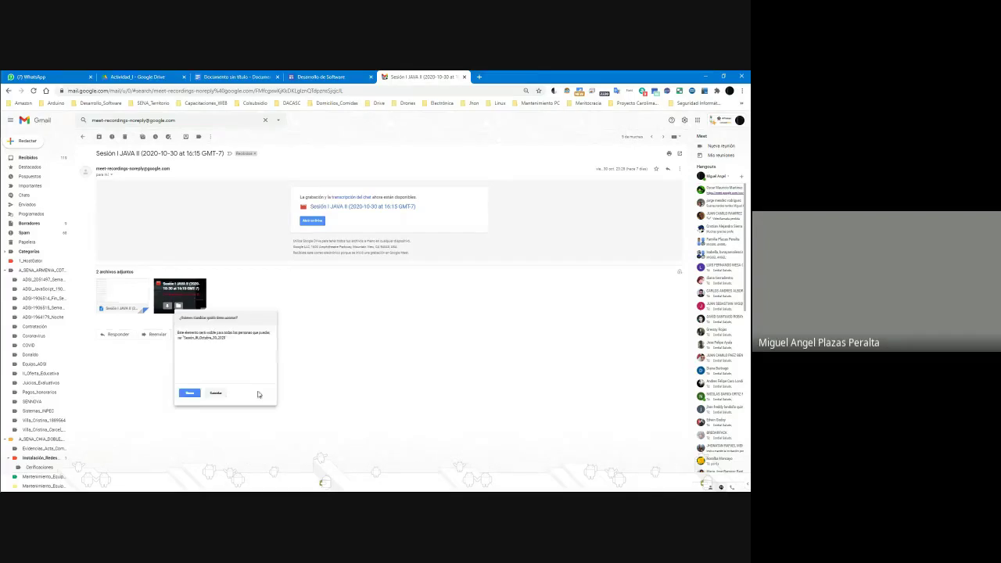
left_click(183, 394)
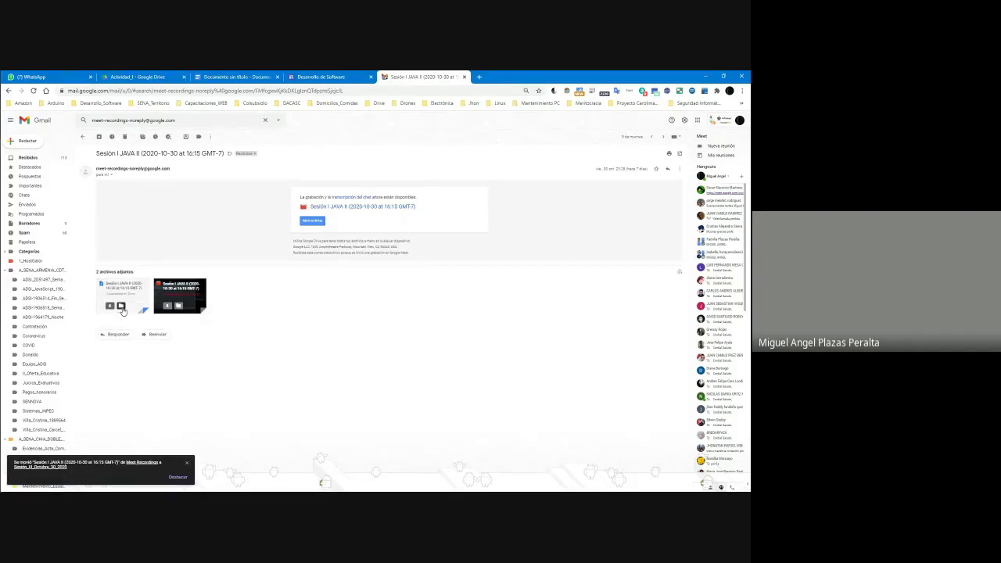
Start moving the message's chat transcript in Drive and browse its destination through the SENA Armenia portfolio into the instructor portfolio's subfolders.
left_click(121, 305)
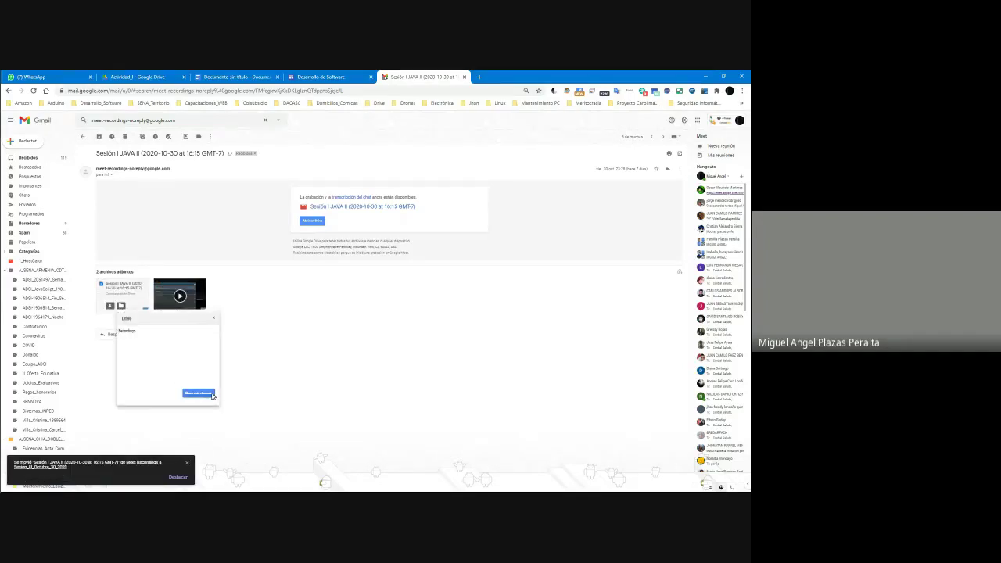
left_click(214, 331)
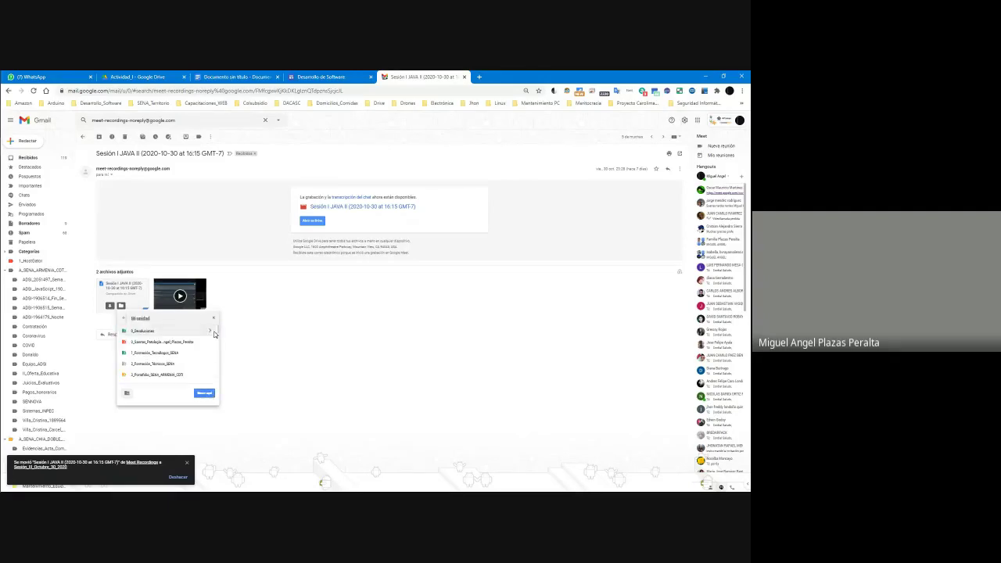
left_click(209, 375)
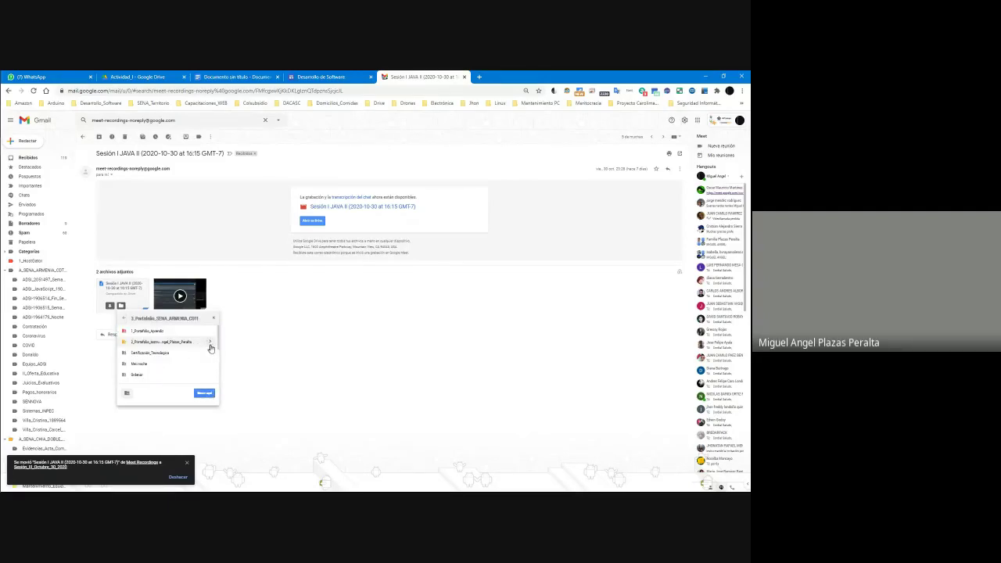
left_click(212, 347)
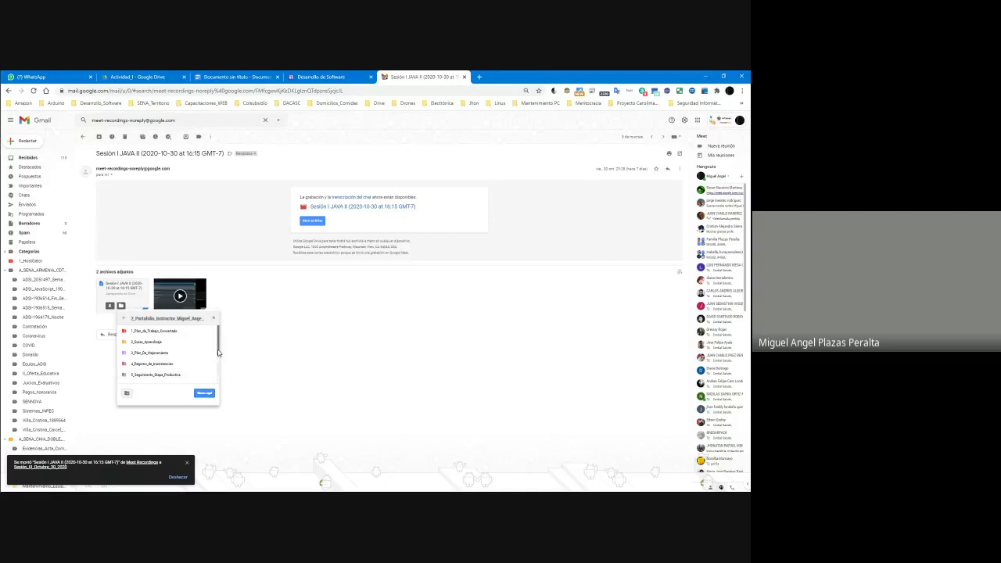
scroll(214, 363, "down", 2)
left_click(211, 371)
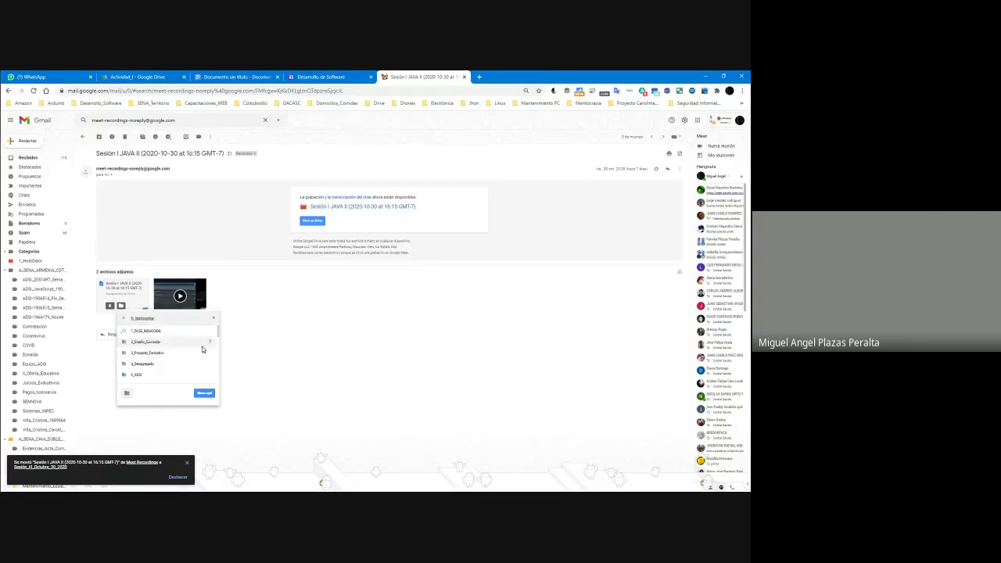
Browse down through the ADSI and Java folders to the Java_Fase_I folder for the transcript's destination.
left_click(211, 377)
scroll(218, 350, "down", 2)
scroll(218, 350, "down", 1)
left_click(208, 360)
left_click(212, 345)
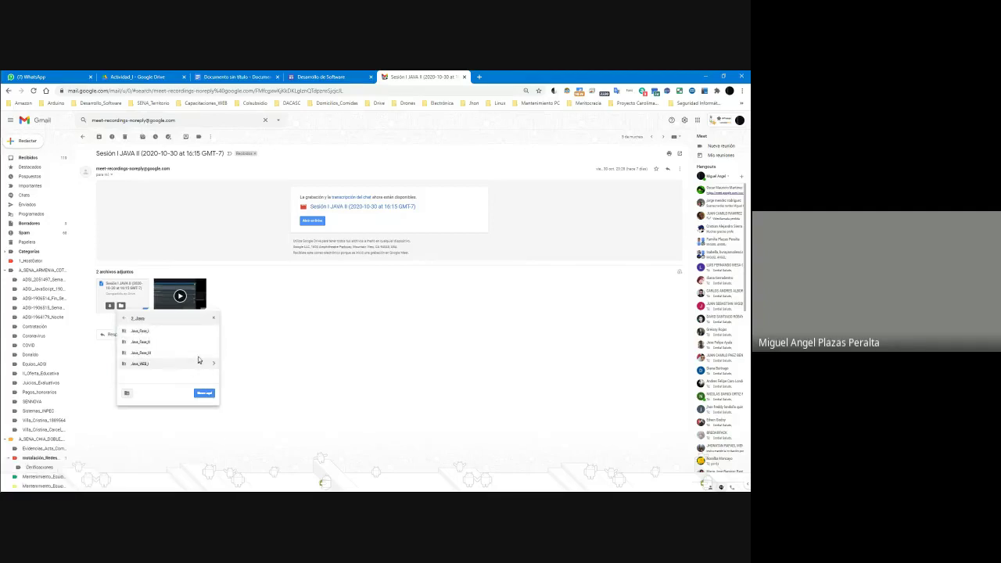
left_click(209, 331)
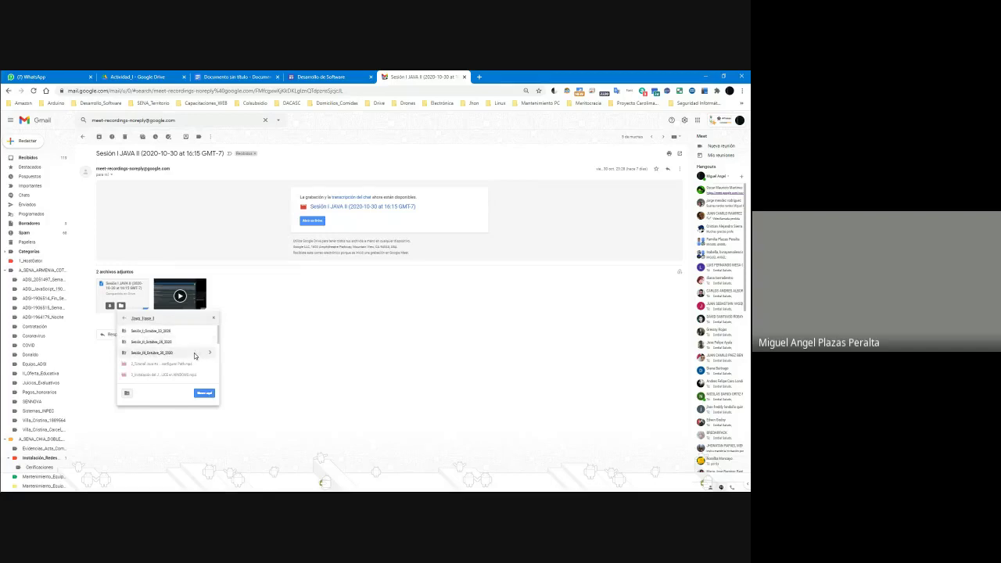
Move the chat transcript into the Sesión_III_Octubre_30_2020 folder and accept the change in who has access.
left_click(209, 355)
left_click(201, 392)
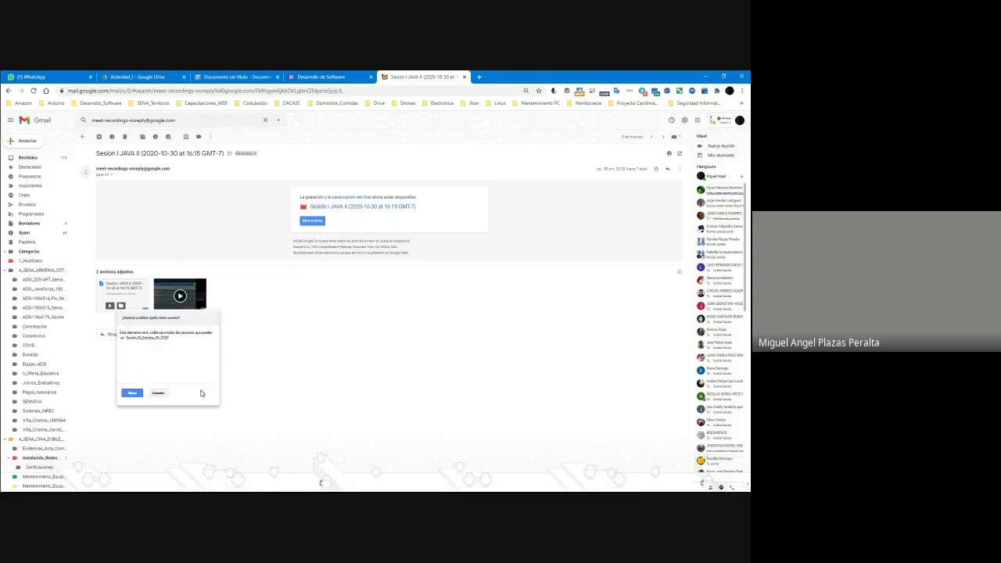
left_click(139, 394)
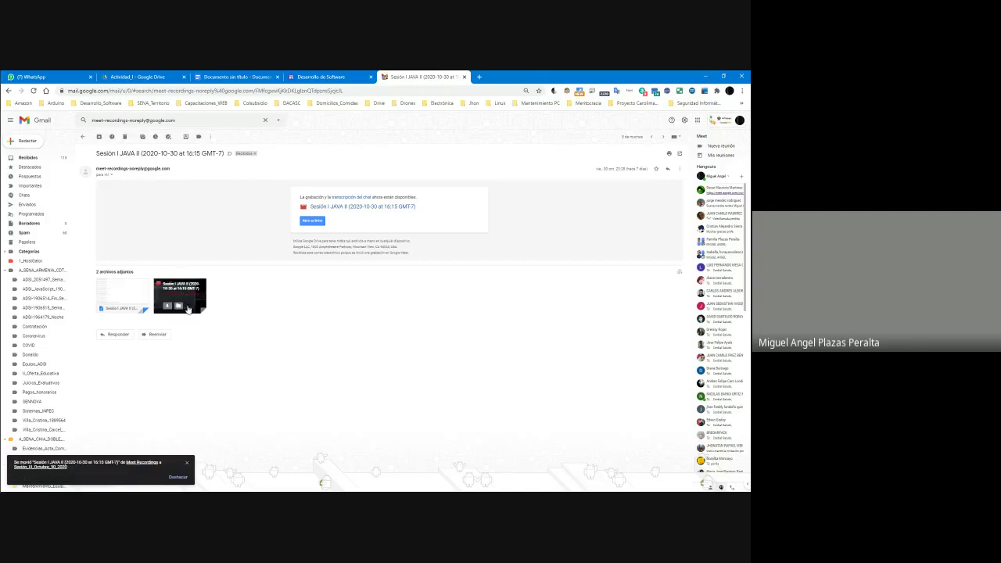
Open the Sesión_III_Octubre_30_2020 folder in Drive from the video's location and copy the session video's sharing link.
left_click(181, 308)
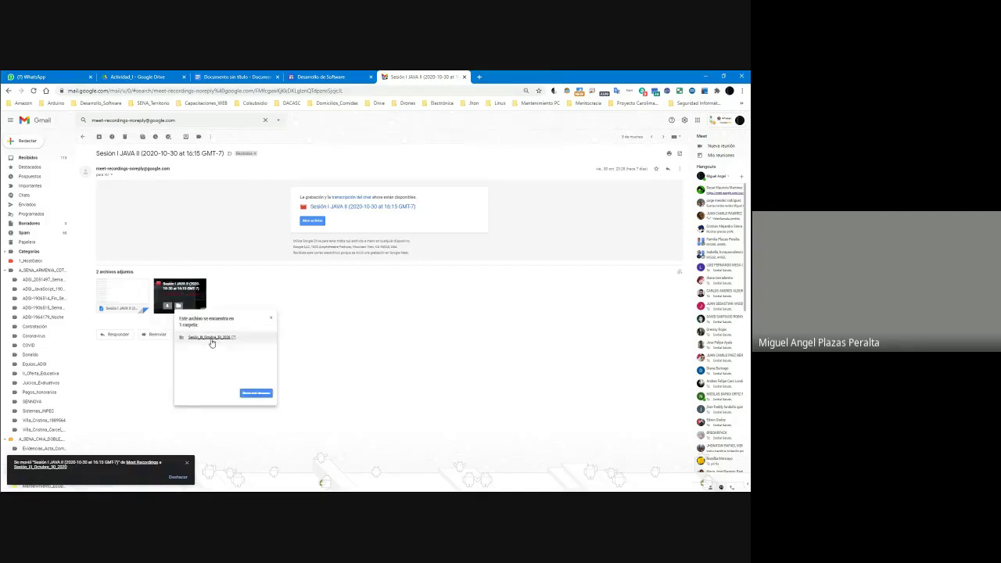
left_click(212, 342)
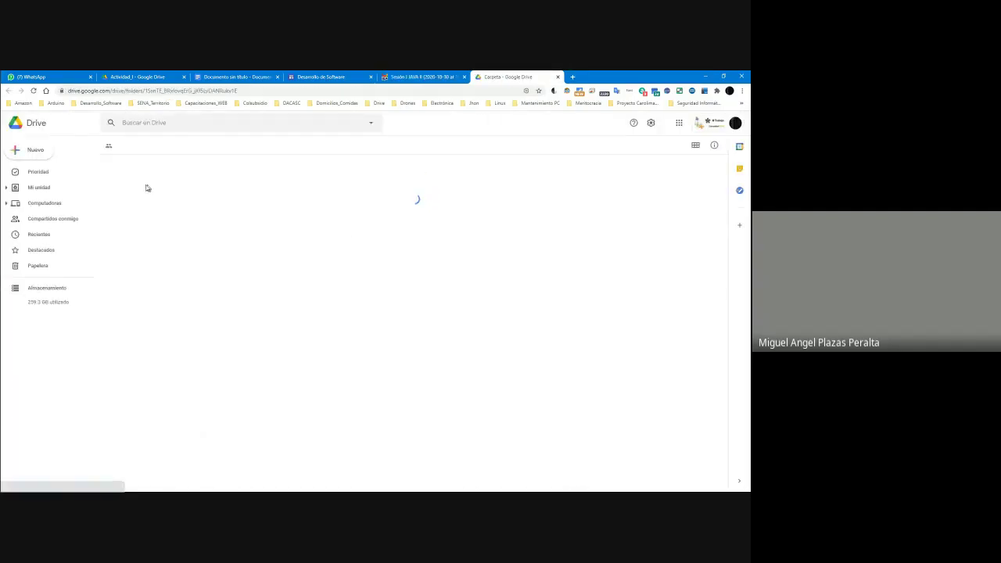
right_click(147, 201)
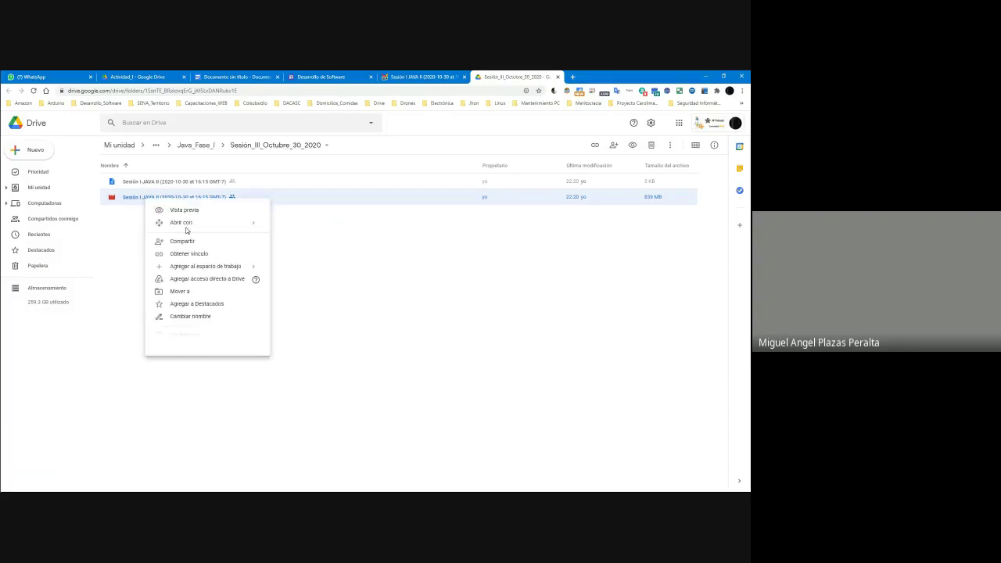
left_click(188, 255)
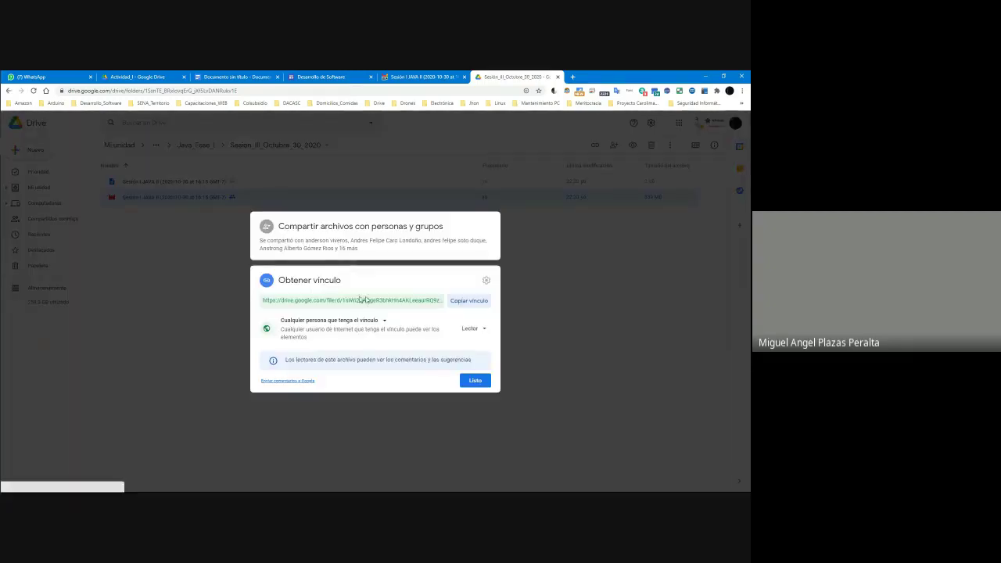
left_click(458, 299)
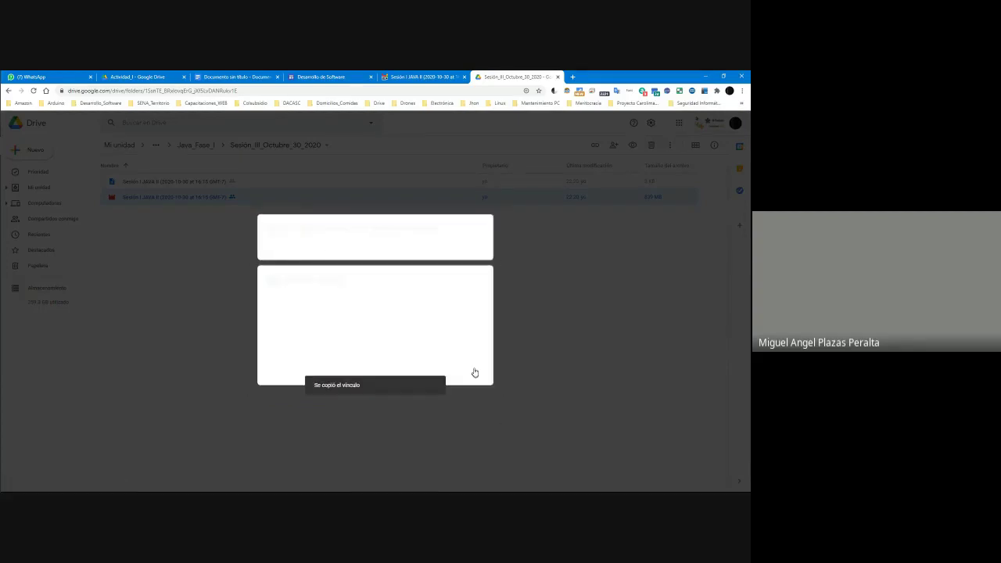
left_click(475, 381)
Switch to the Desarrollo de Software site in Google Sites and leave the preview to edit the Java_I page's session cards.
key("ctrl+Page_Up")
key("ctrl+Page_Up")
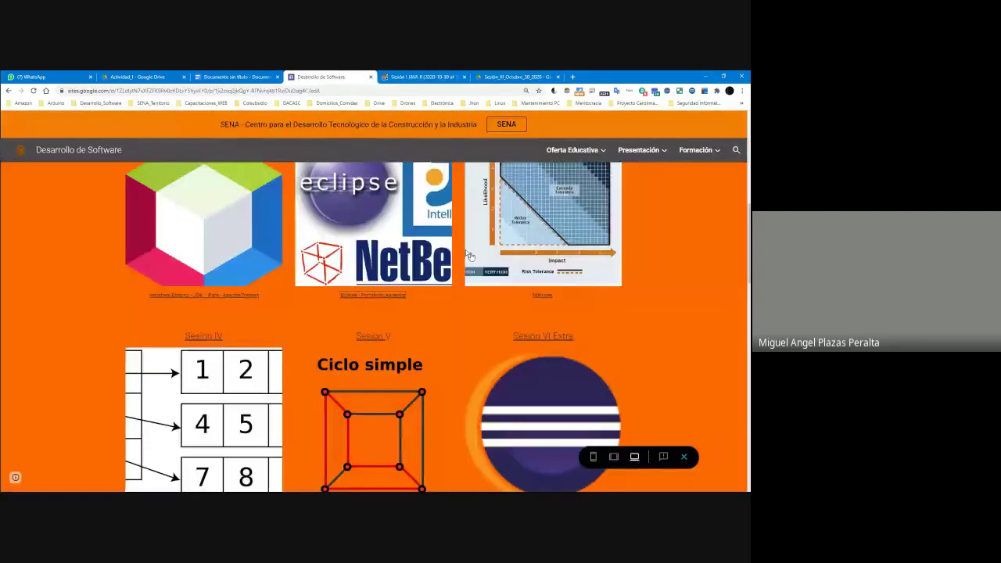
scroll(544, 291, "up", 3)
scroll(543, 288, "down", 5)
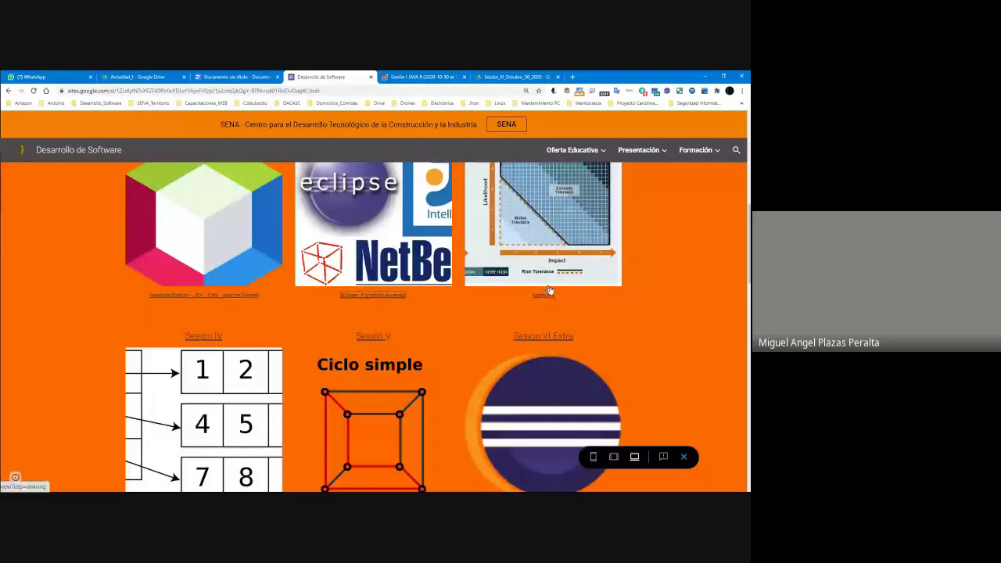
left_click(683, 458)
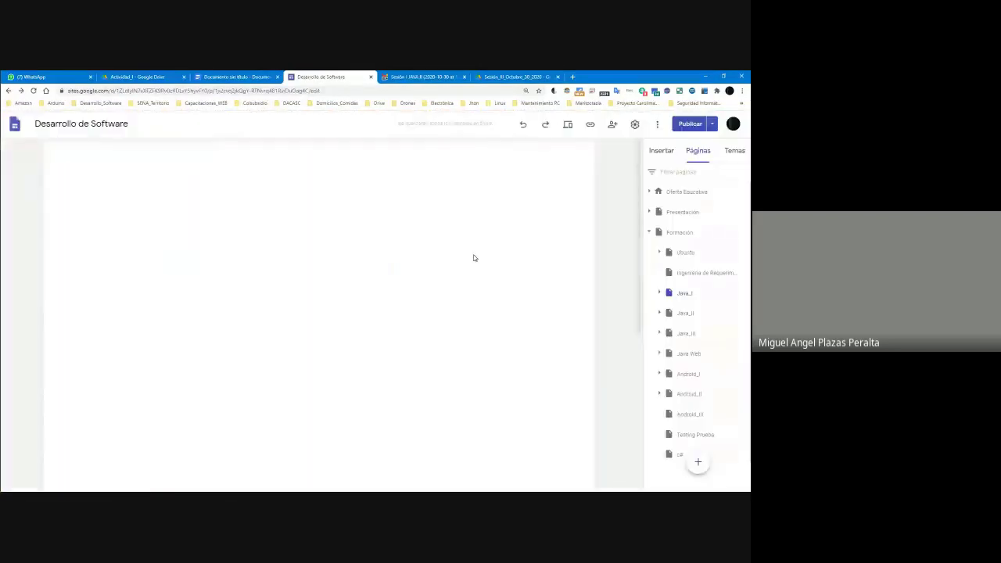
scroll(516, 300, "down", 10)
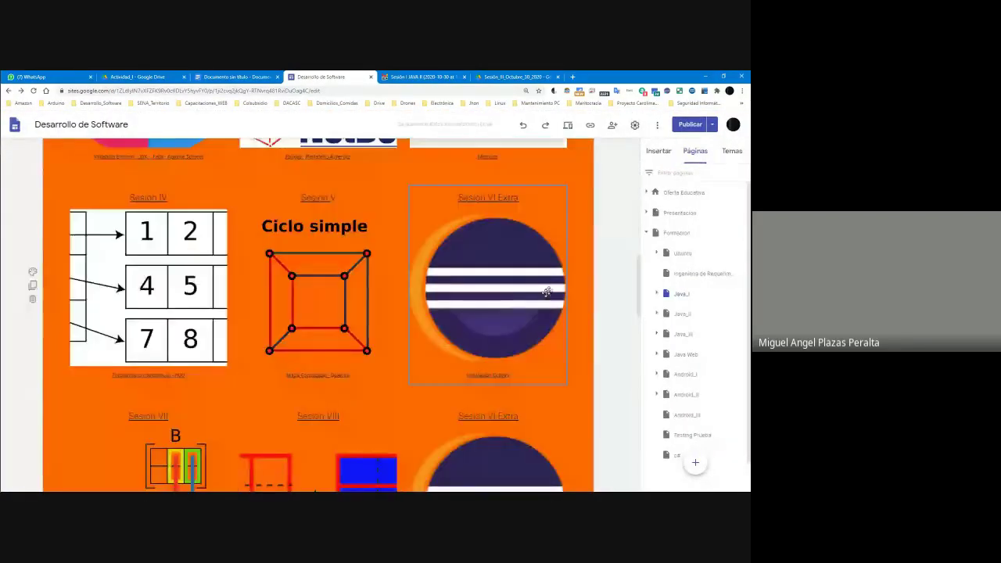
Check October 2020 in the system calendar to place the October 30 session, and close the calendar.
mouse_move(22, 450)
left_click(12, 483)
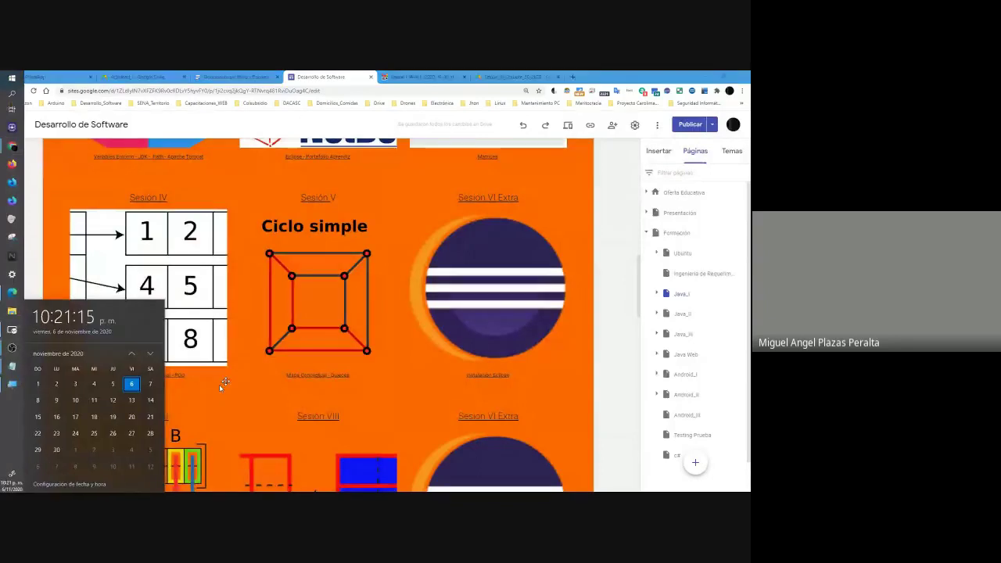
left_click(133, 355)
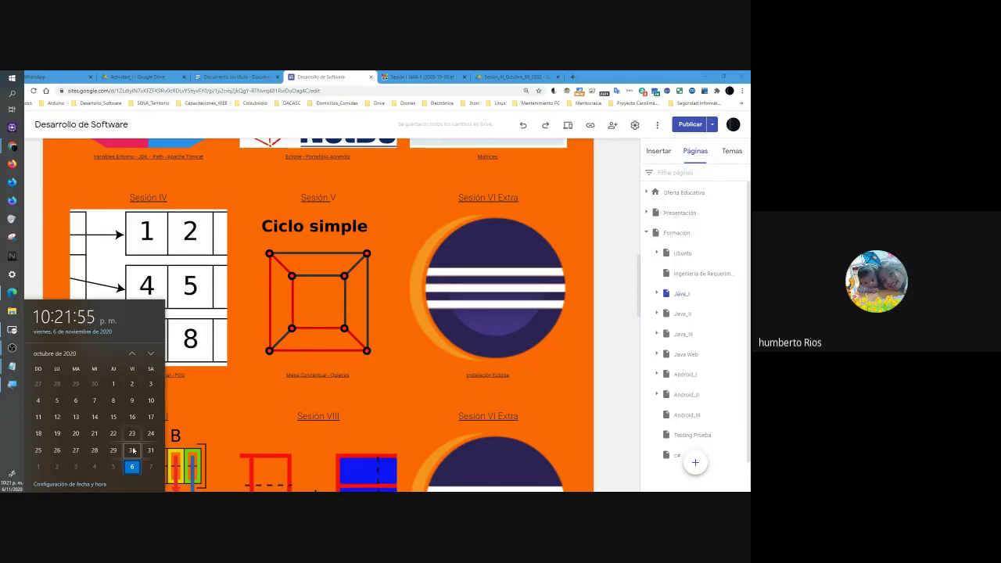
left_click(616, 315)
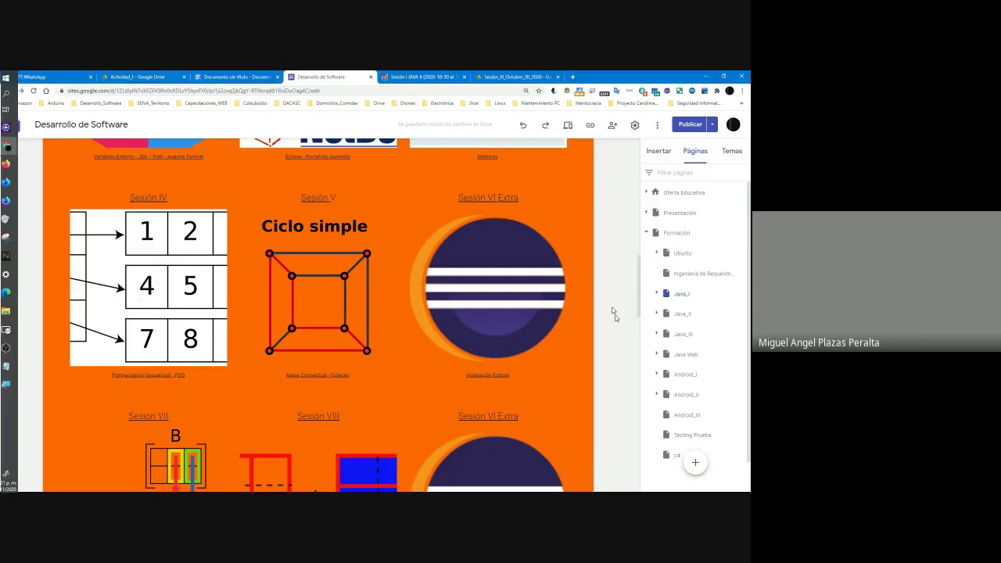
Replace the link of the Sesión IV heading with the copied Drive link of the session video.
left_click_drag(639, 292, 641, 258)
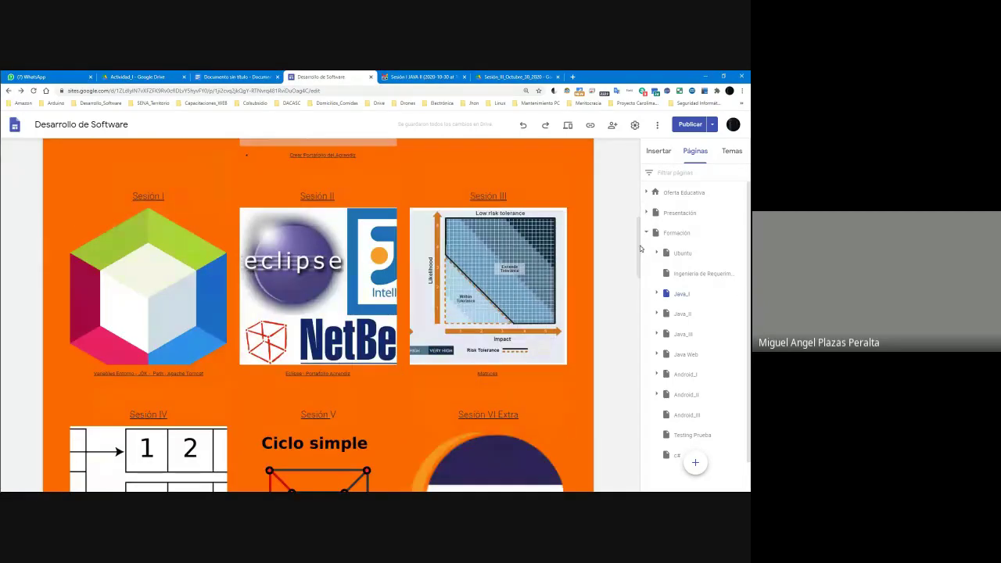
scroll(640, 249, "down", 3)
left_click(158, 223)
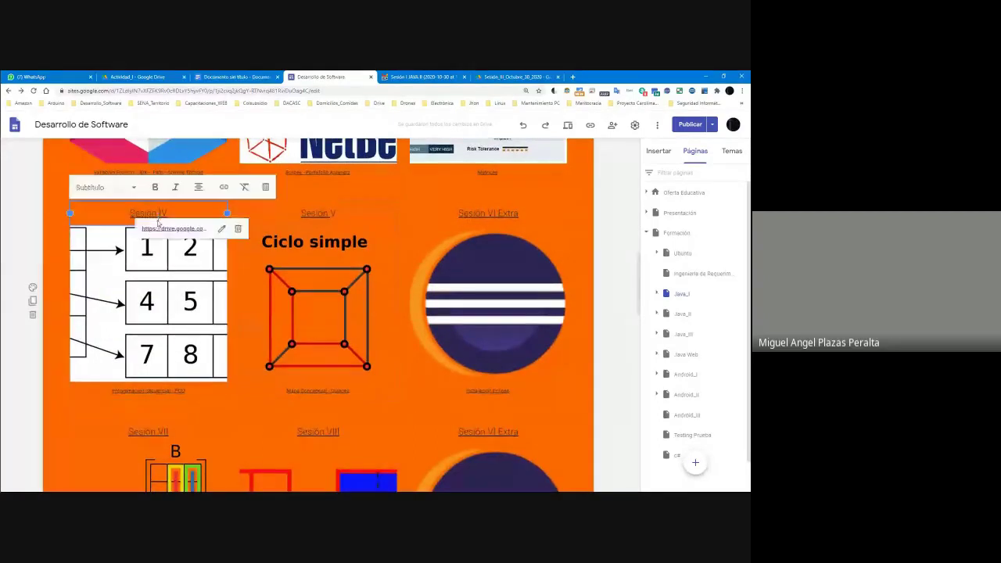
left_click(220, 230)
triple_click(257, 264)
key("ctrl+v")
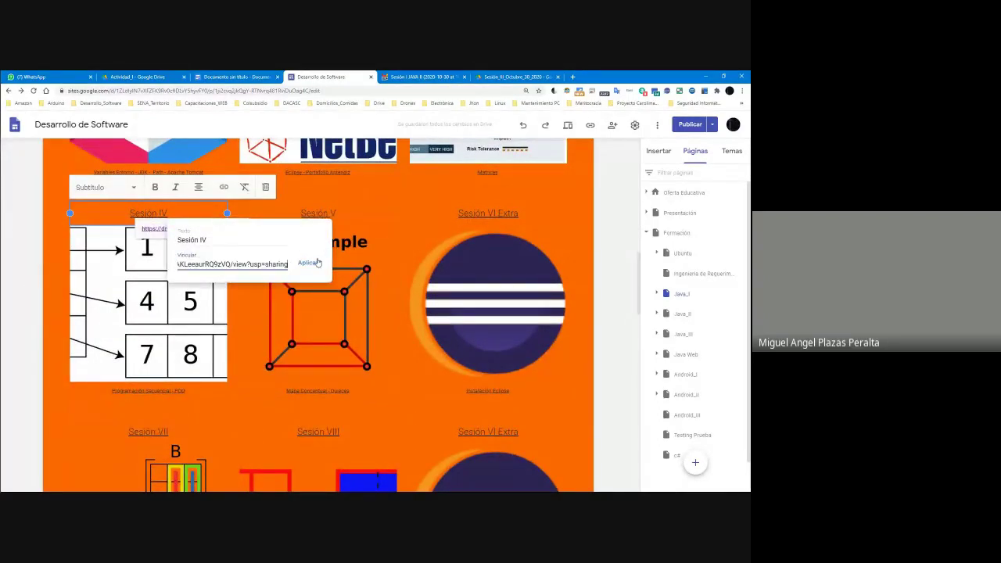
left_click(308, 263)
Set the Sesión IV card's image to link to the copied session video.
left_click(167, 287)
left_click(167, 287)
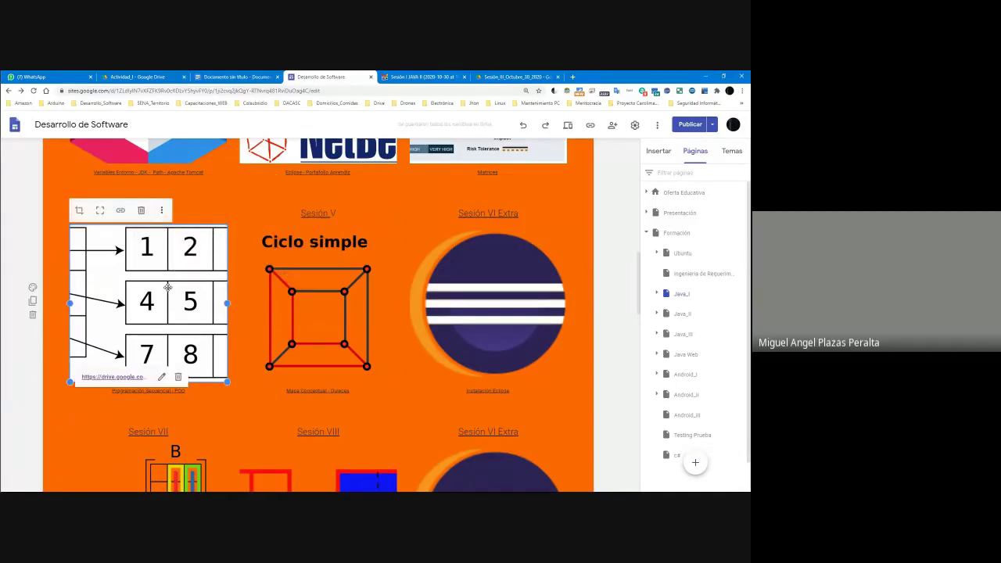
left_click(120, 211)
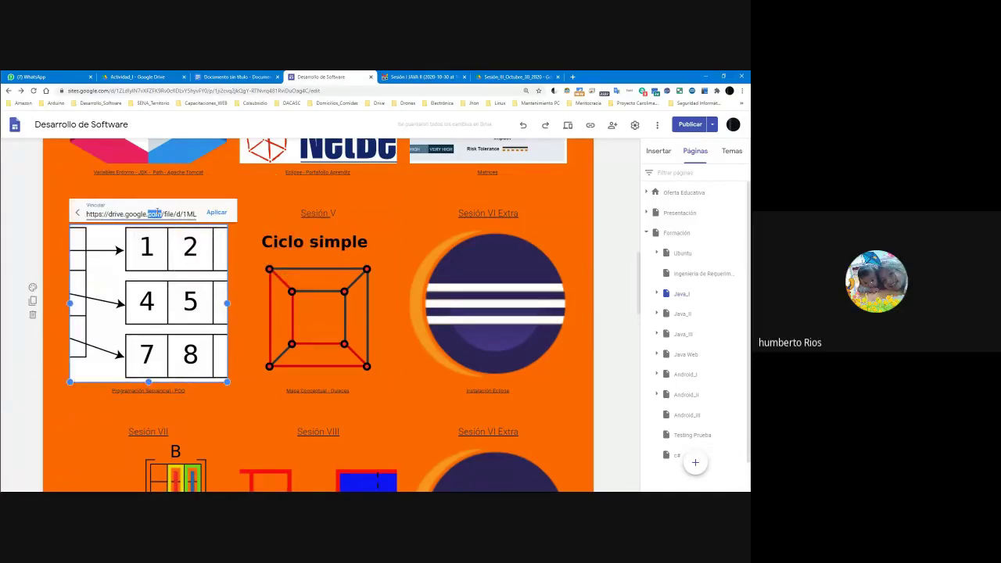
key("ctrl+v")
left_click(217, 212)
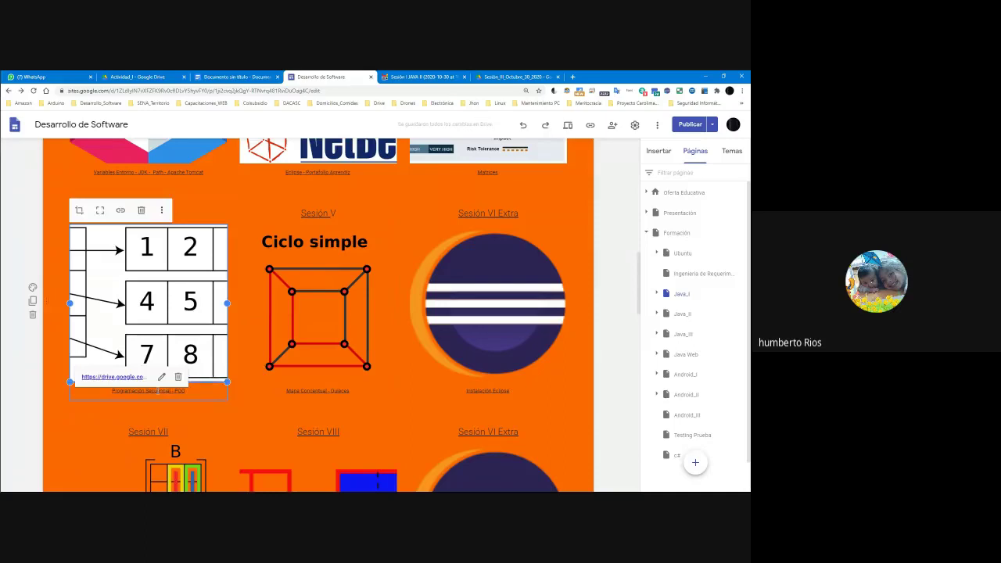
Replace the link of the Programación Secuencial - POO caption under the Sesión IV image with the copied video link.
left_click(166, 391)
left_click(204, 406)
triple_click(225, 439)
key("ctrl+v")
left_click(326, 439)
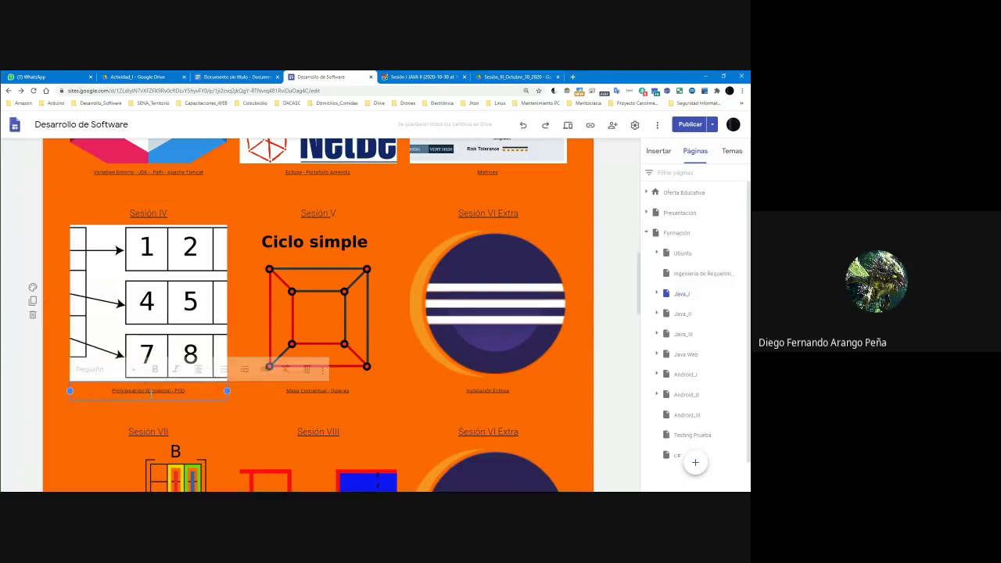
Change the Sesión IV caption's text to "Instalación de Apache Tomat en Eclipse".
left_click(204, 406)
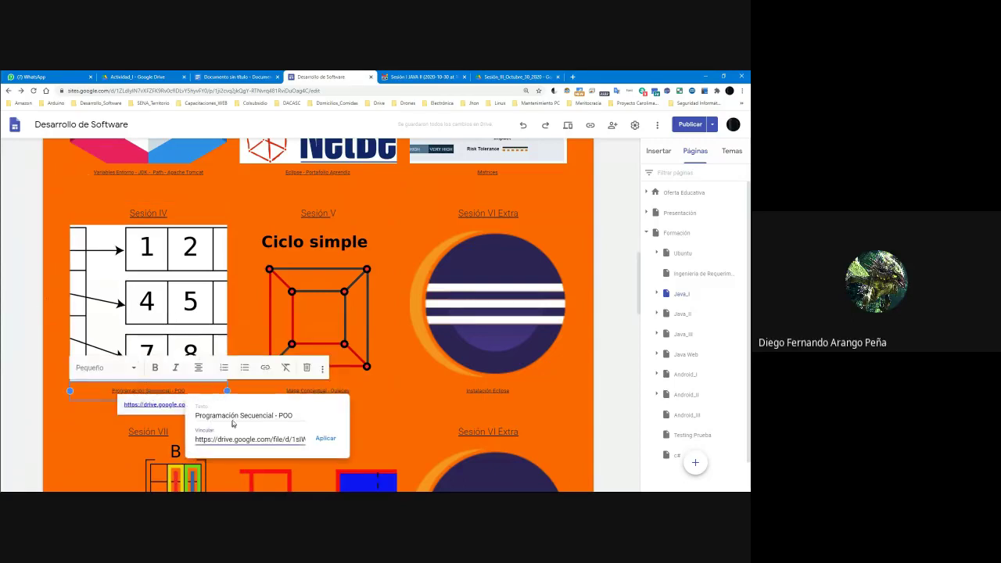
triple_click(282, 417)
type("Ir")
type("stalación de")
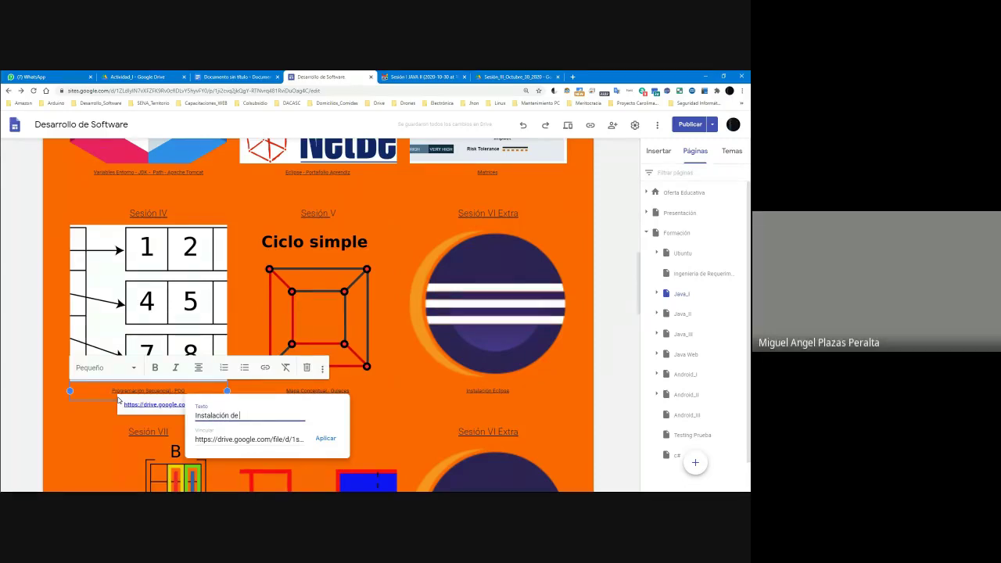
type(" Apach")
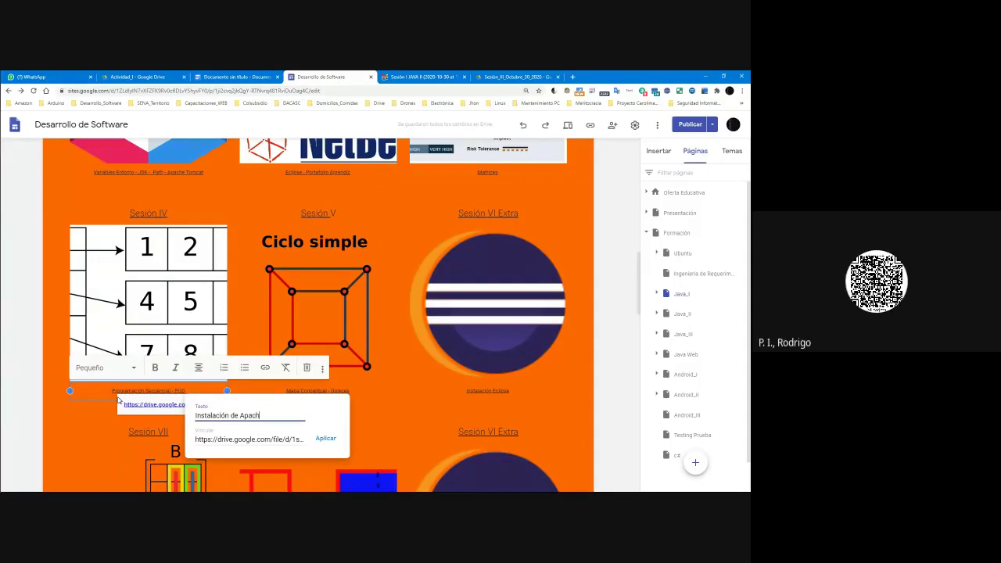
type("e Tomat en Eclipse")
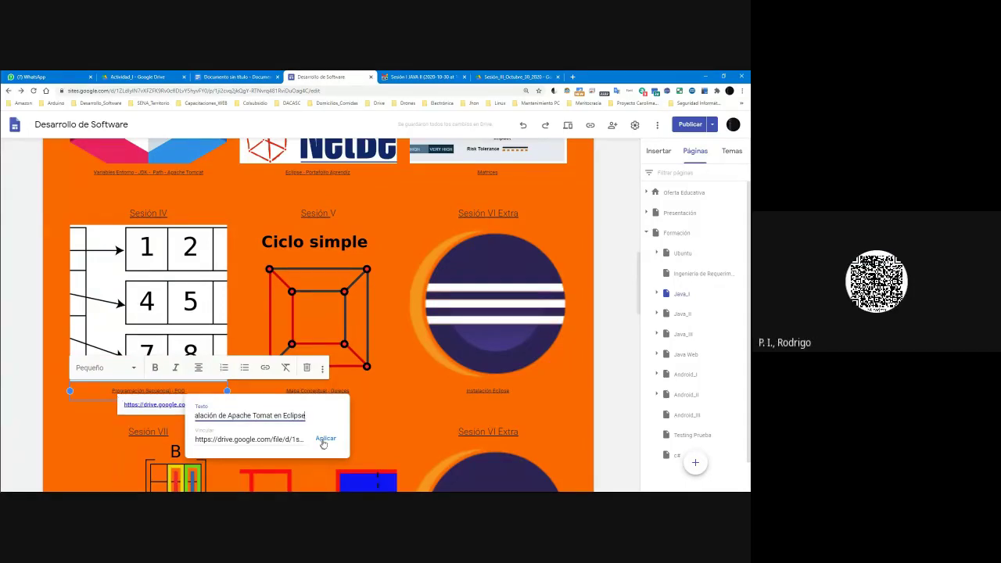
left_click(325, 439)
Start replacing the Sesión IV card's image and search Drive for "eclipse IDE tomcat".
left_click(165, 316)
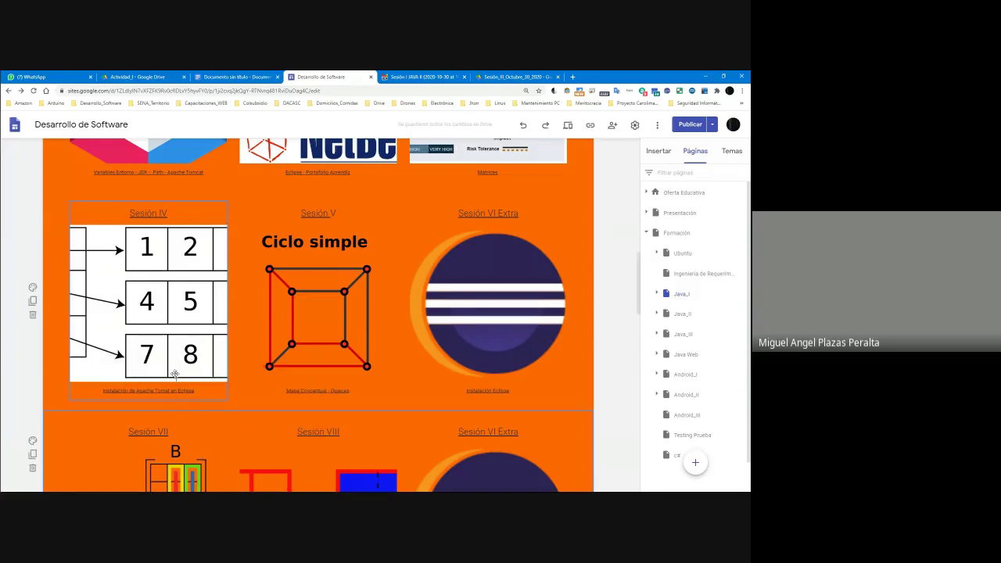
left_click(166, 313)
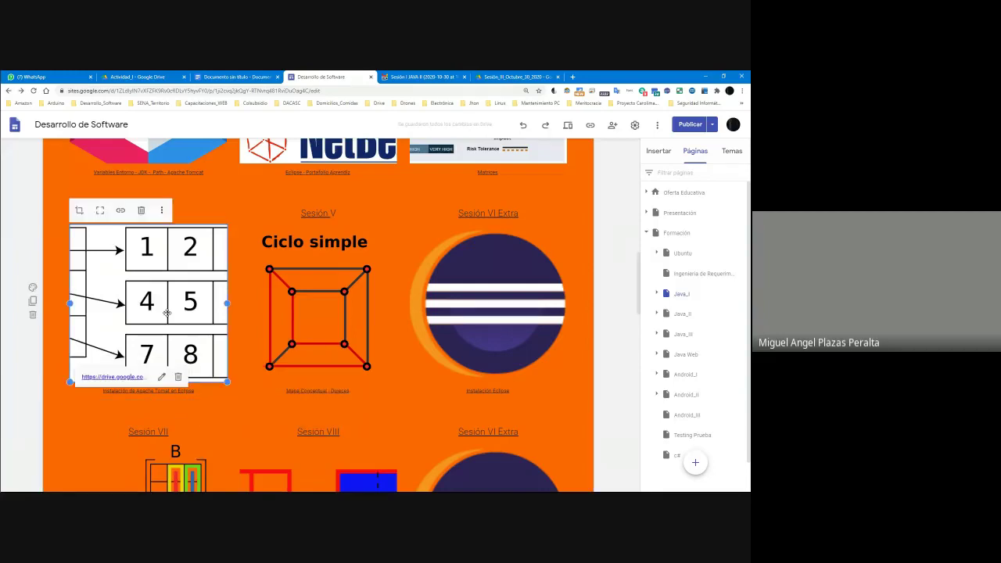
left_click(161, 210)
mouse_move(175, 220)
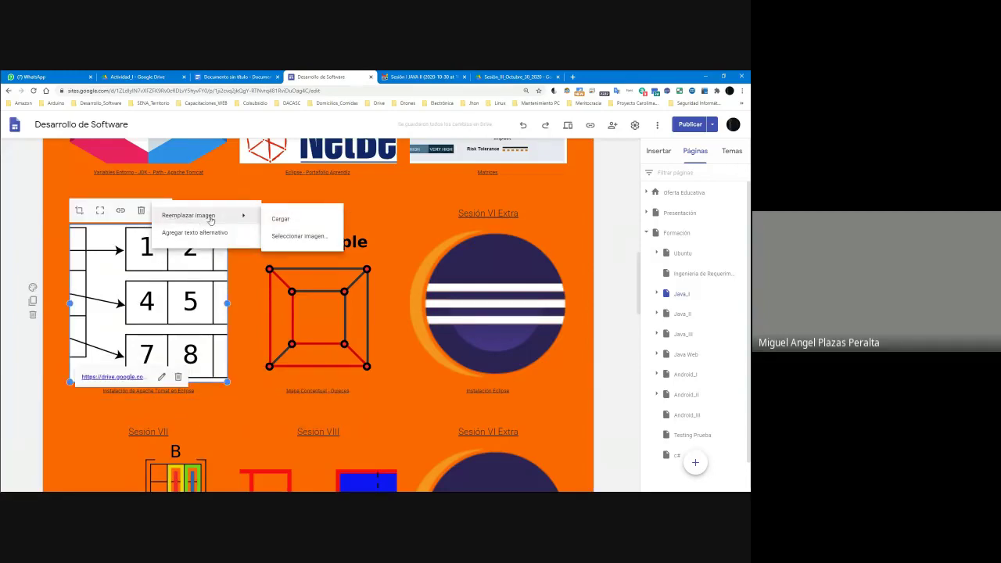
left_click(296, 236)
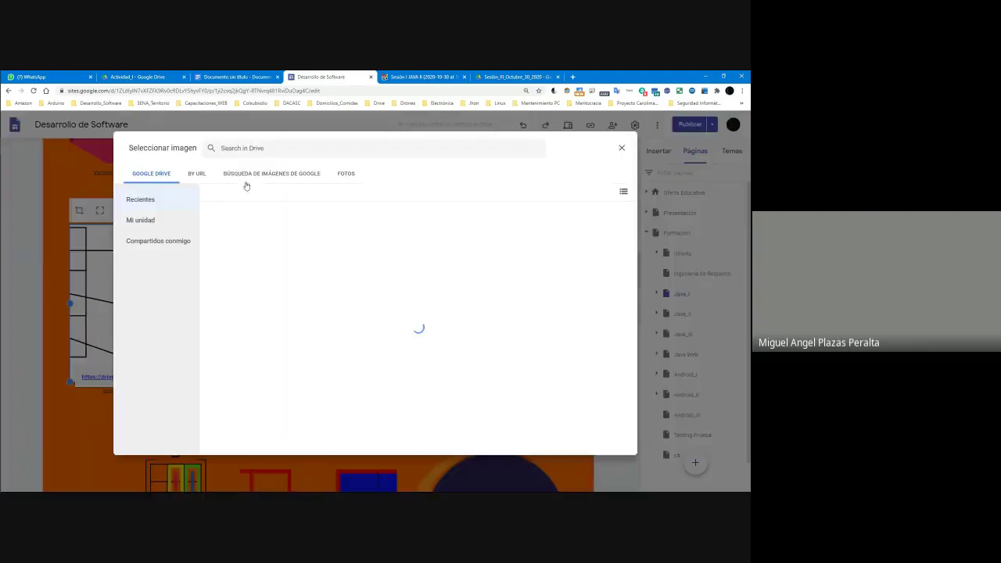
left_click(251, 149)
type("ecl")
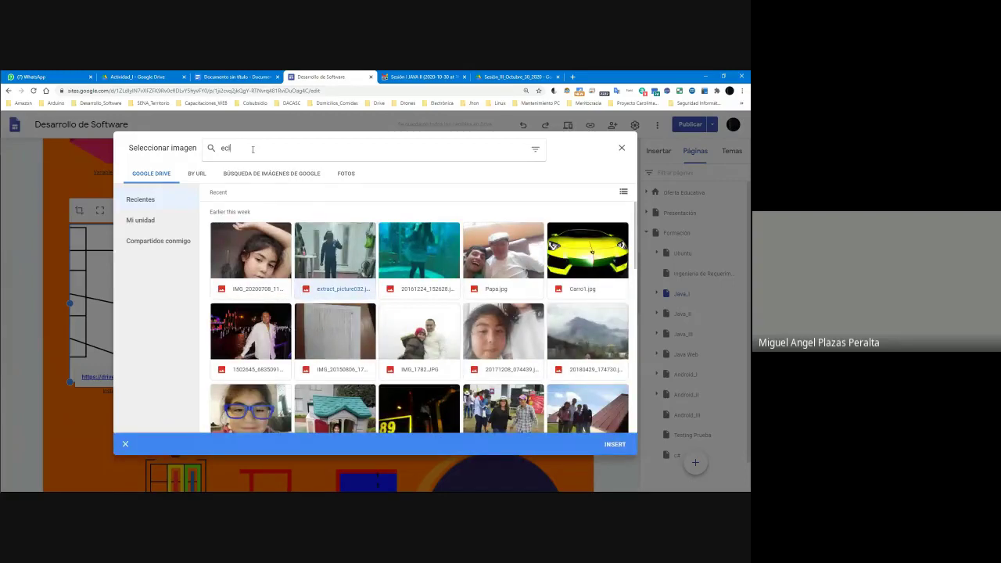
type("ipse IDE tomcat")
key("Return")
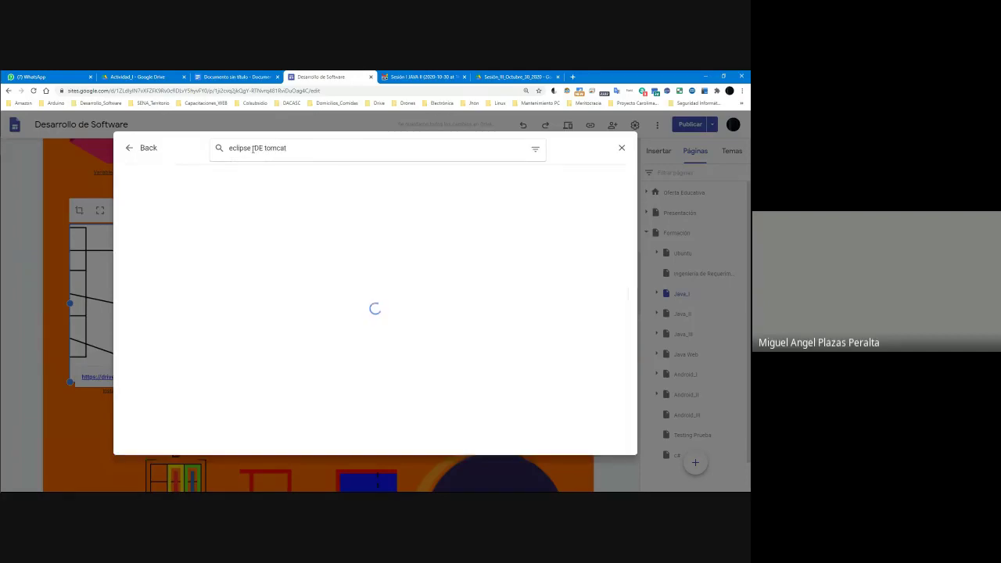
Copy the "eclipse IDE tomcat" search text and search Google Images with it for the Sesión IV picture.
left_click_drag(287, 148, 258, 149)
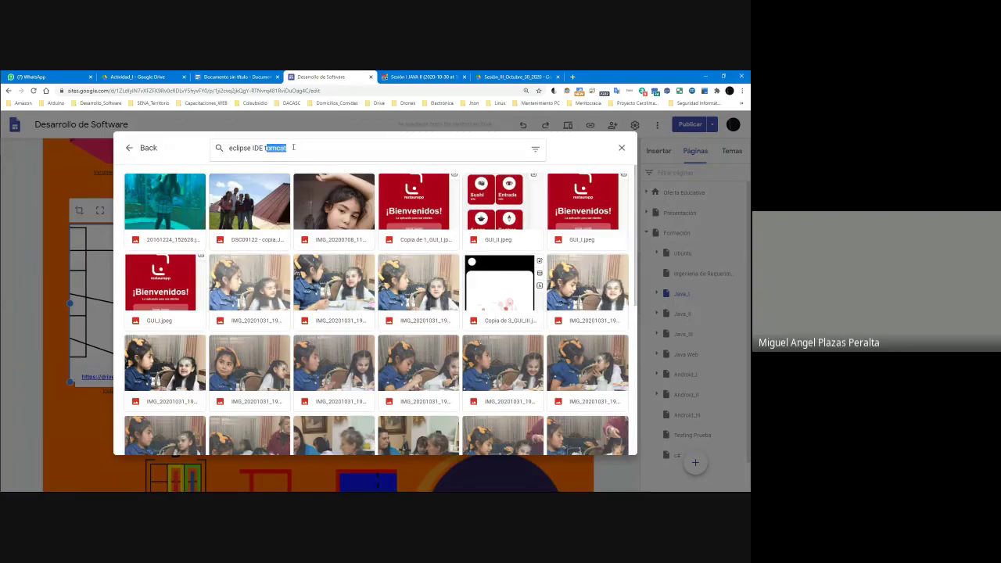
double_click(240, 148)
key("ctrl+a")
key("ctrl+c")
key("BackSpace")
left_click(130, 148)
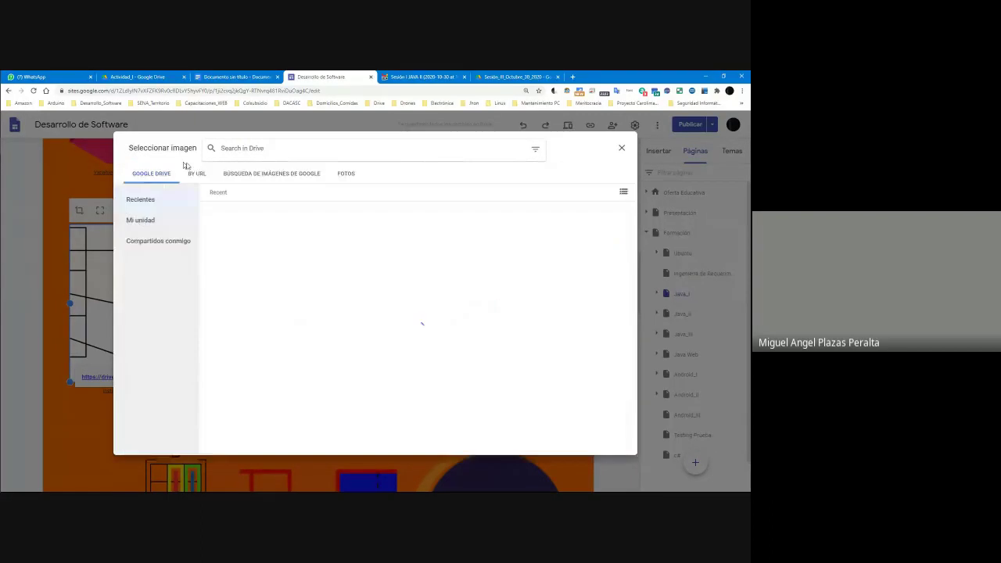
left_click(234, 174)
key("ctrl+v")
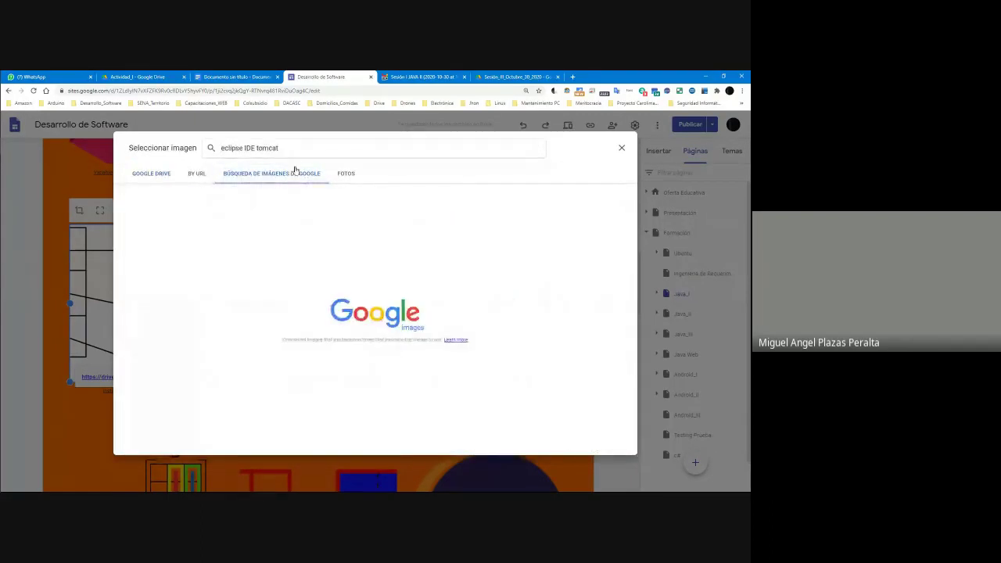
key("Return")
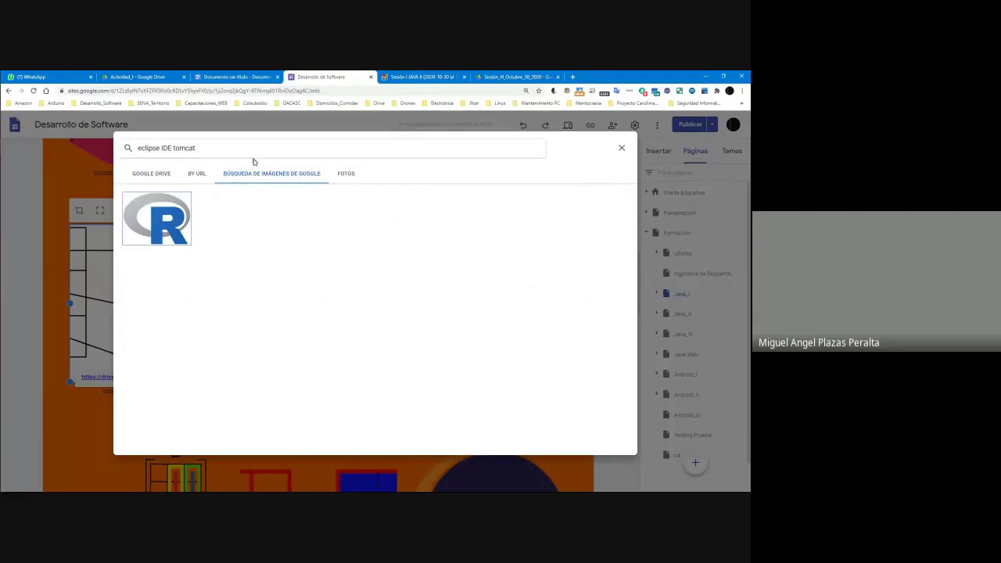
Shorten the image search to "eclipse IDE" and try to replace the Sesión IV image with the round Eclipse logo.
left_click_drag(196, 148, 178, 148)
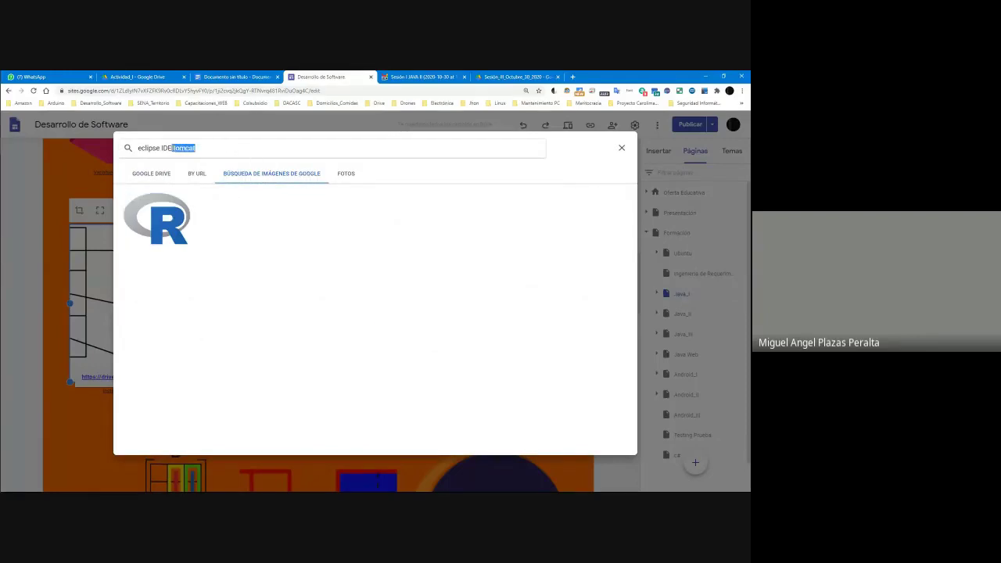
key("BackSpace")
key("Return")
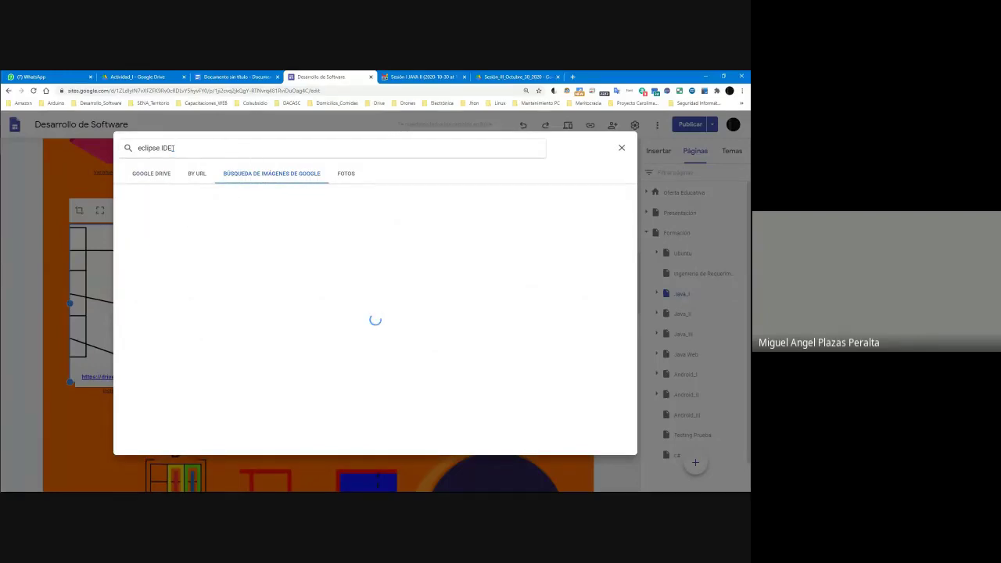
scroll(393, 240, "down", 3)
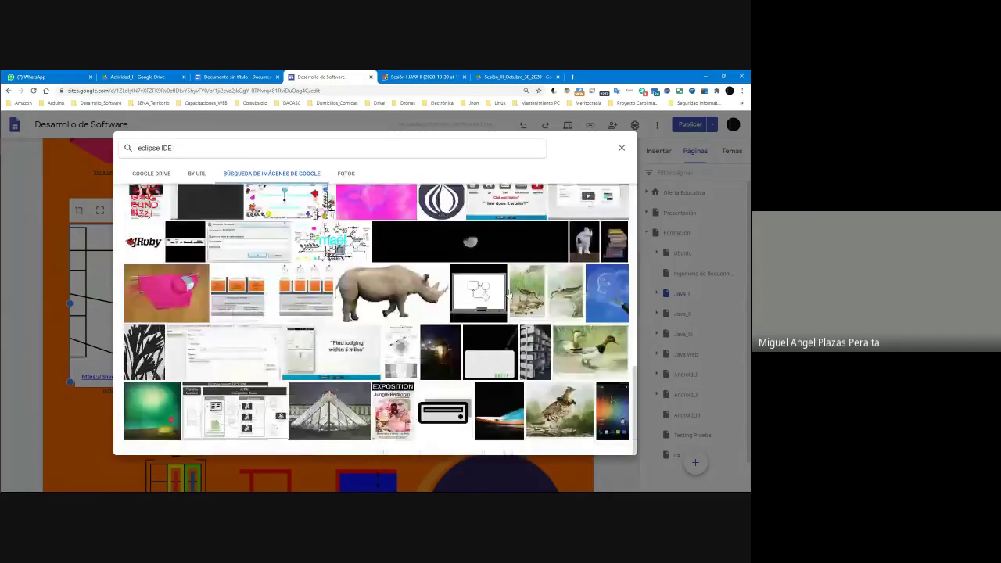
scroll(430, 227, "up", 3)
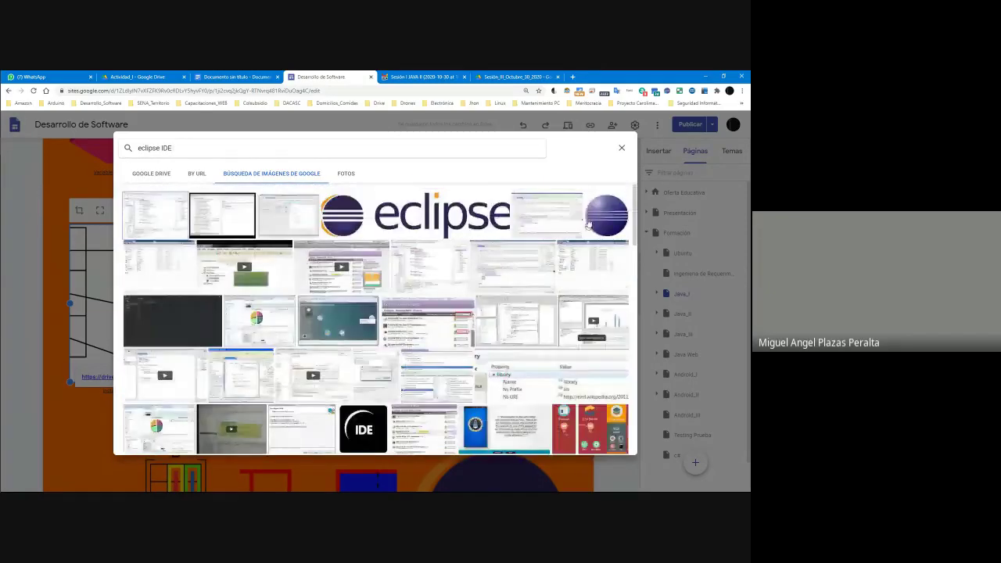
left_click(400, 222)
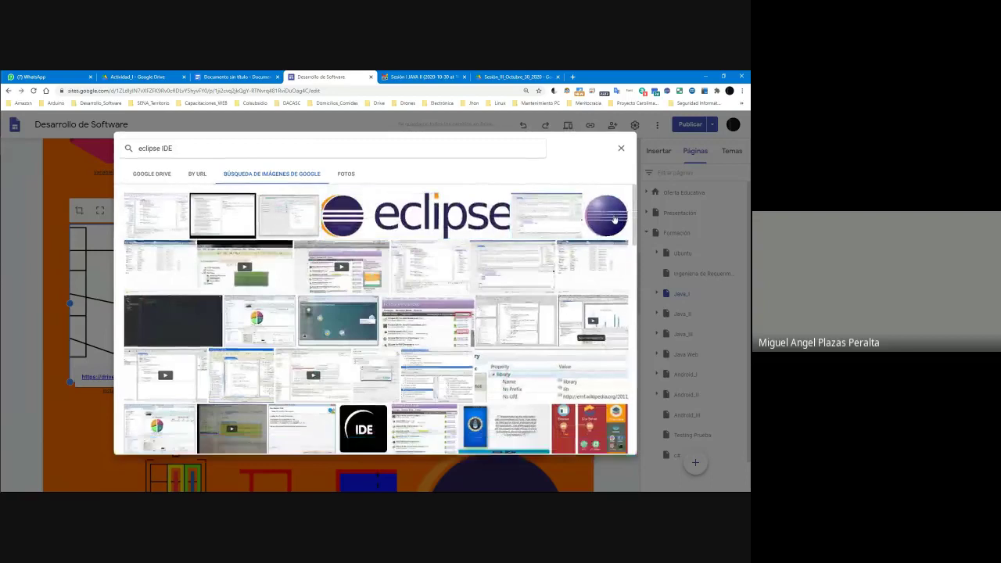
double_click(616, 219)
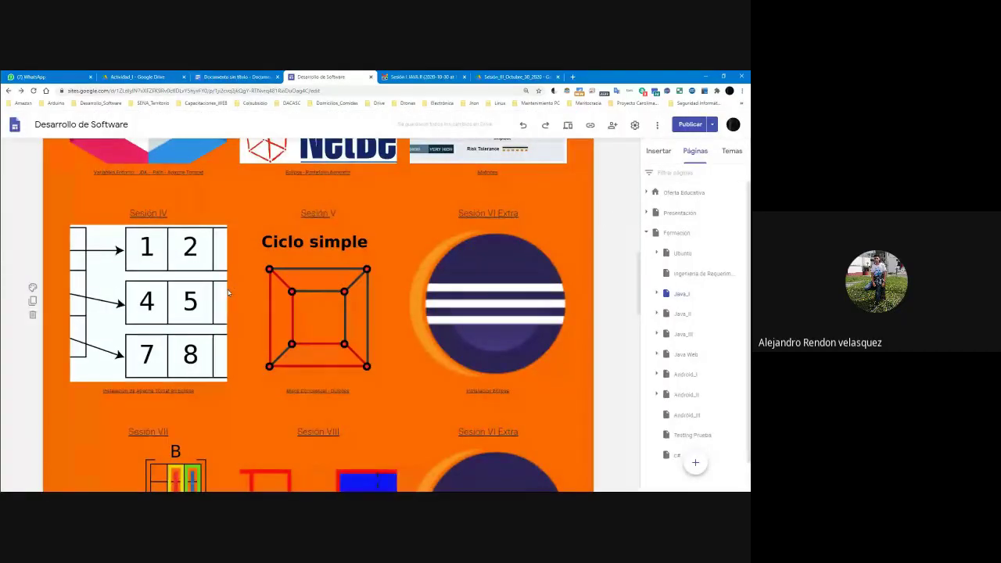
left_click(186, 289)
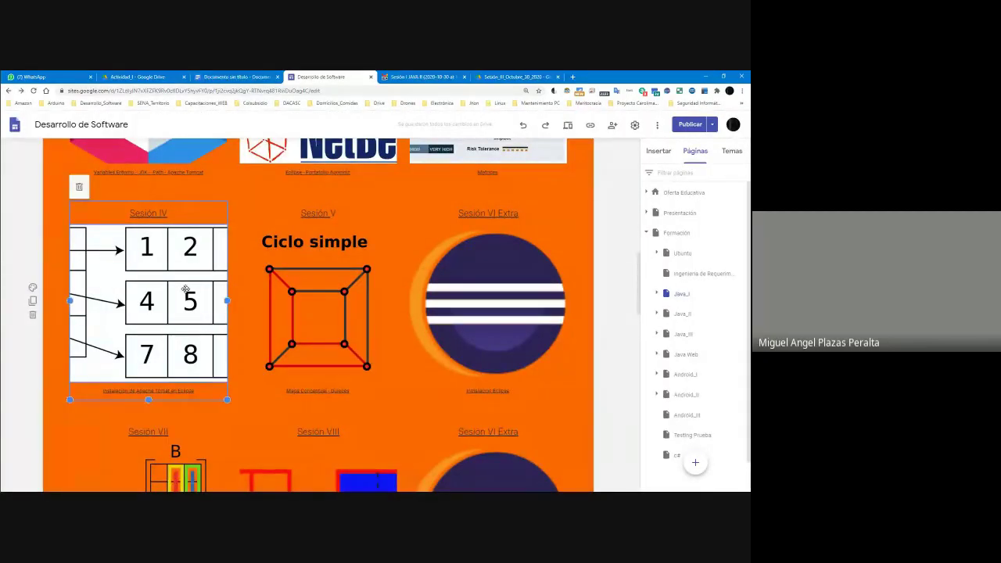
left_click(160, 251)
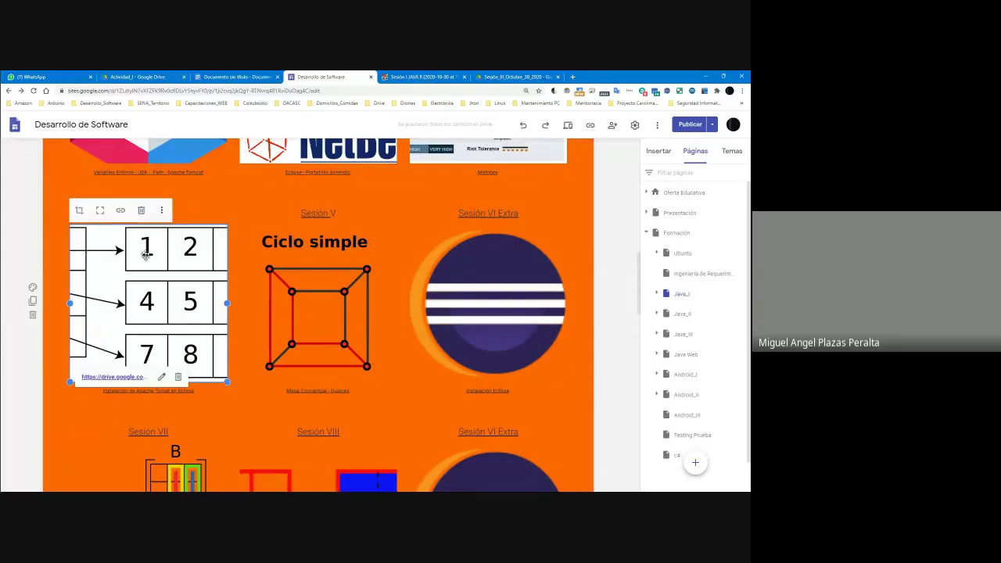
double_click(145, 268)
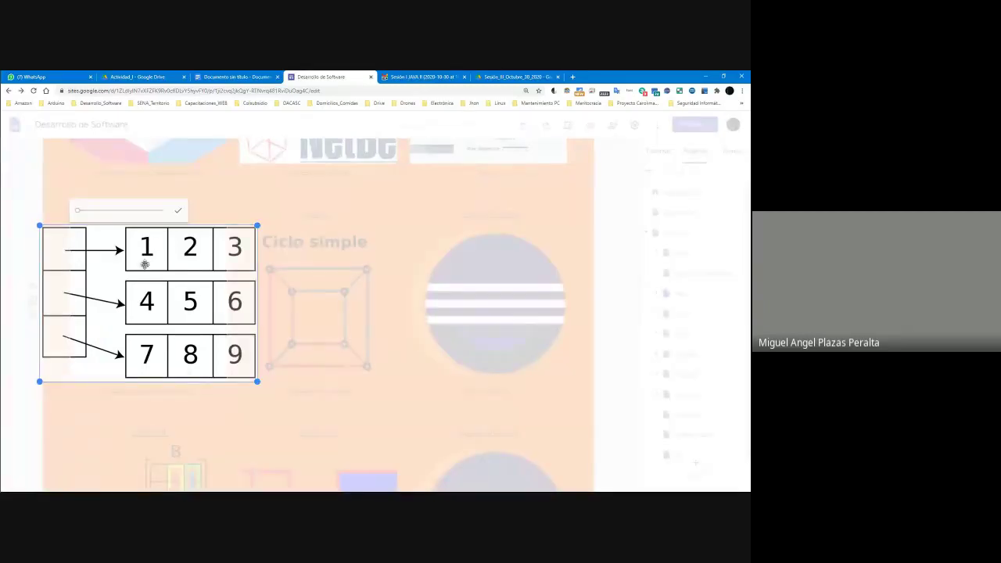
left_click(177, 212)
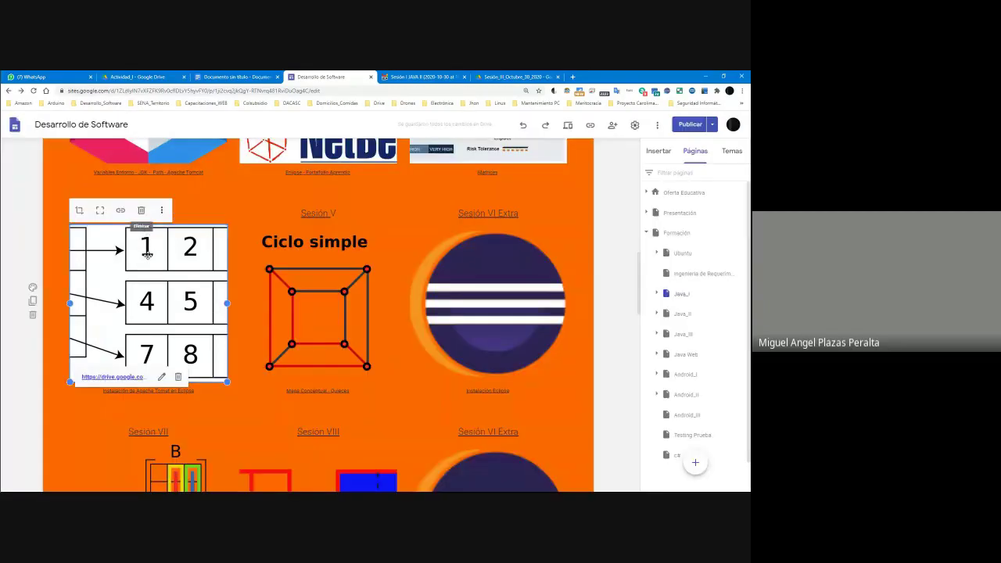
double_click(147, 255)
key("Escape")
left_click_drag(166, 259, 172, 303)
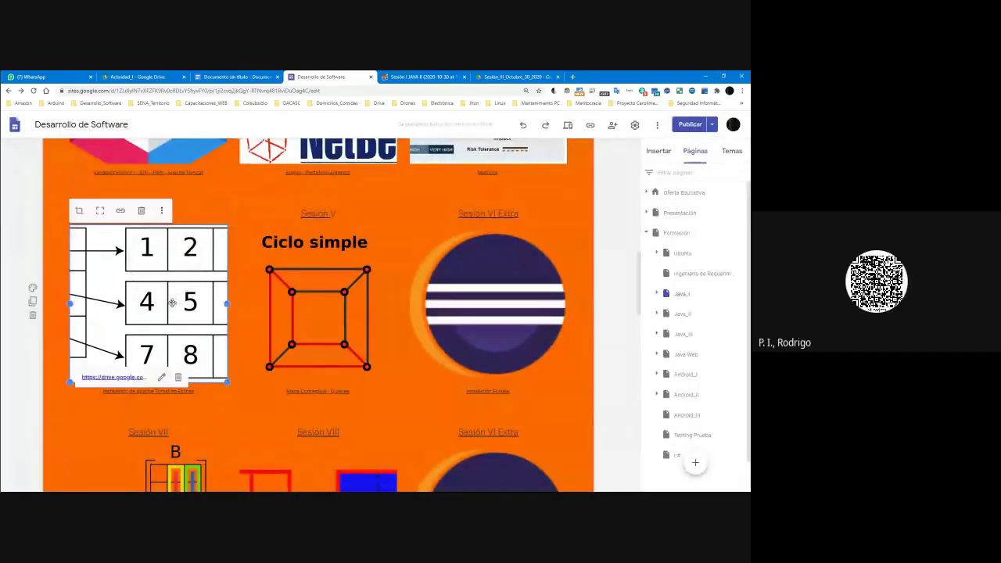
double_click(172, 303)
key("Return")
left_click(162, 211)
left_click(181, 213)
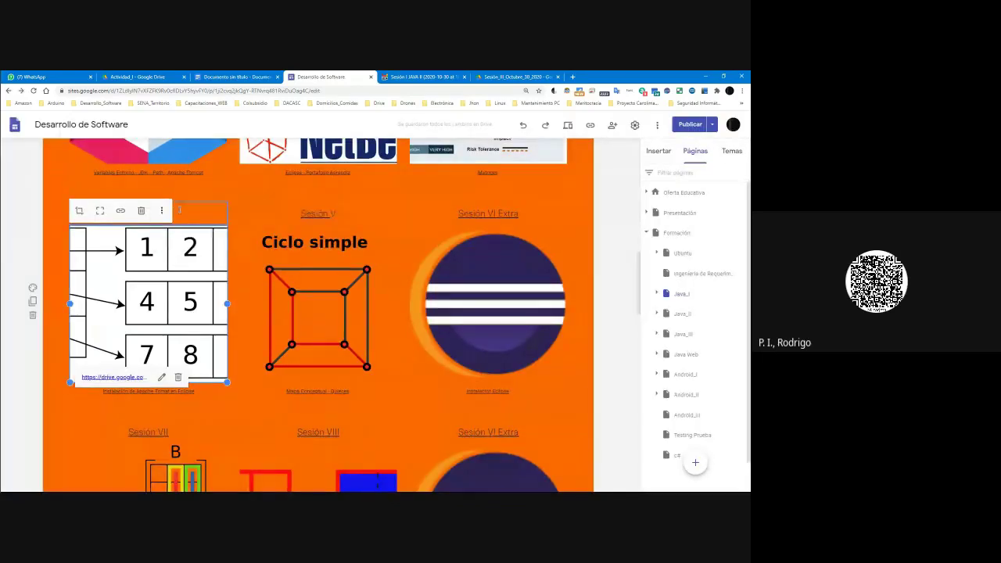
Start replacing the Sesión IV card's image and search Google Images for "apache tomcat".
left_click(162, 211)
mouse_move(181, 213)
left_click(283, 237)
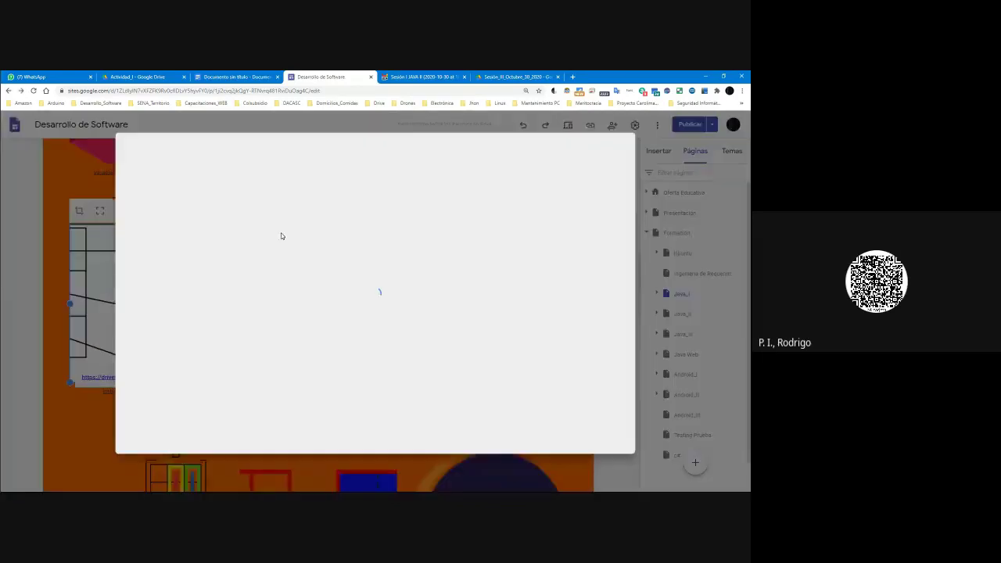
left_click(275, 149)
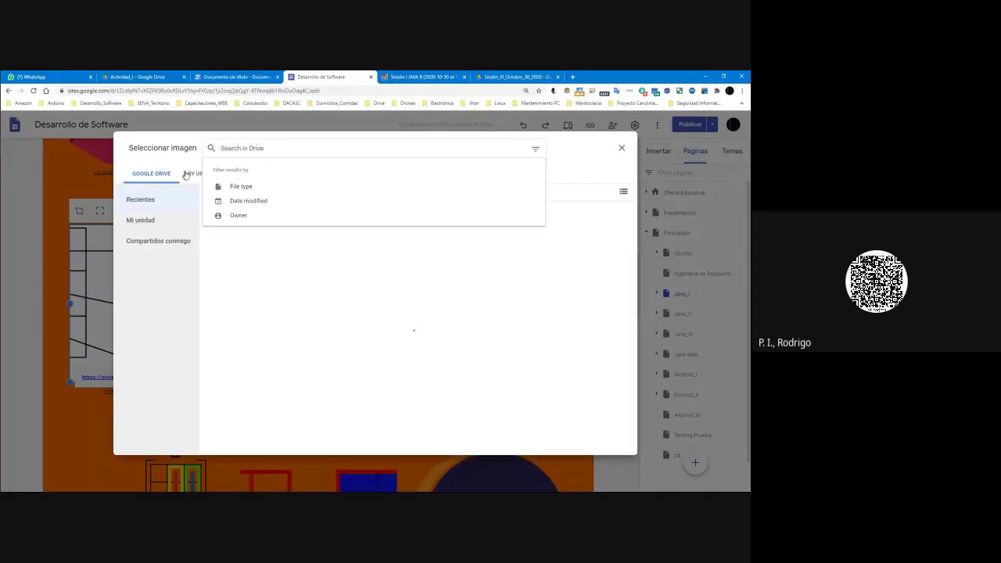
left_click(242, 174)
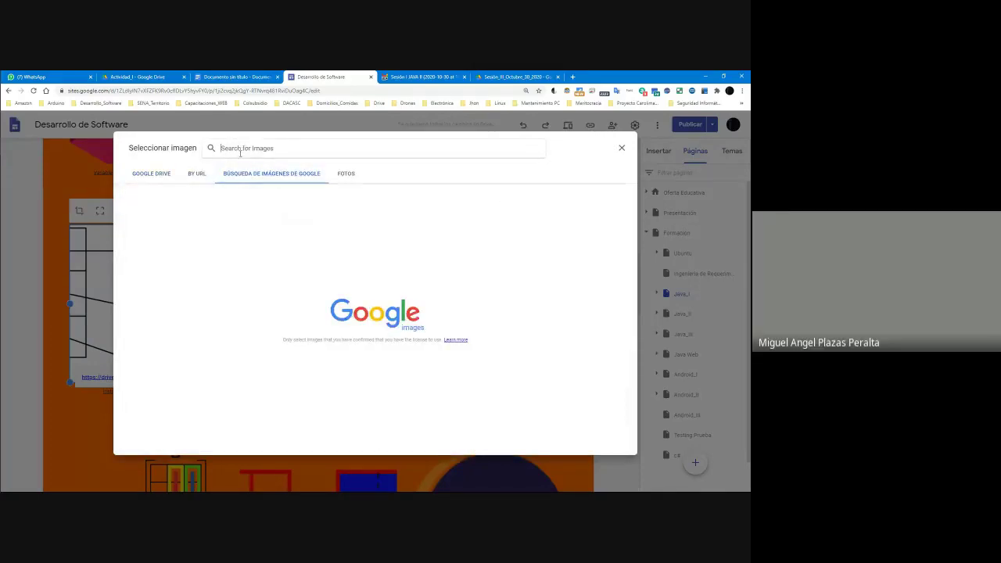
type("apache tomcat")
key("Return")
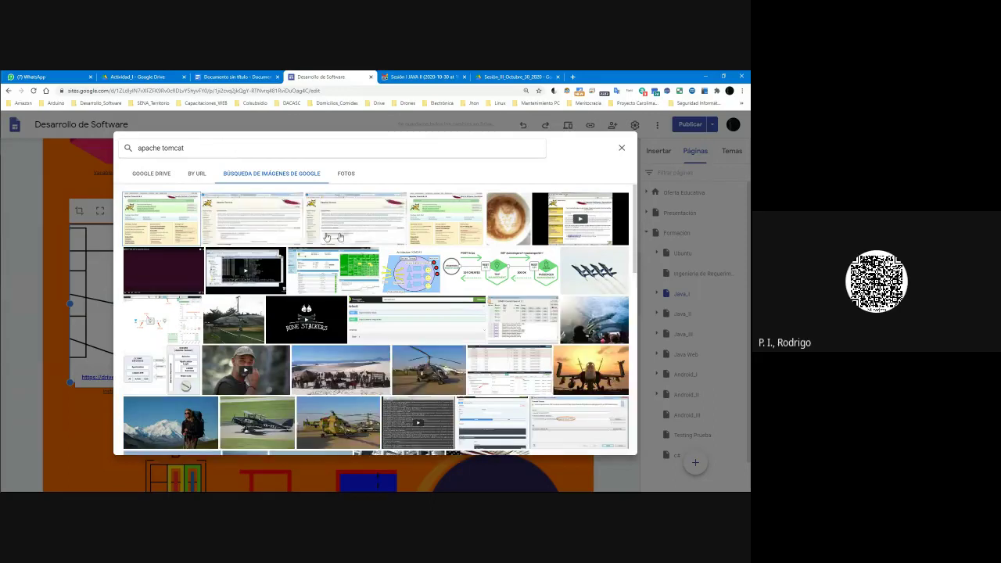
Insert the Apache Tomcat welcome page video thumbnail from the results as the Sesión IV card's image.
left_click_drag(635, 221, 636, 254)
scroll(311, 231, "up", 3)
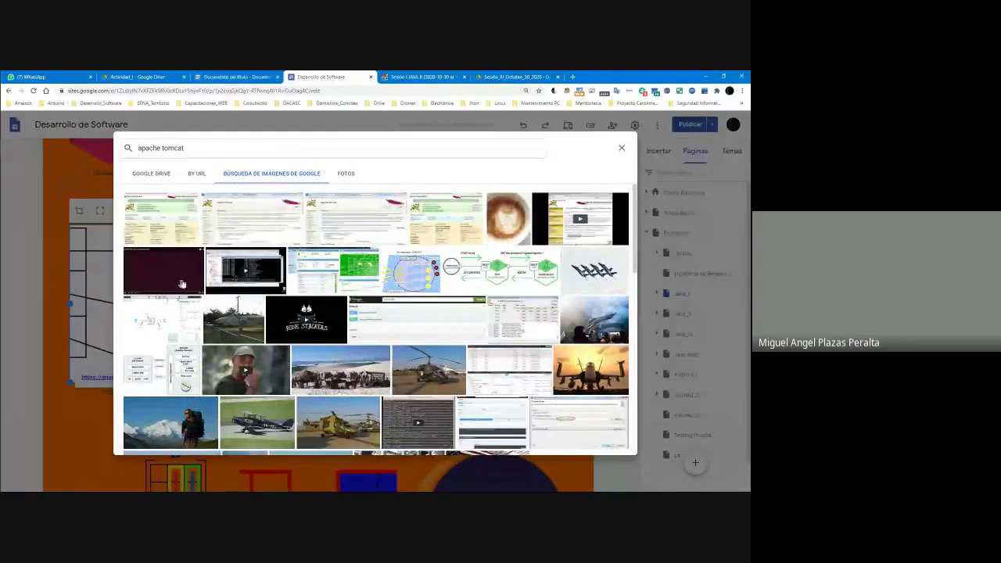
left_click(579, 219)
left_click(579, 219)
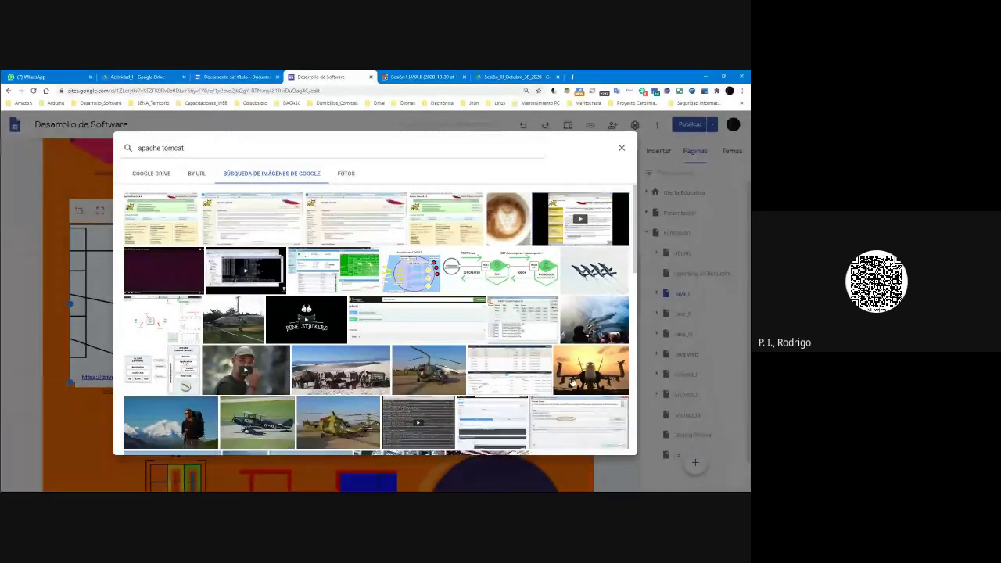
left_click(599, 219)
left_click(603, 450)
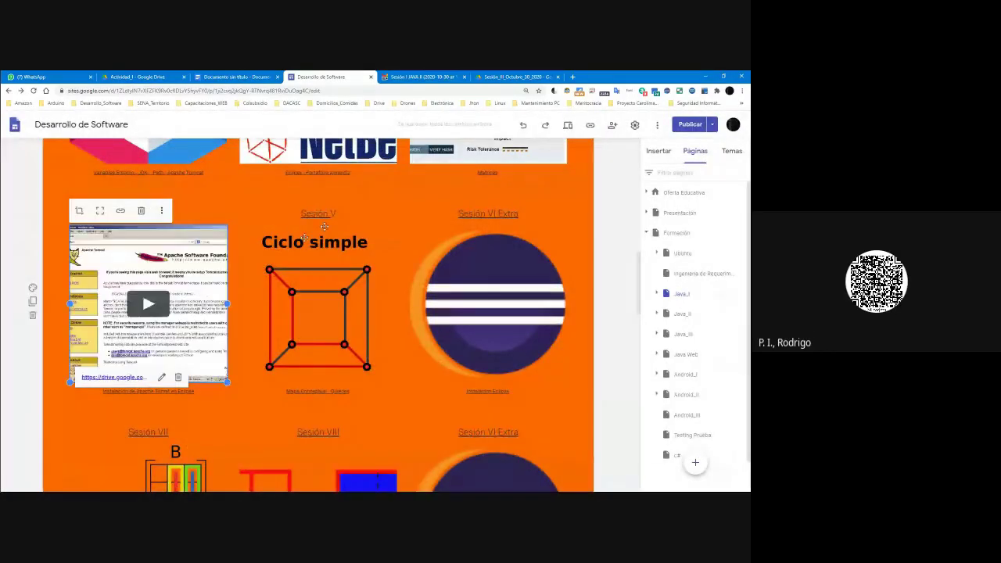
Publish the site with the changes made to the Java_I page.
left_click(690, 125)
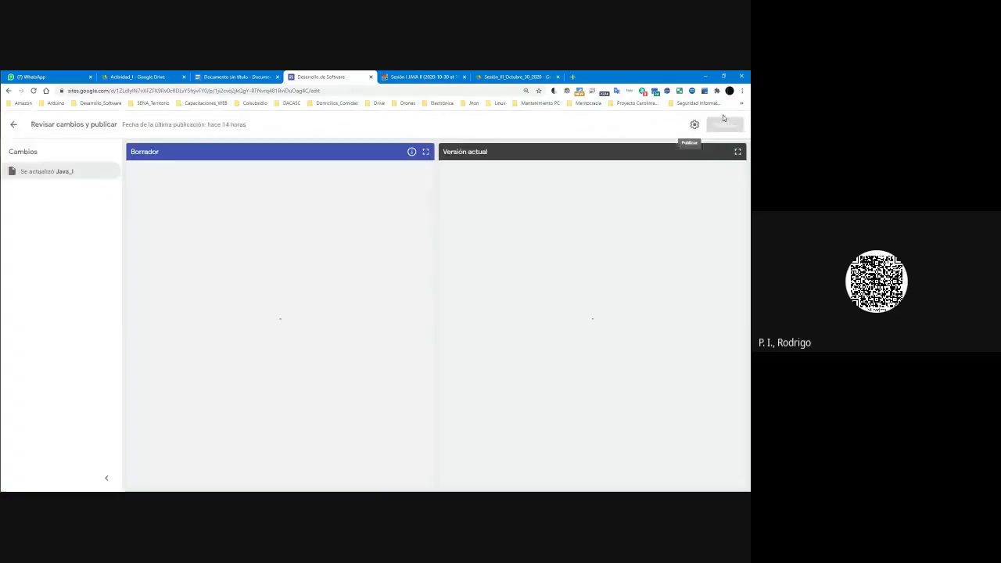
left_click(710, 127)
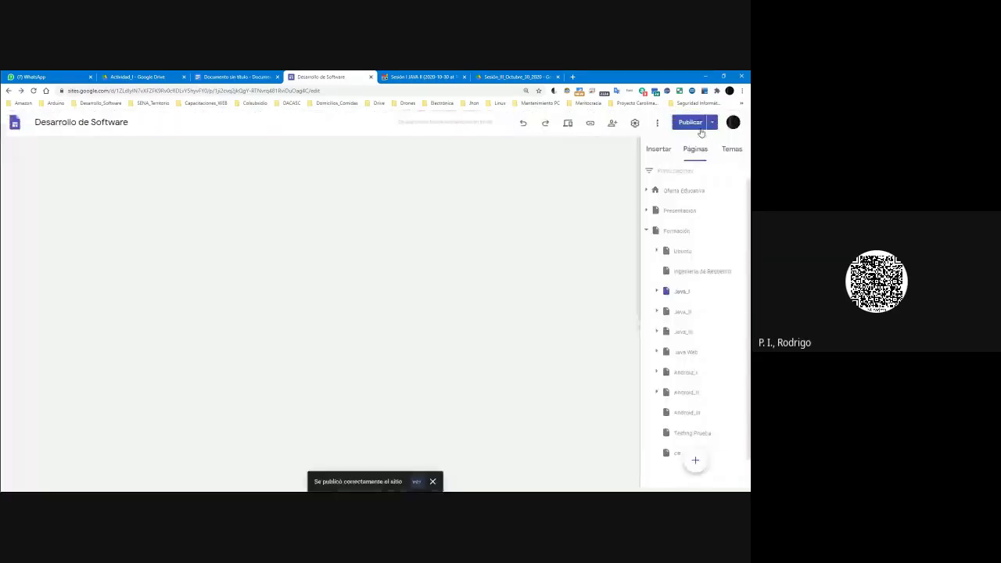
Preview the Java_I page and check the Sesión IV card among the session cards.
scroll(319, 322, "down", 5)
scroll(319, 322, "down", 2)
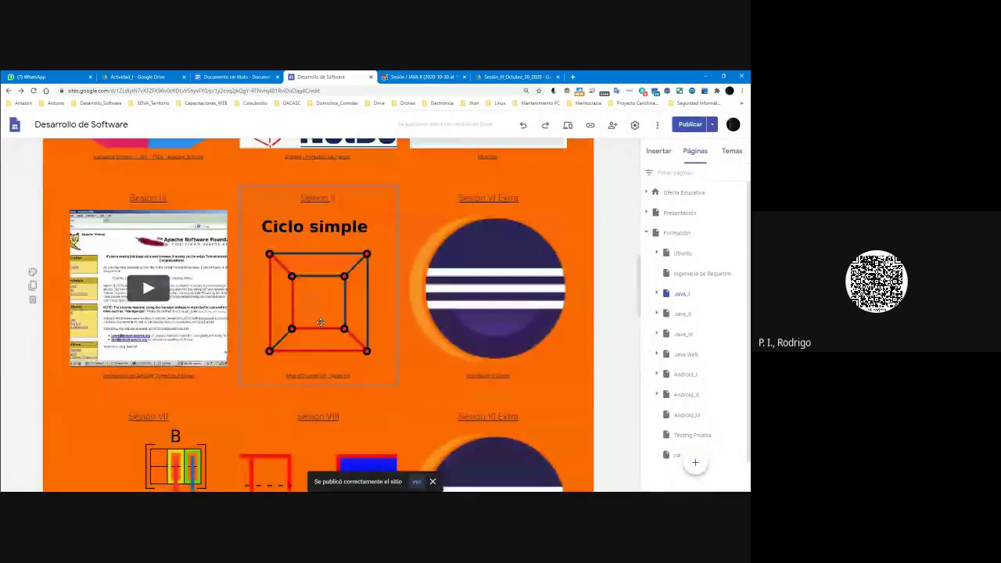
left_click(568, 125)
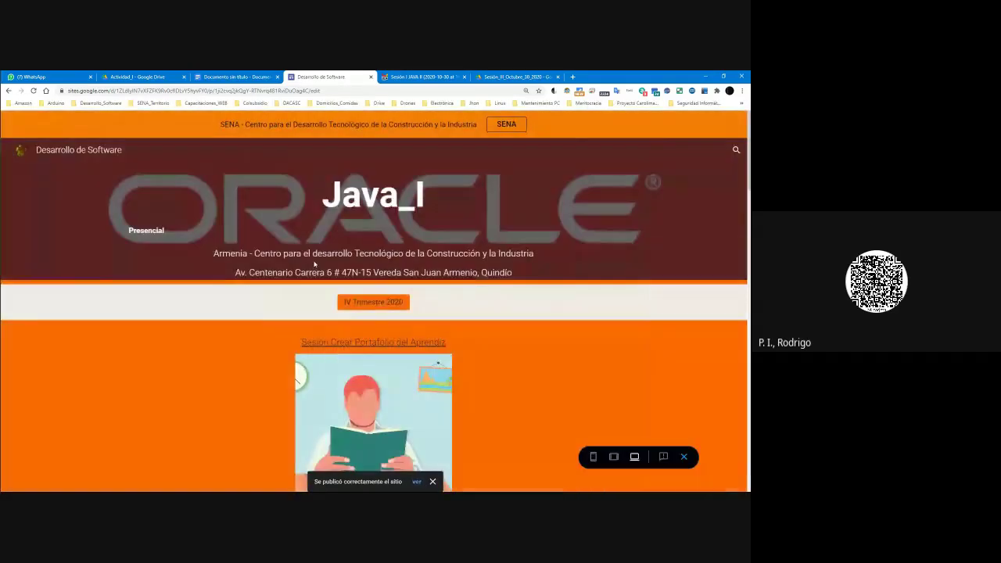
scroll(314, 265, "down", 15)
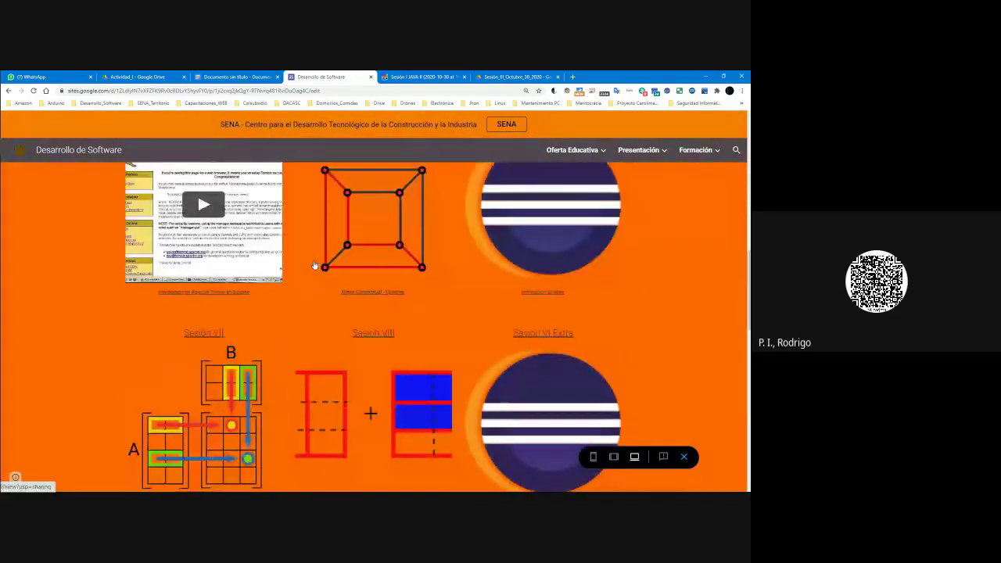
scroll(314, 265, "up", 3)
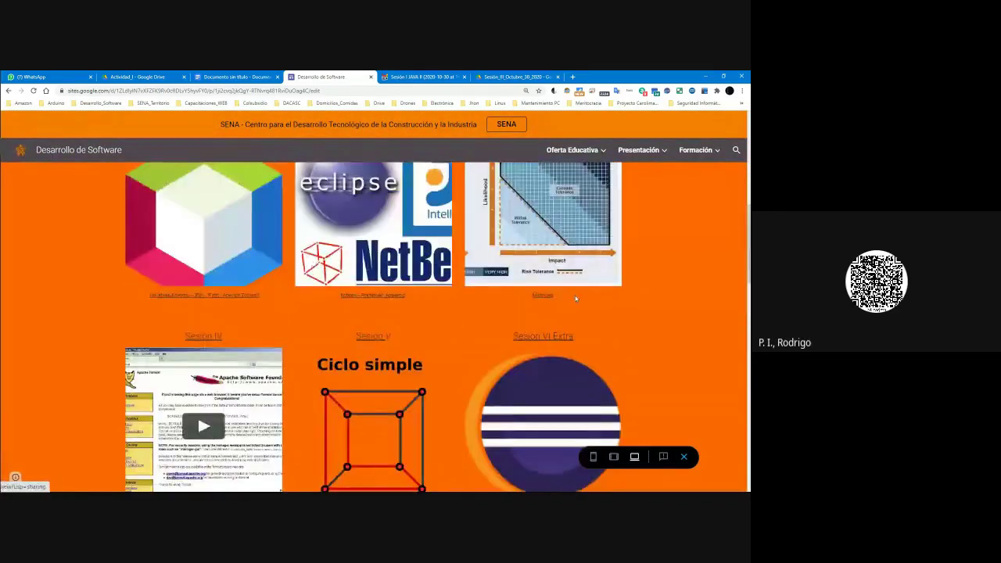
Open the recording linked to the Sesión IV card from the page preview and start playing it.
scroll(643, 322, "down", 3)
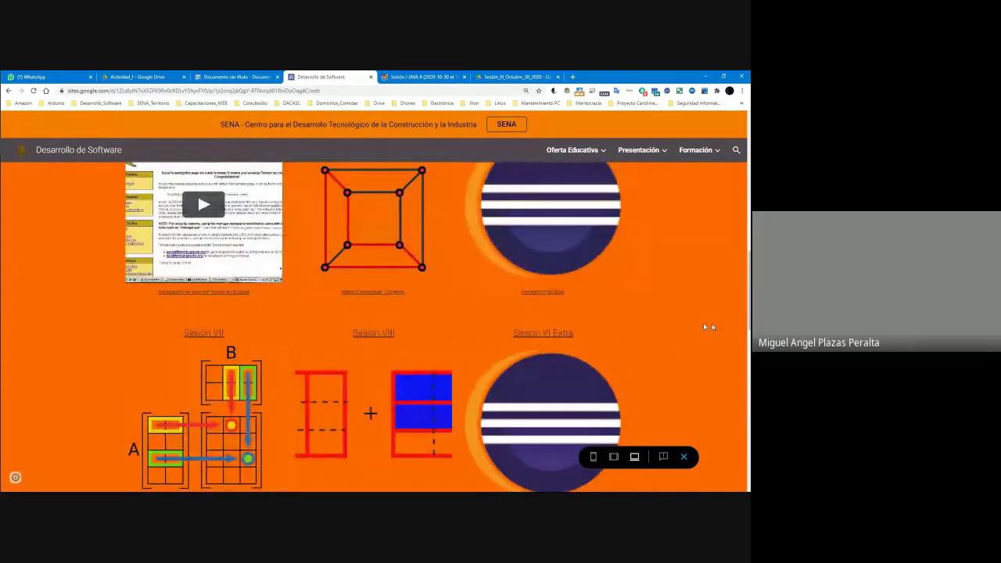
scroll(216, 455, "up", 3)
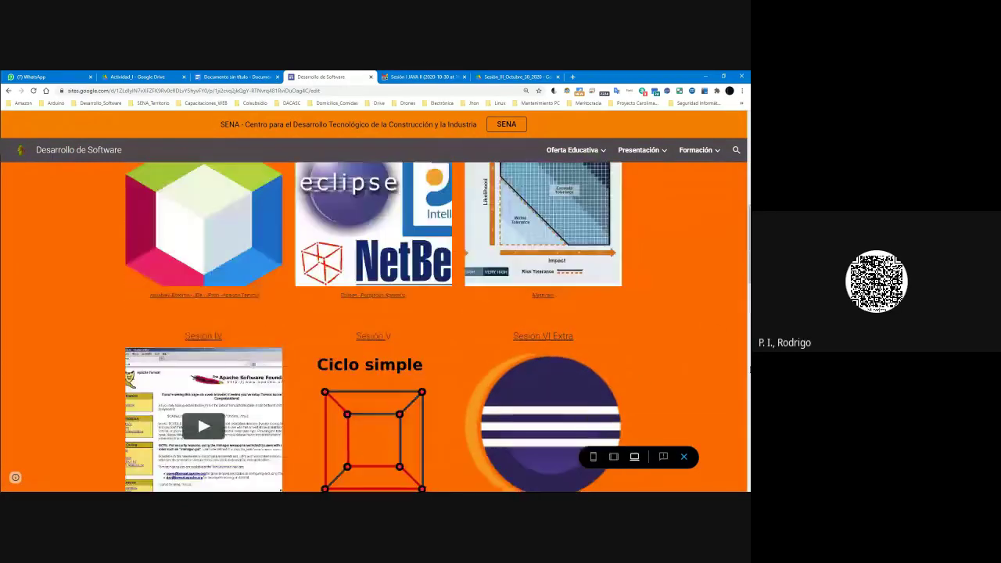
left_click(203, 430)
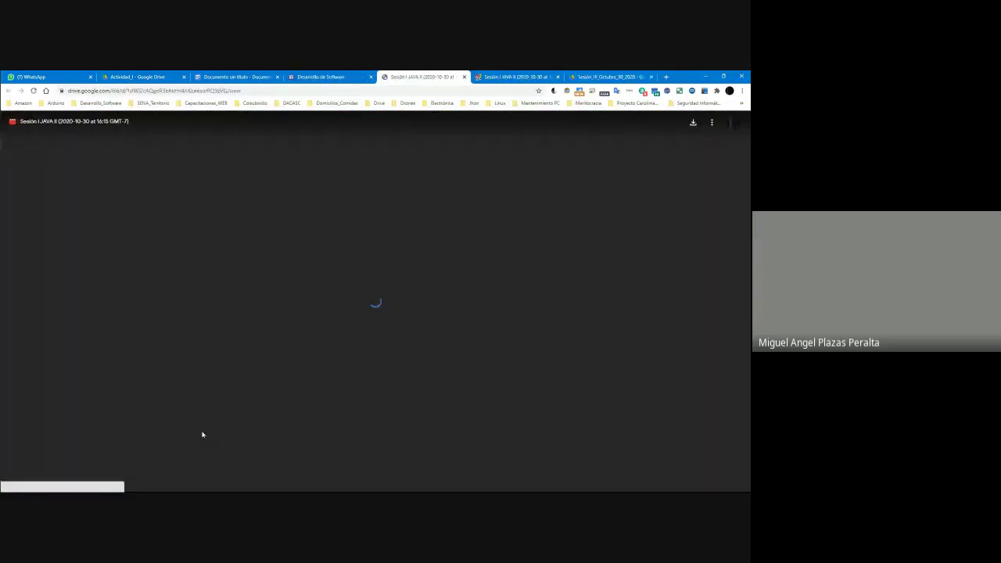
left_click(374, 319)
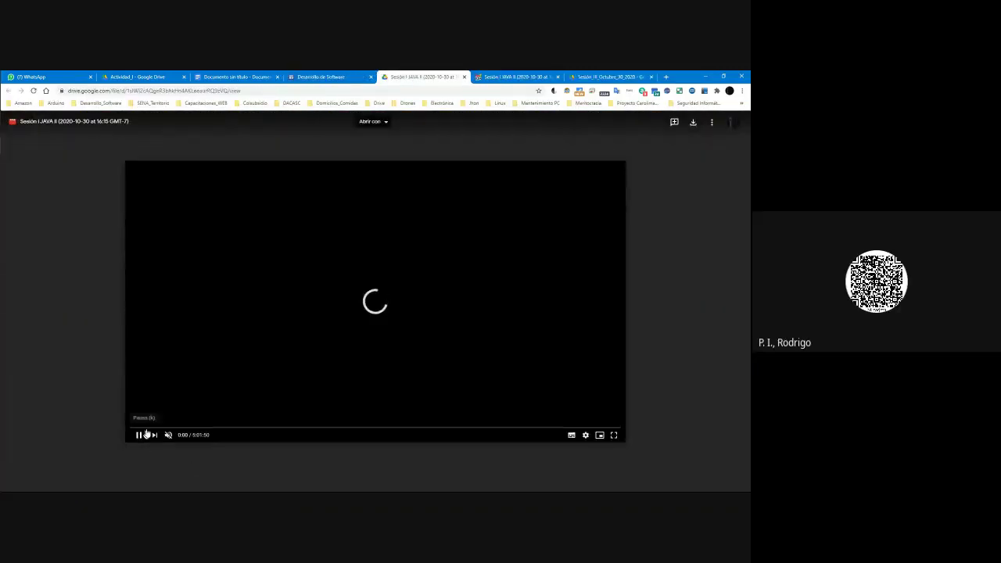
Skim the Sesión IV recording forward to about 4:42:09, pause it and close it.
left_click_drag(192, 435, 180, 435)
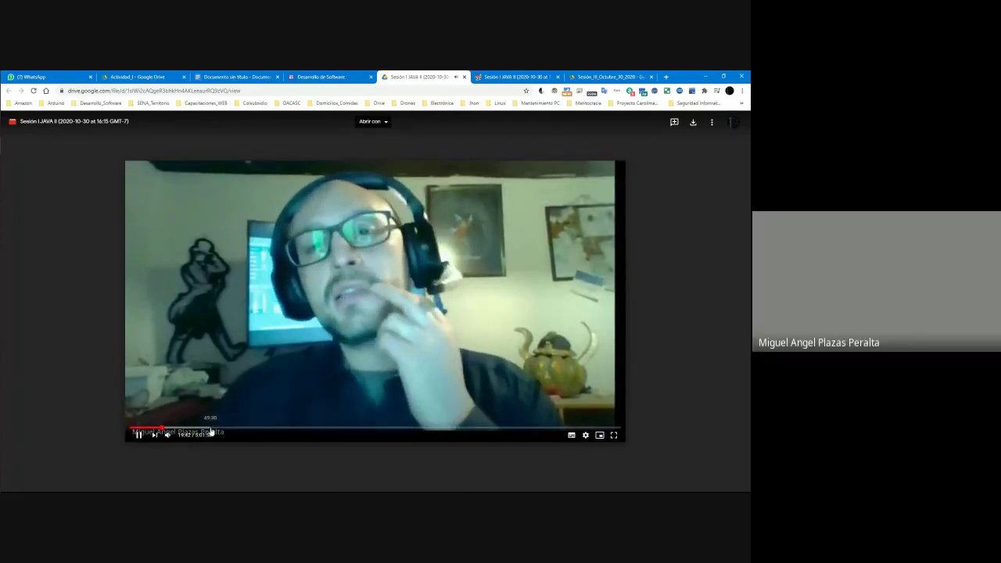
left_click(223, 429)
left_click_drag(261, 429, 588, 430)
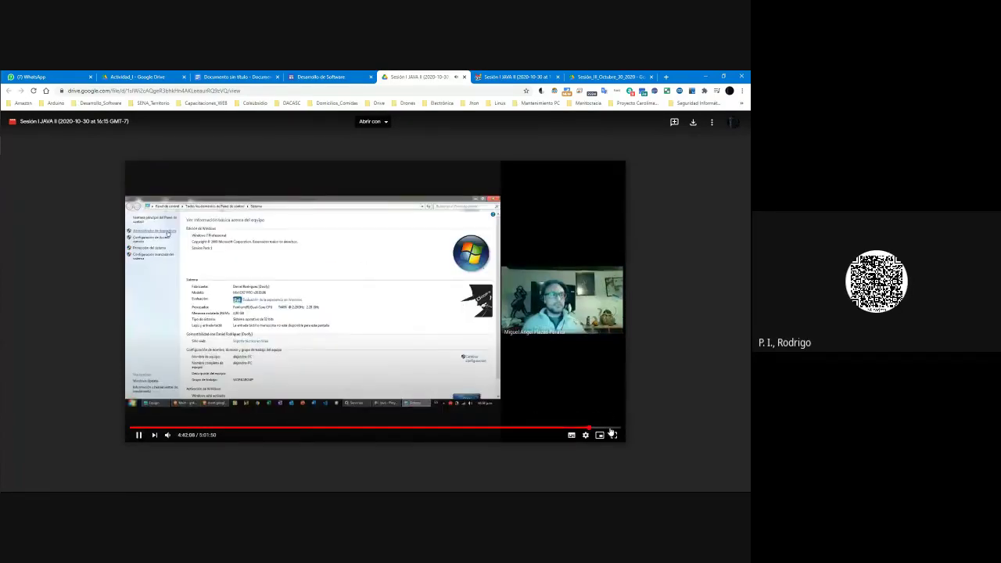
left_click(385, 304)
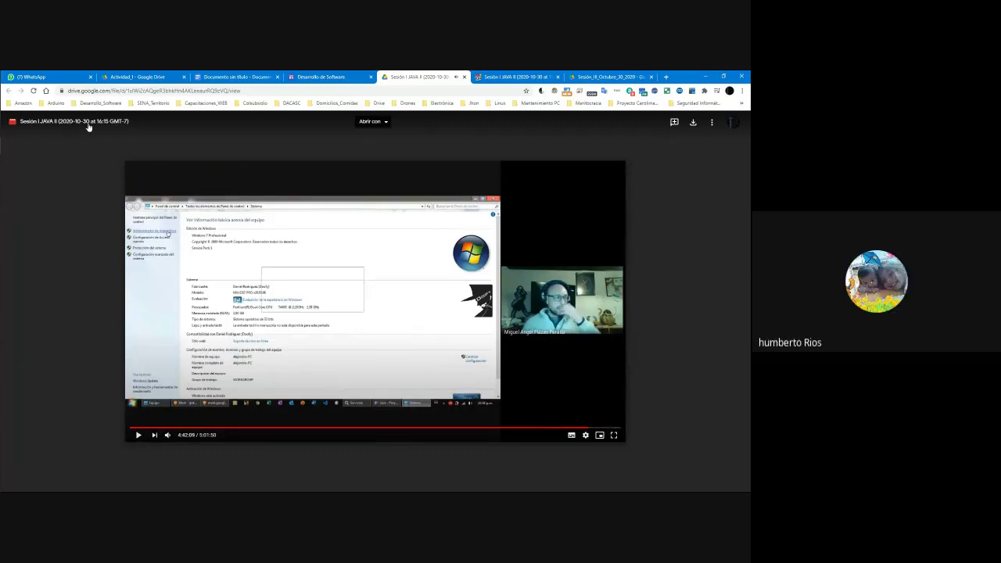
middle_click(407, 75)
Review the Sesión I, II and III cards in the Java_I page preview.
scroll(374, 327, "down", 2)
scroll(374, 327, "up", 5)
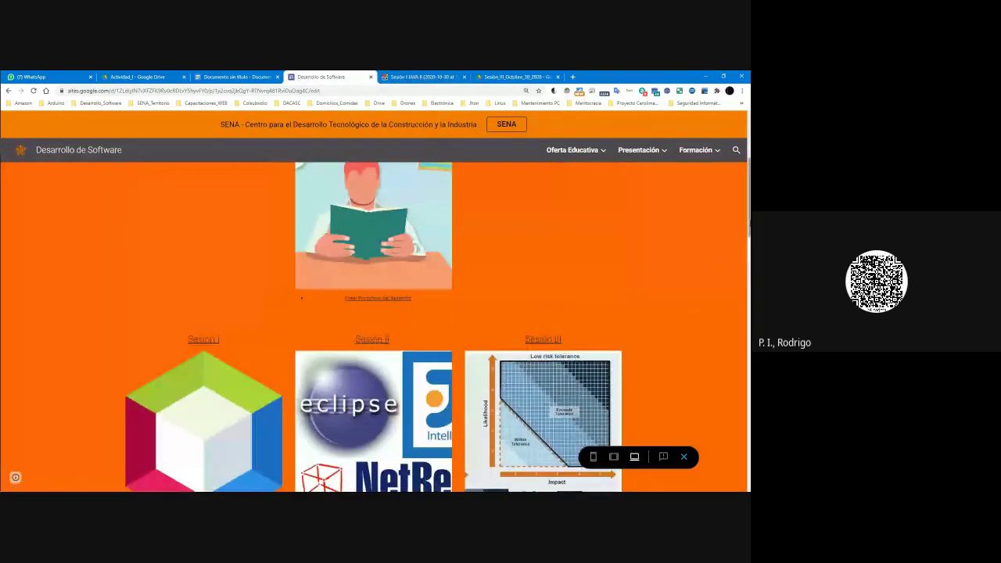
scroll(629, 298, "down", 2)
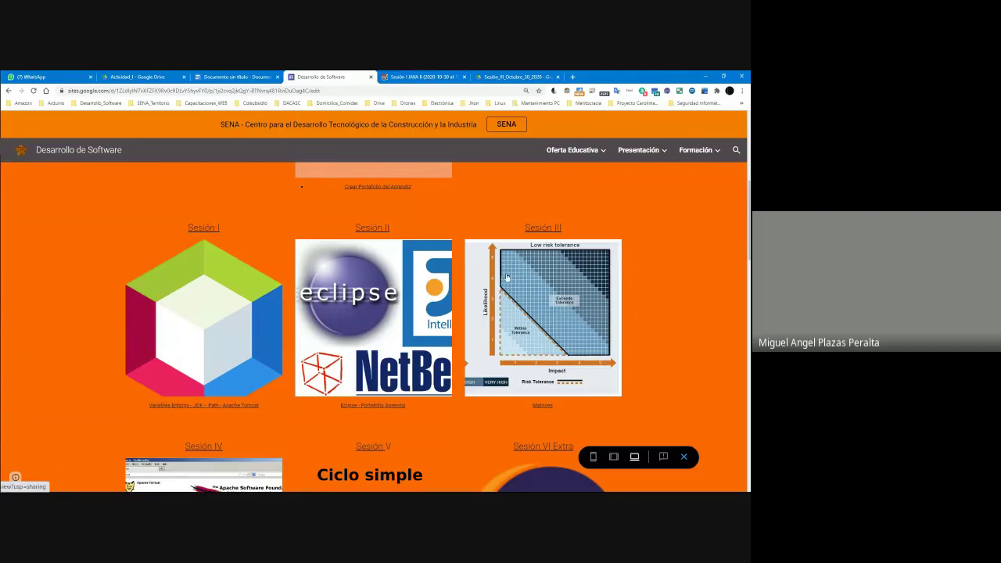
Return to the Meet recording search results in Gmail and consult the October 2020 system calendar.
left_click(430, 76)
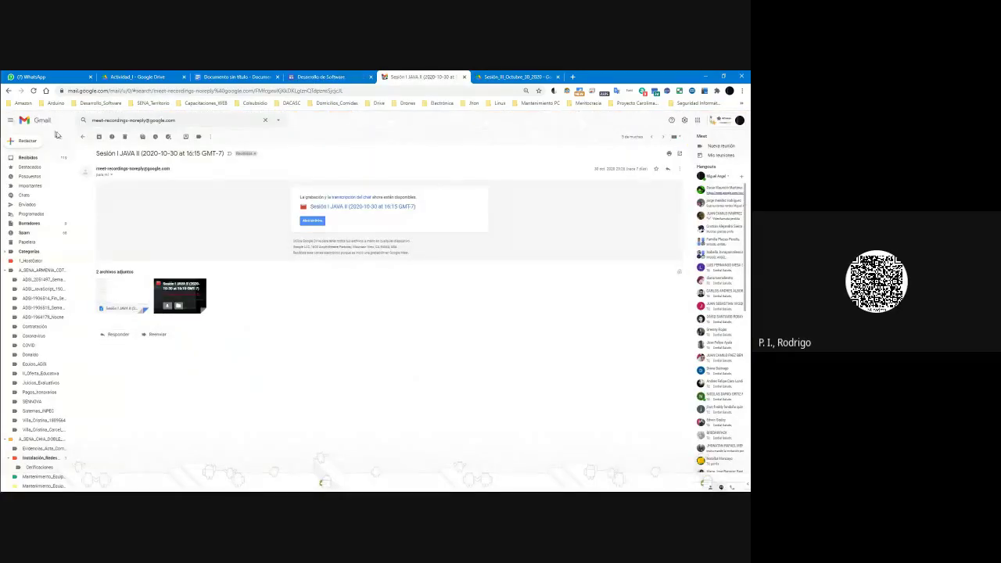
left_click(82, 137)
mouse_move(2, 450)
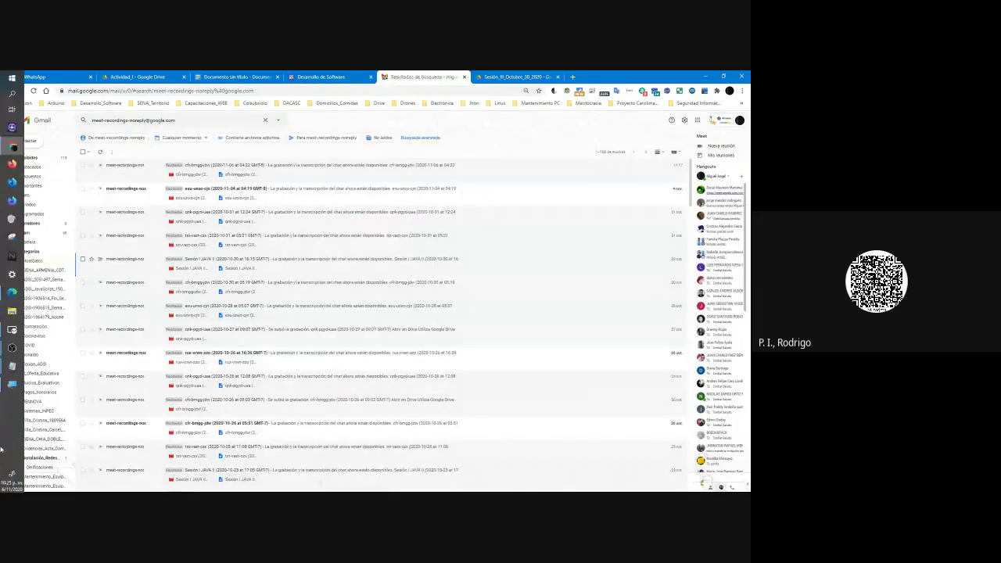
left_click(11, 483)
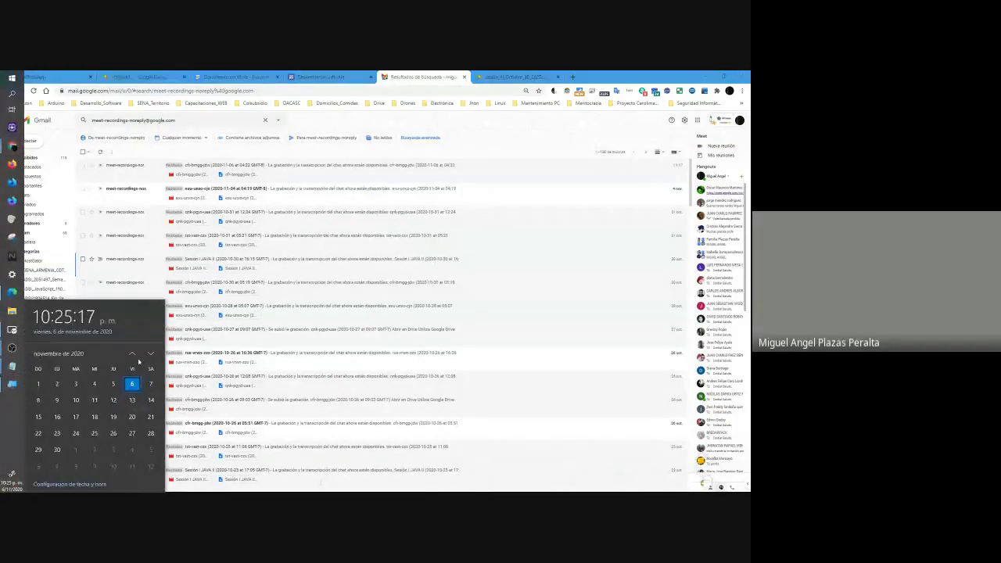
scroll(140, 395, "up", 1)
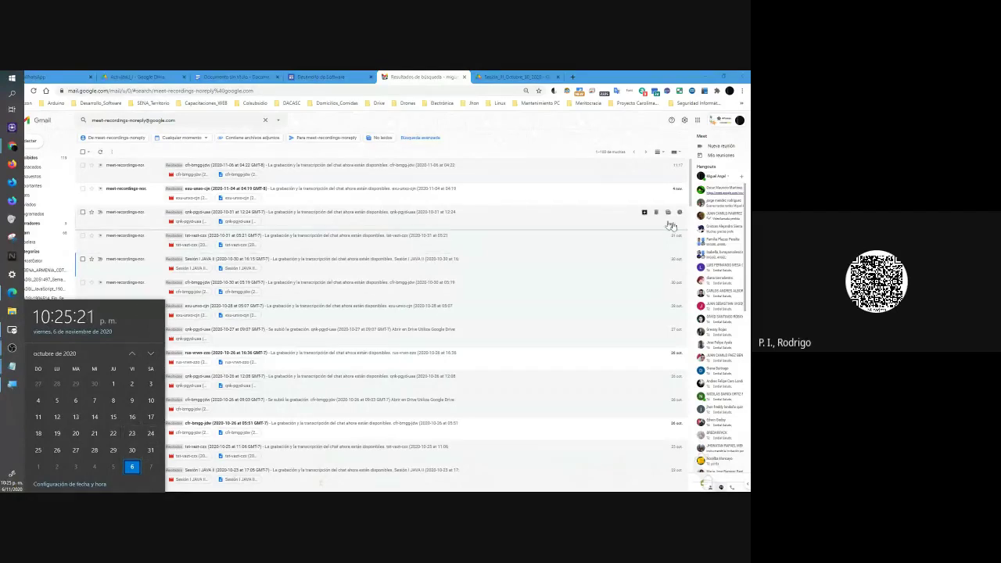
Open the Sesión I JAVA II recording email of 2020-10-23 and check the Drive organizing options of its video, leaving them unchanged.
left_click_drag(692, 179, 689, 212)
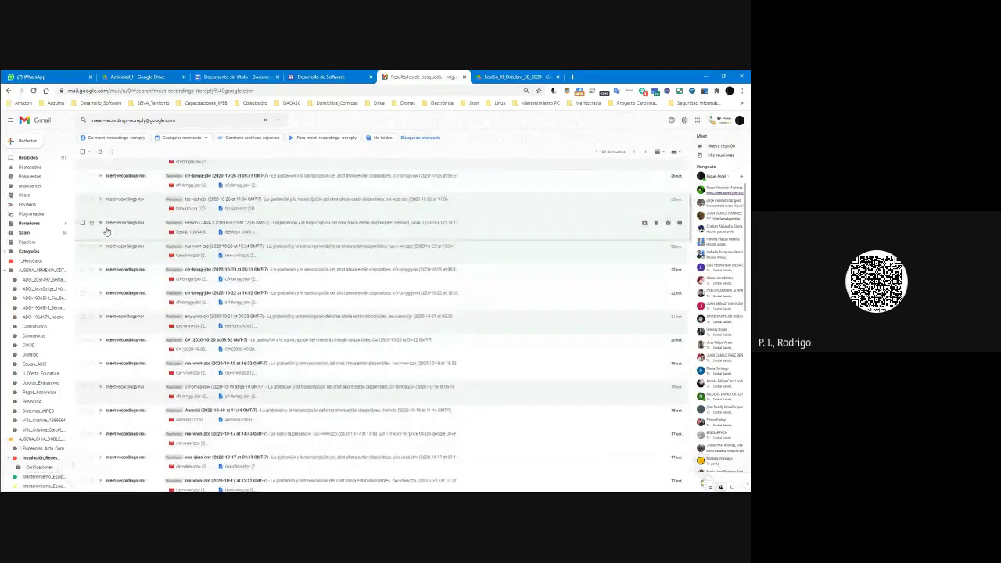
left_click(118, 229)
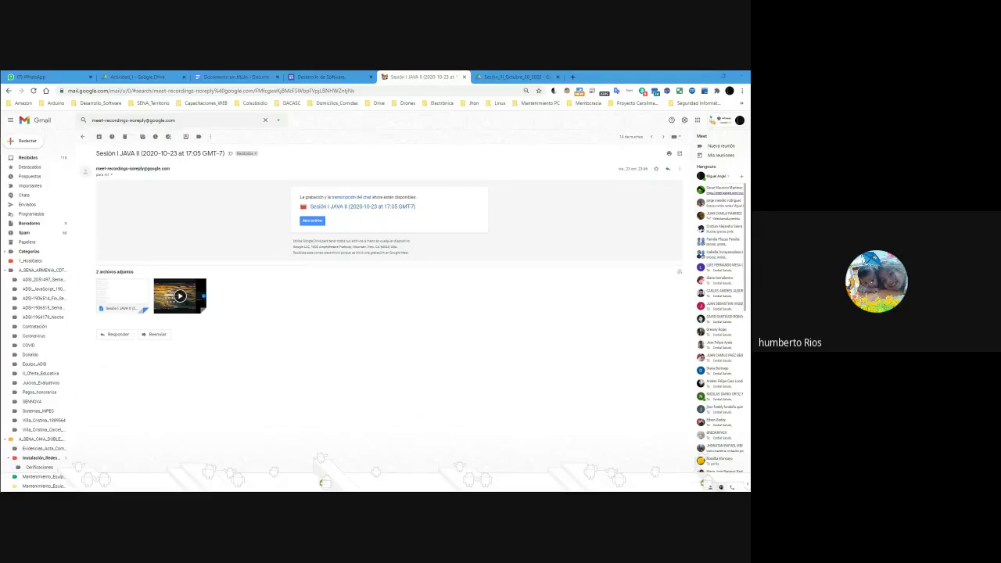
mouse_move(180, 311)
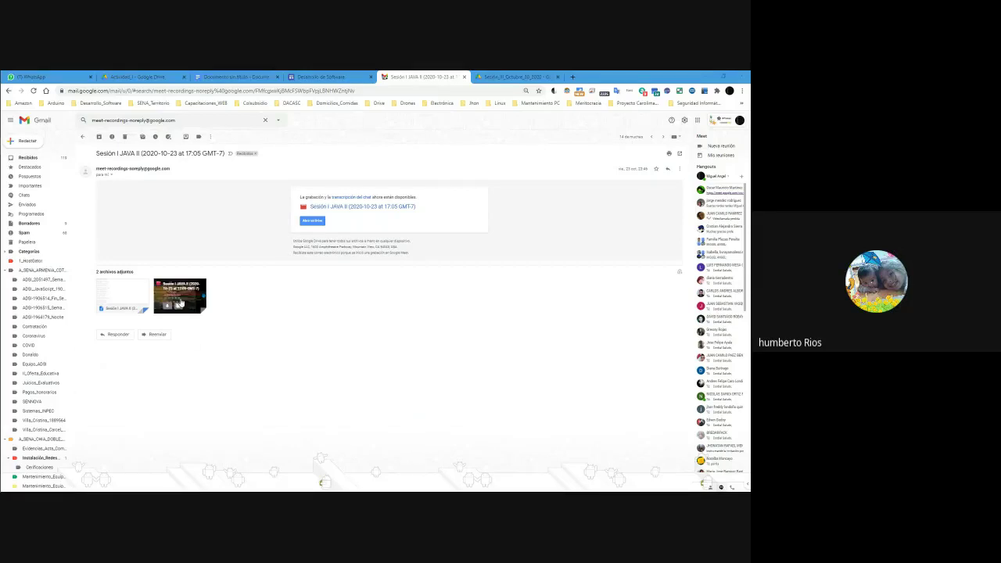
left_click(180, 309)
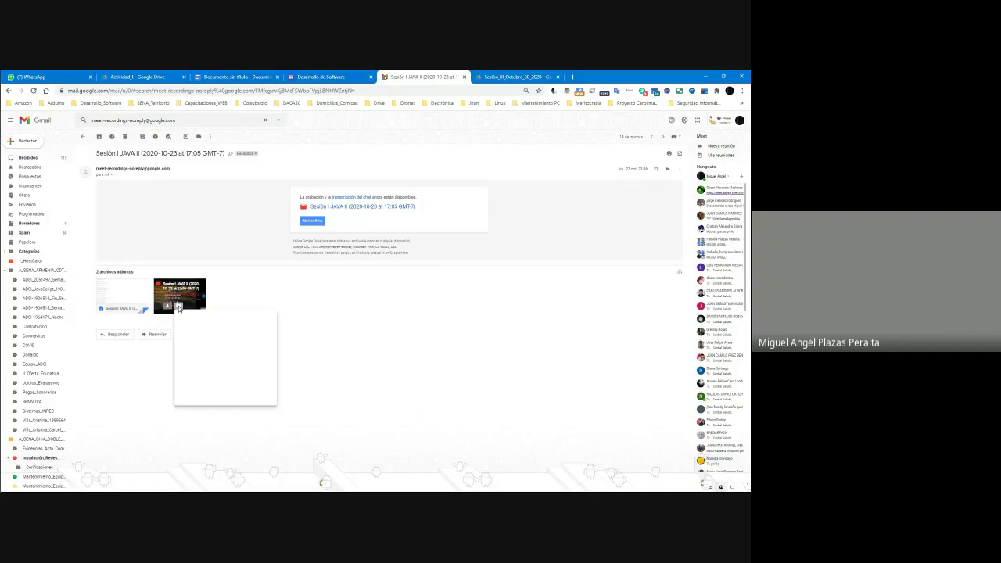
left_click(373, 339)
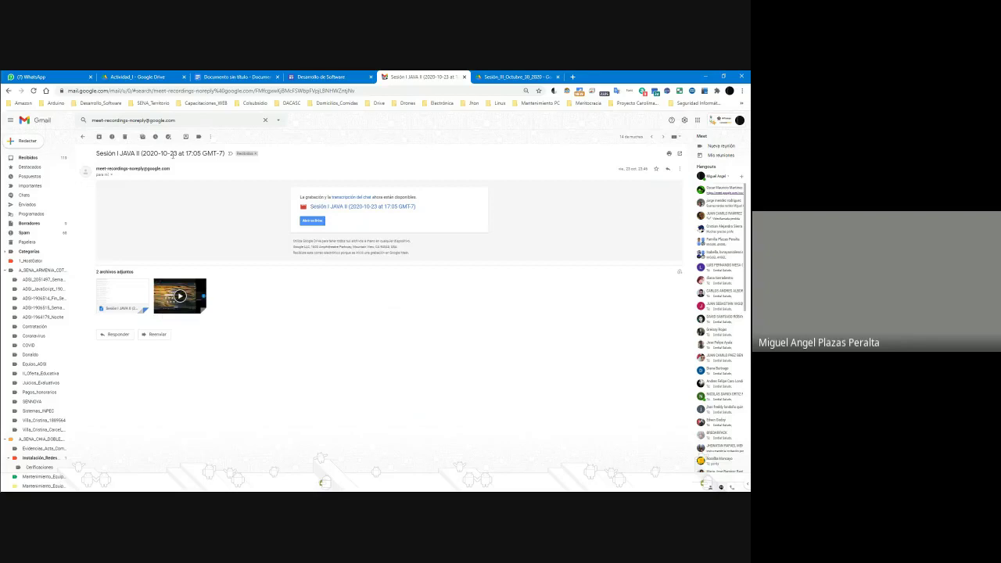
Show October 2020 in the system calendar again to compare the session dates, and close the calendar.
mouse_move(7, 305)
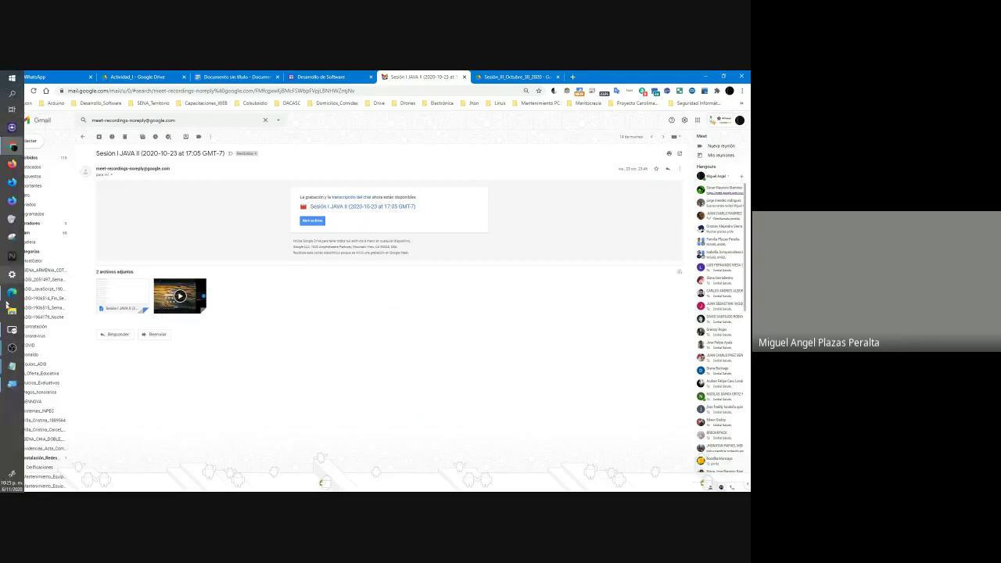
left_click(12, 482)
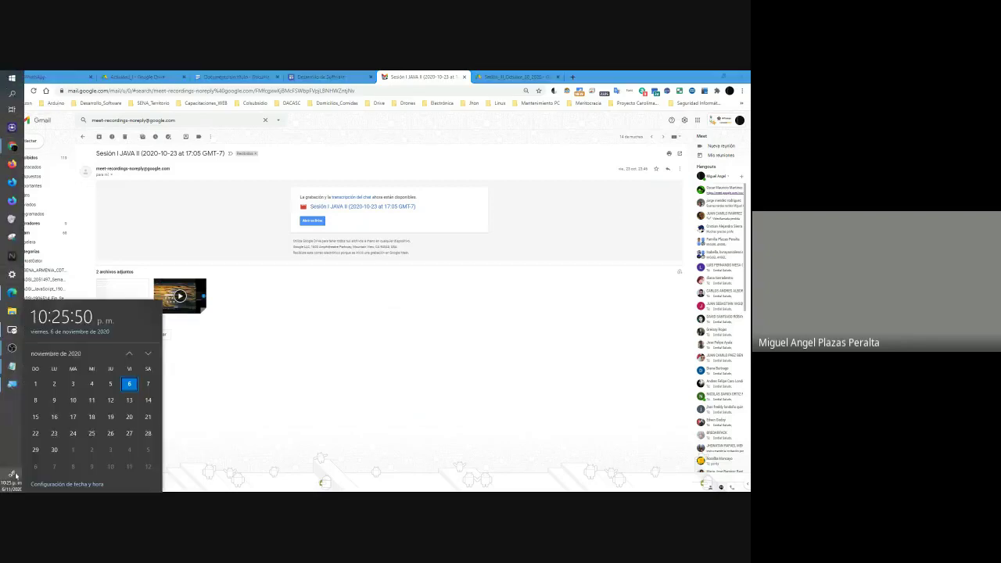
left_click(133, 354)
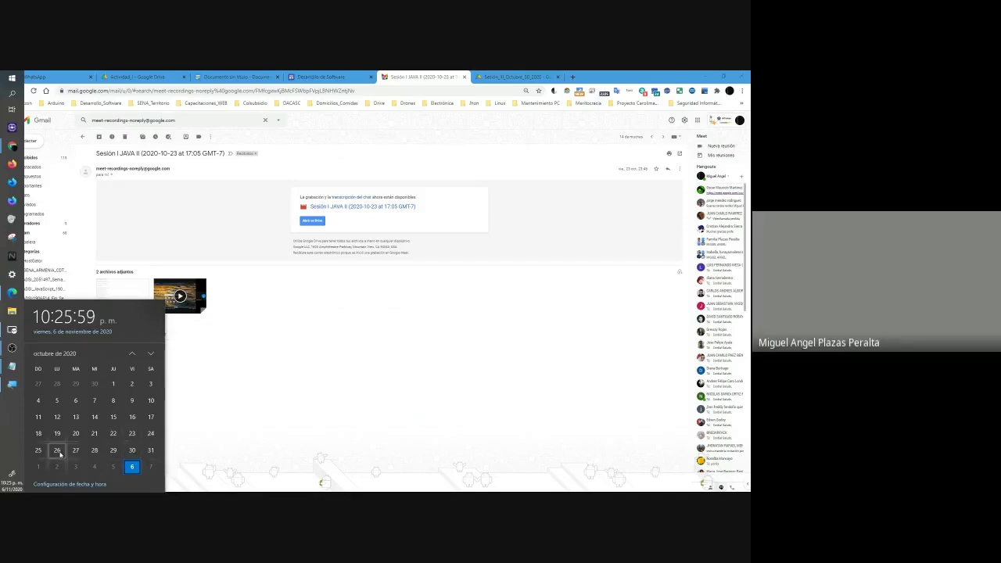
left_click(317, 352)
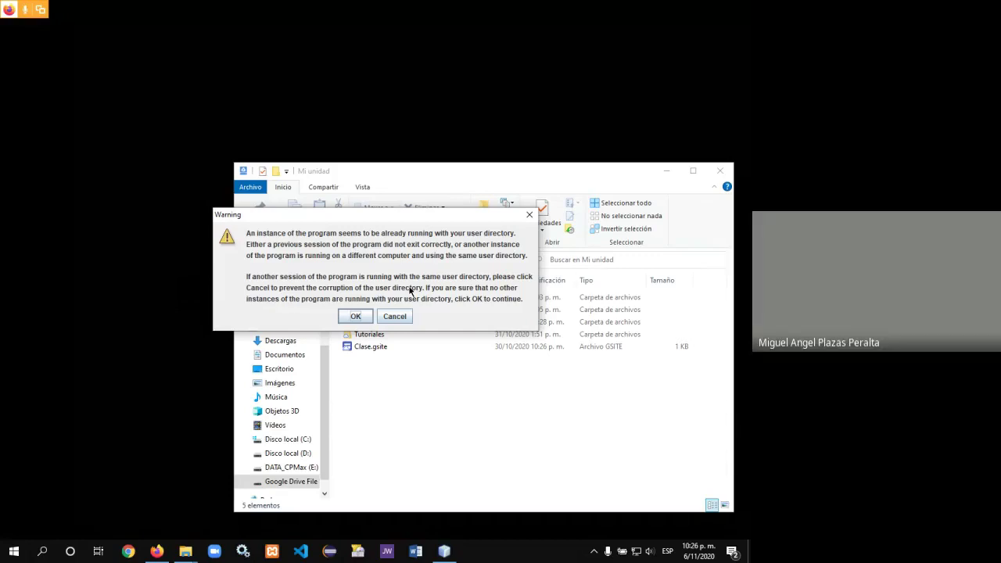
Continue launching the program past the already-running-instance warning and minimize the Mi unidad folder window to return to the Meet call.
left_click(354, 317)
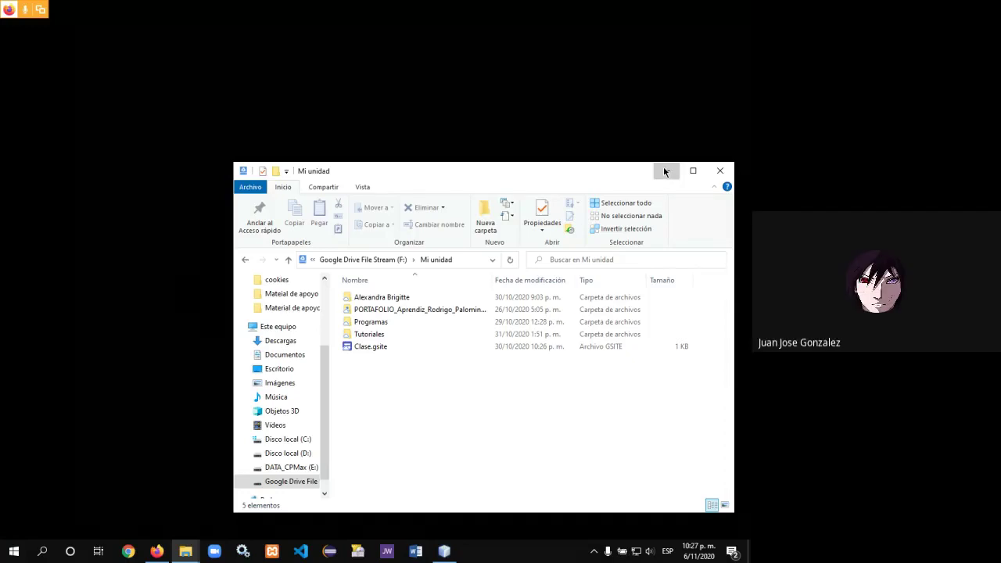
left_click(665, 170)
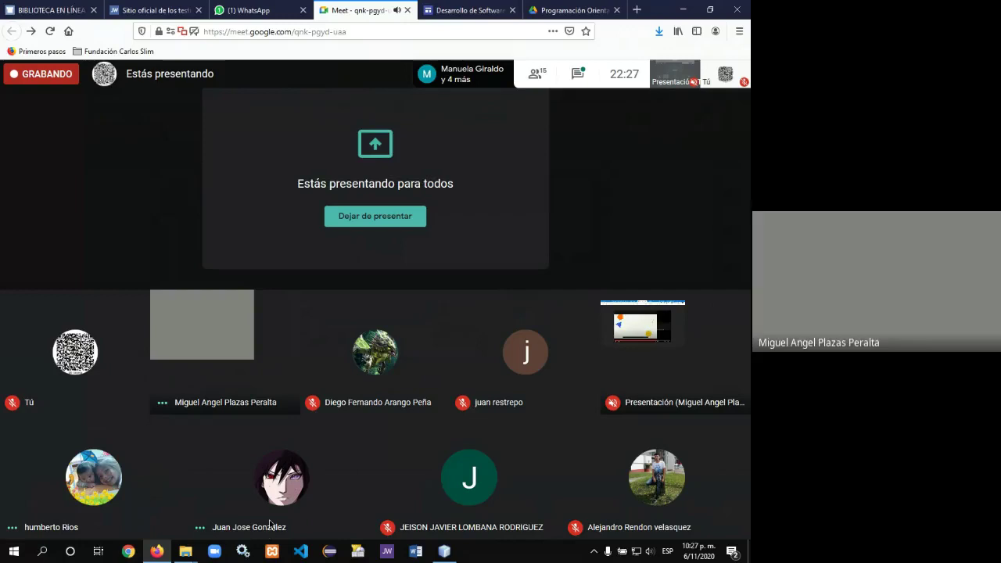
mouse_move(188, 557)
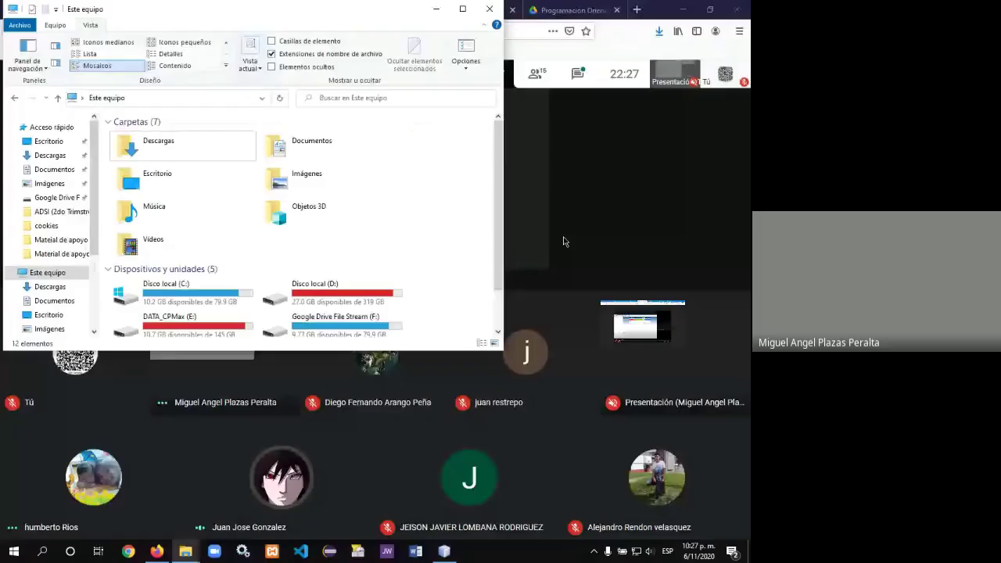
left_click(564, 242)
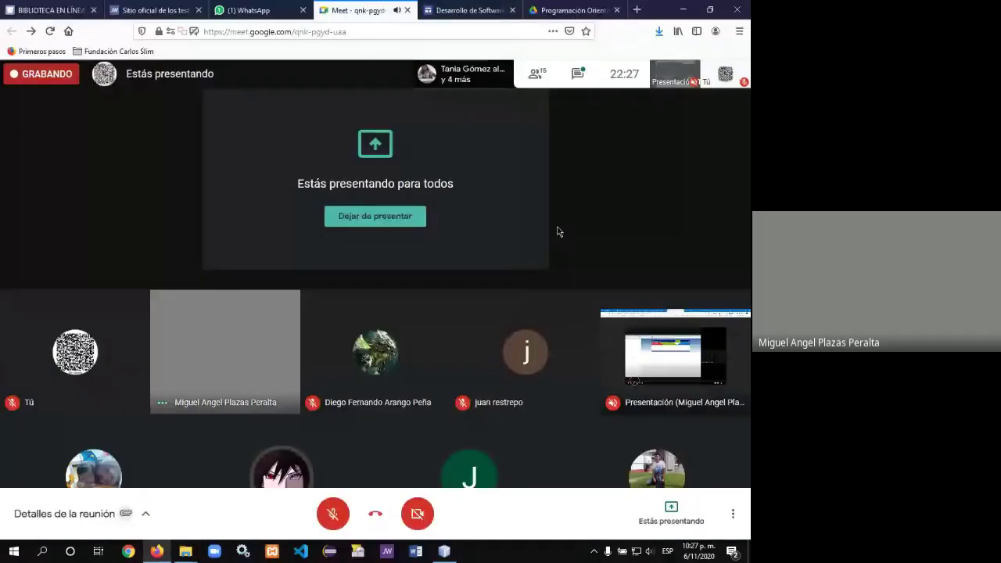